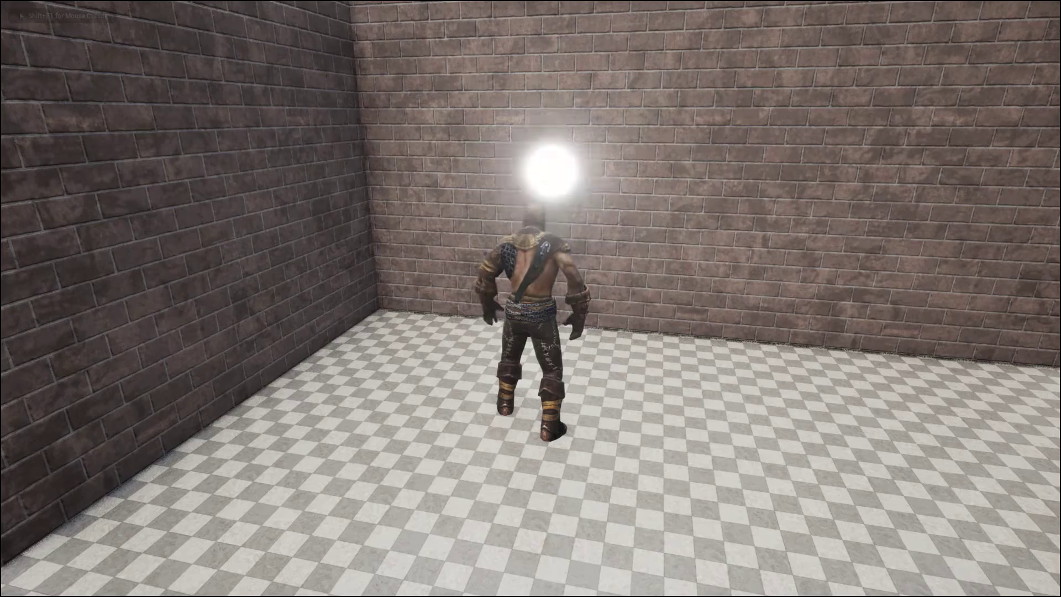
# - Test the white light's interaction in the running game while the character stands beside it
pyautogui.press('e')
pyautogui.press('e')
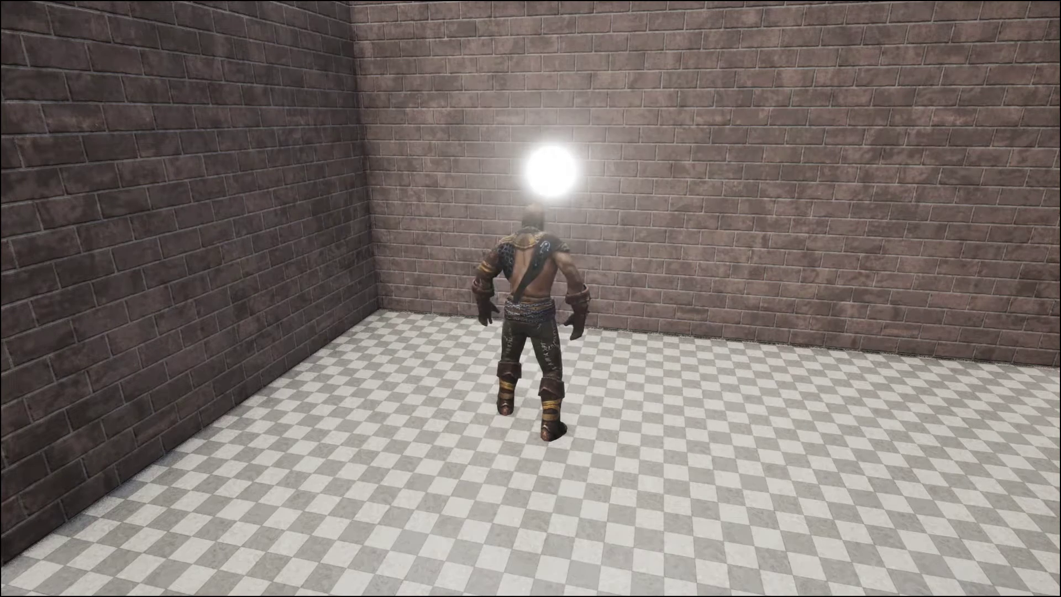
pyautogui.press('e')
pyautogui.press('e')
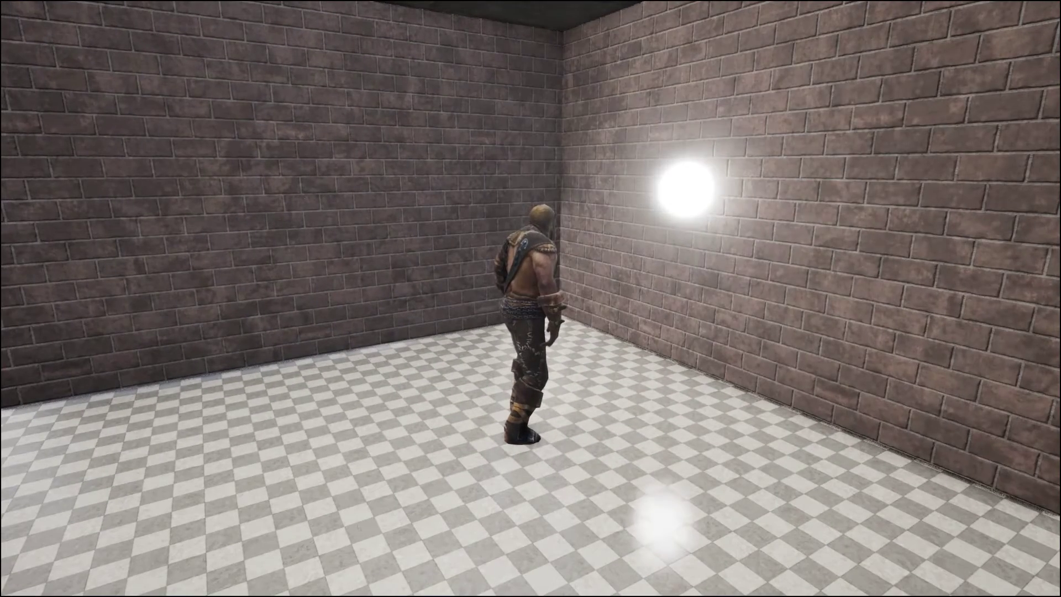
pyautogui.press('e')
pyautogui.press('e')
pyautogui.press('e')
# - Walk to the coloured light in the running game and cycle its colours through repeated interaction
pyautogui.press('w')
pyautogui.press('e')
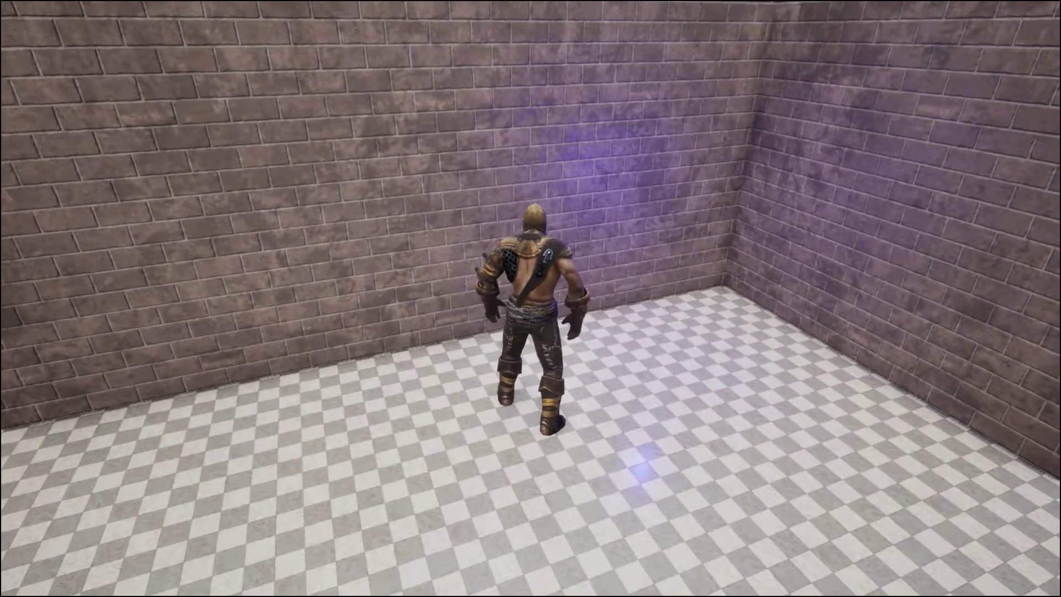
pyautogui.press('e')
pyautogui.press('e')
pyautogui.press('e')
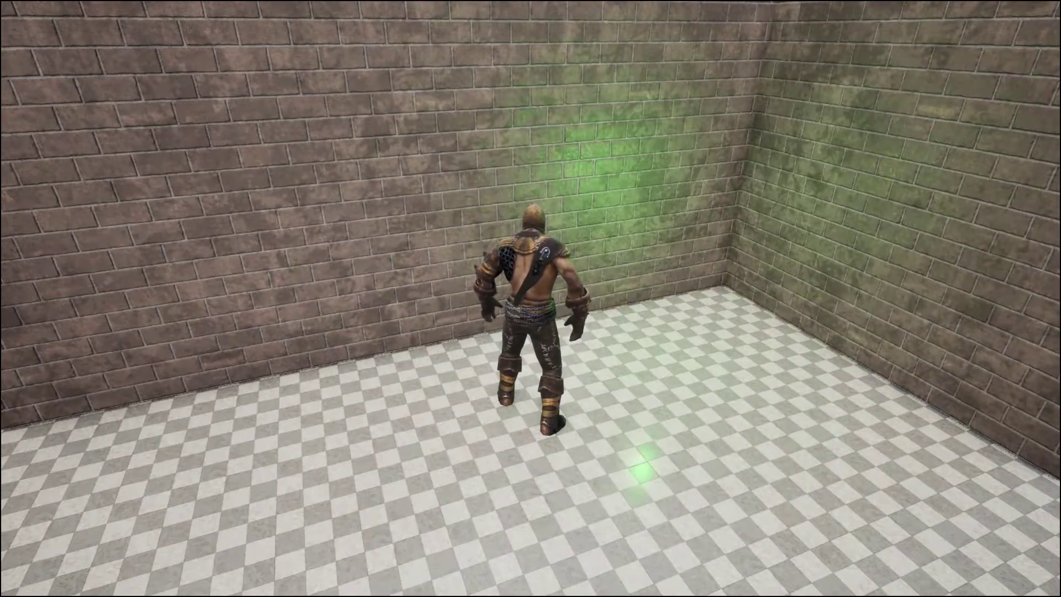
pyautogui.press('e')
pyautogui.press('w')
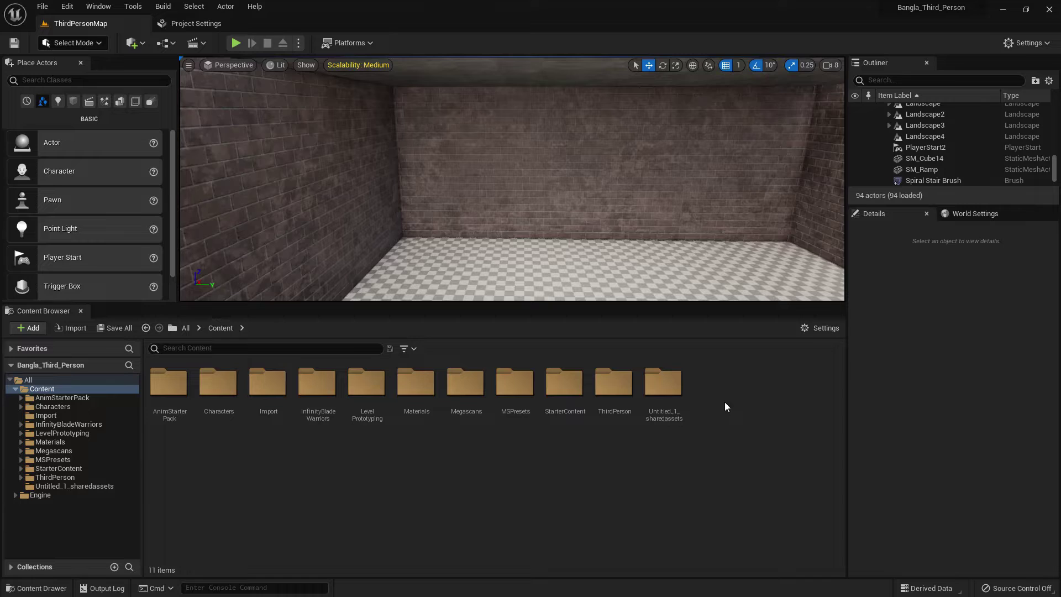
# - Create a Blueprint Class with Actor as parent in the Content folder and name it Light1
pyautogui.rightClick(727, 407)
pyautogui.click(757, 107)
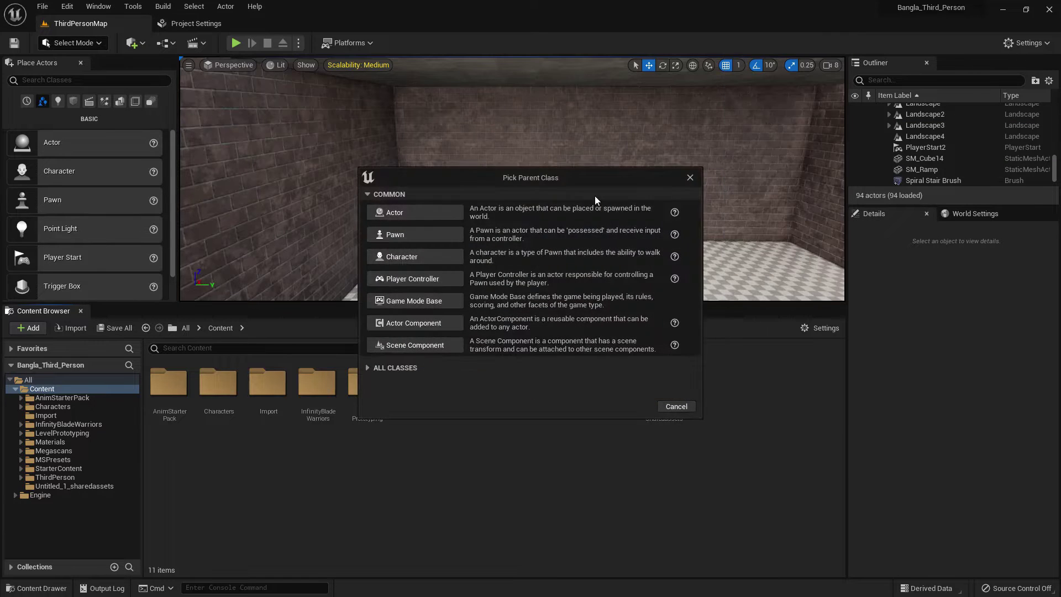
pyautogui.click(409, 212)
pyautogui.write('Light')
pyautogui.press('Return')
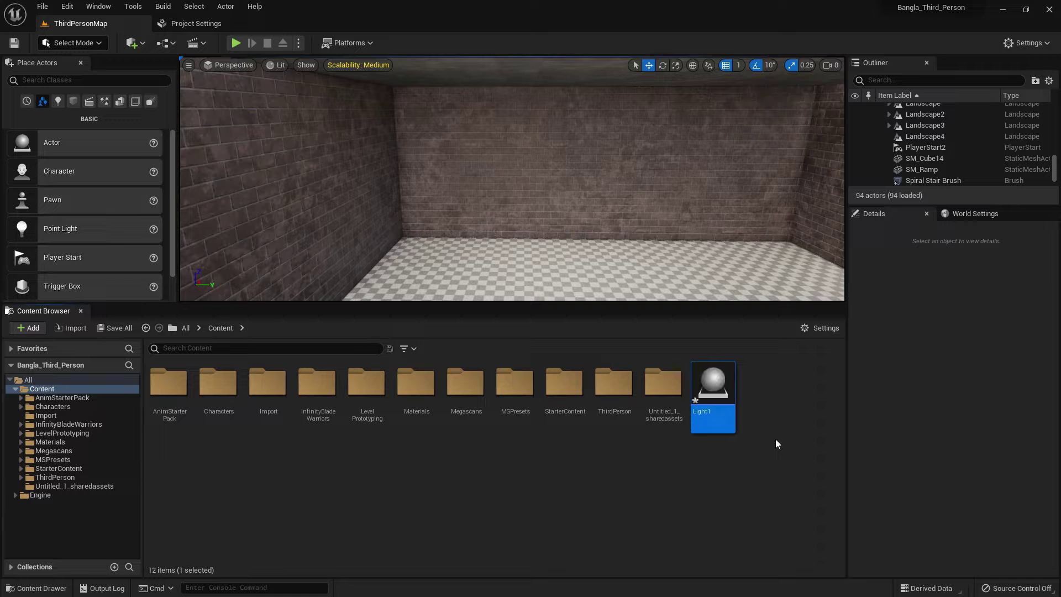
# - Open the Light1 blueprint docked in the main editor window and add a Point Light component
pyautogui.doubleClick(710, 401)
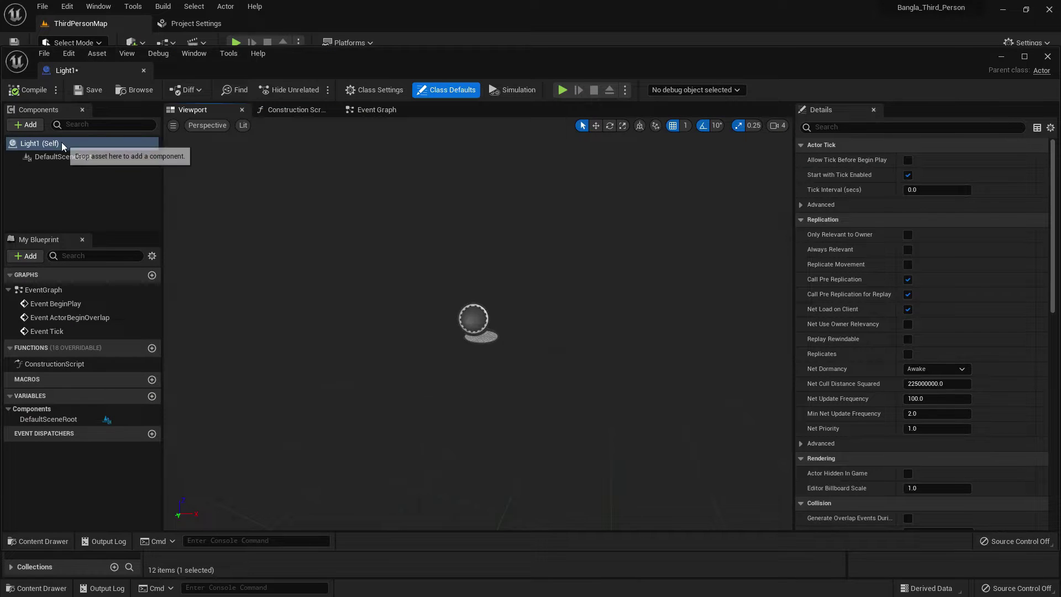
pyautogui.moveTo(62, 71); pyautogui.dragTo(320, 27)
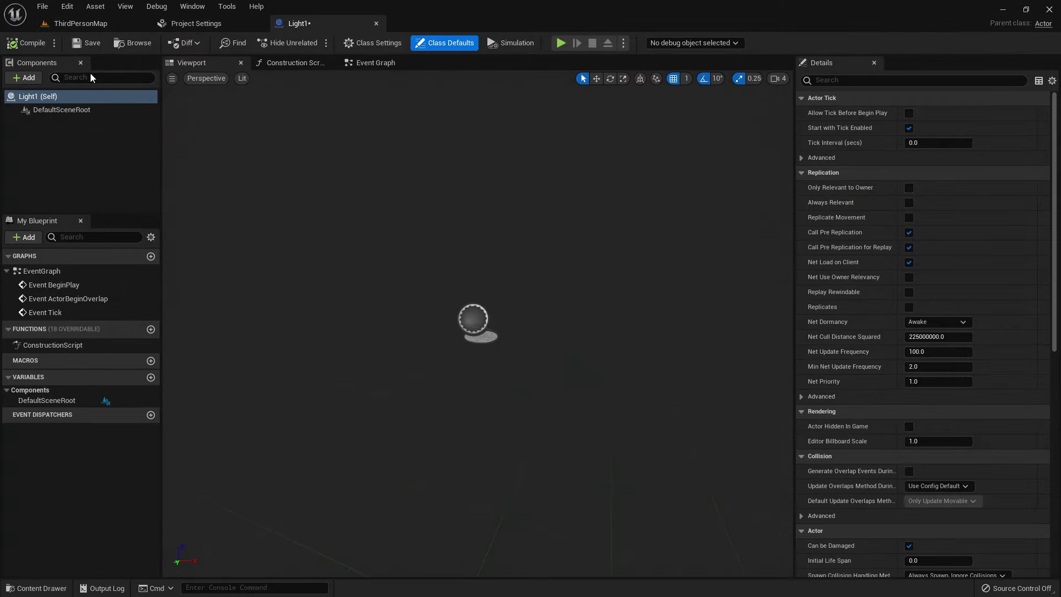
pyautogui.click(28, 78)
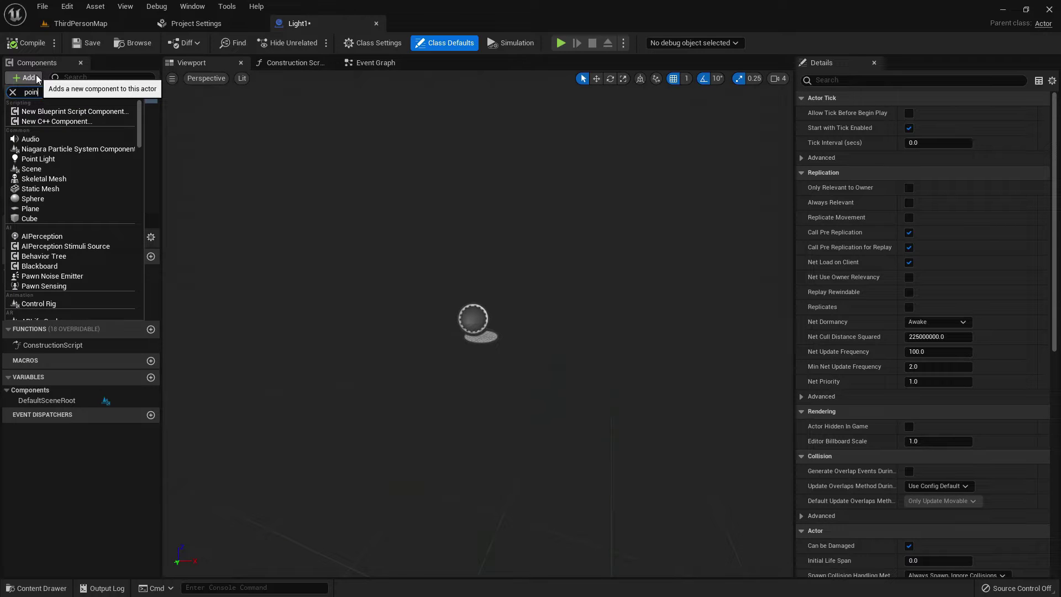
pyautogui.press('Return')
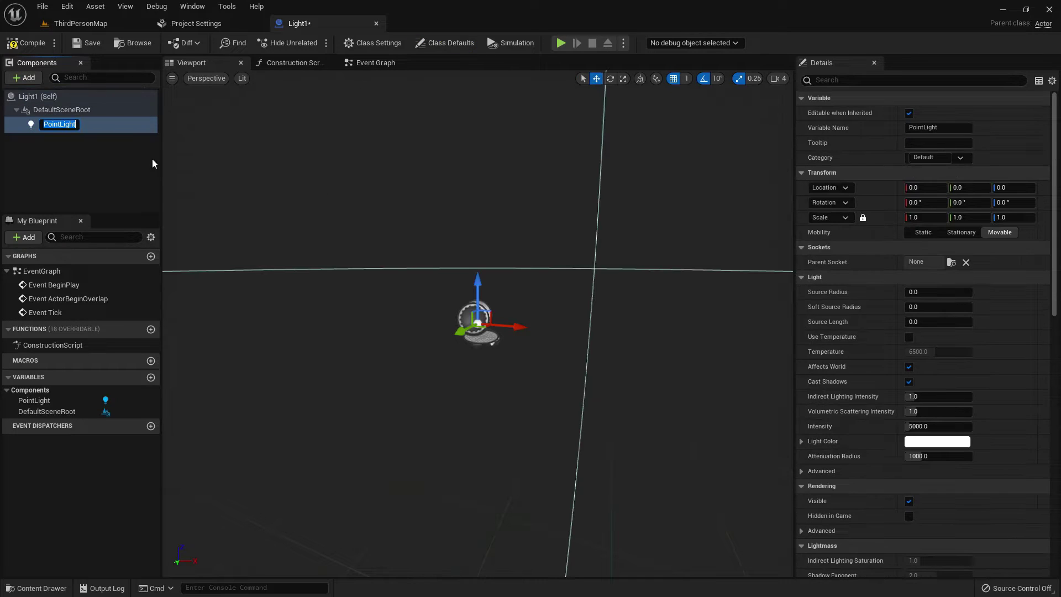
pyautogui.click(153, 162)
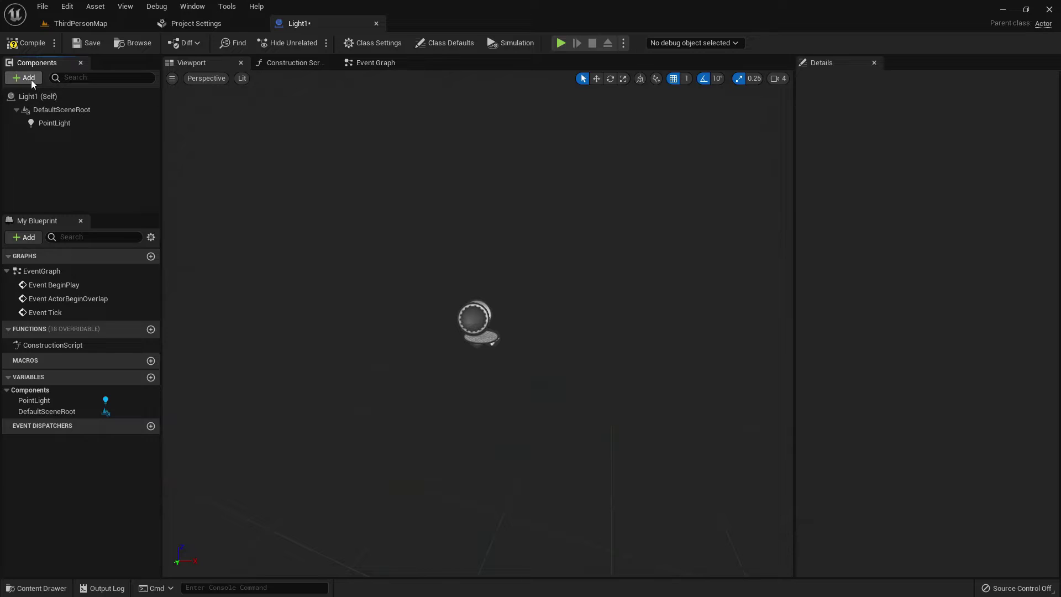
# - Add a Box Collision component to Light1 with its default name
pyautogui.click(31, 77)
pyautogui.write('box')
pyautogui.click(65, 111)
pyautogui.click(55, 151)
# - Add On Component Begin Overlap and On Component End Overlap events for the Box component
pyautogui.click(56, 123)
pyautogui.scroll(-1, 828, 419)
pyautogui.scroll(-10, 828, 419)
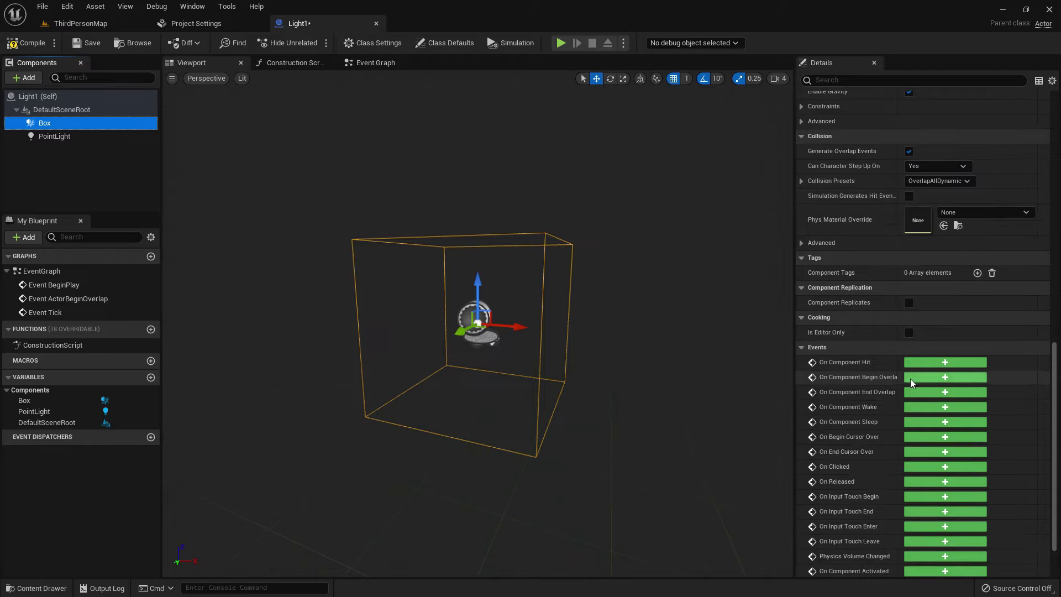
pyautogui.click(910, 377)
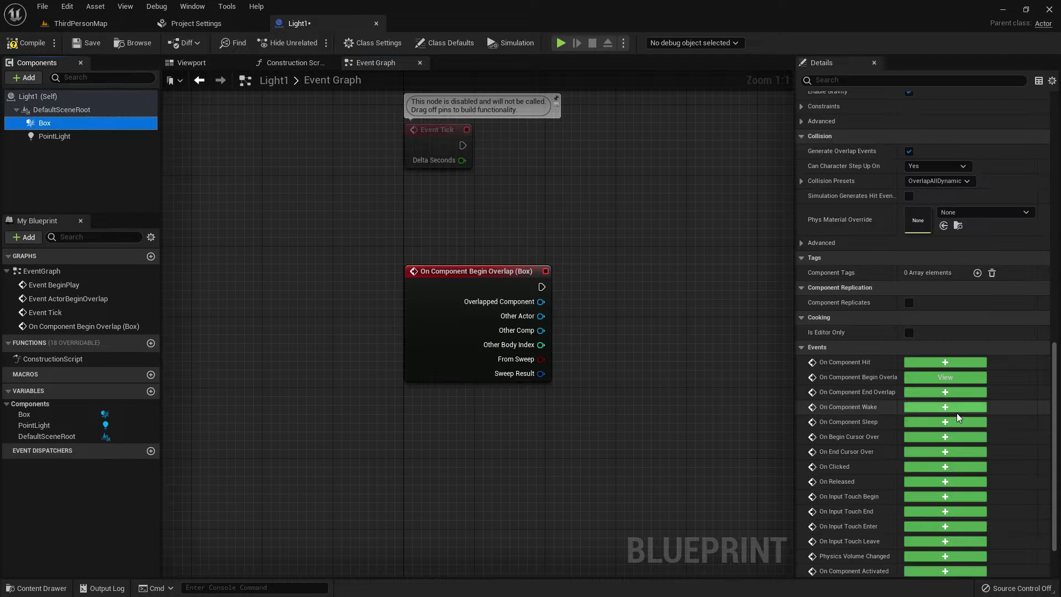
pyautogui.click(945, 392)
# - Add a Cast To BP_ThirdPersonCharacter node from the Begin Overlap event's Other Actor output
pyautogui.moveTo(548, 246); pyautogui.dragTo(548, 247)
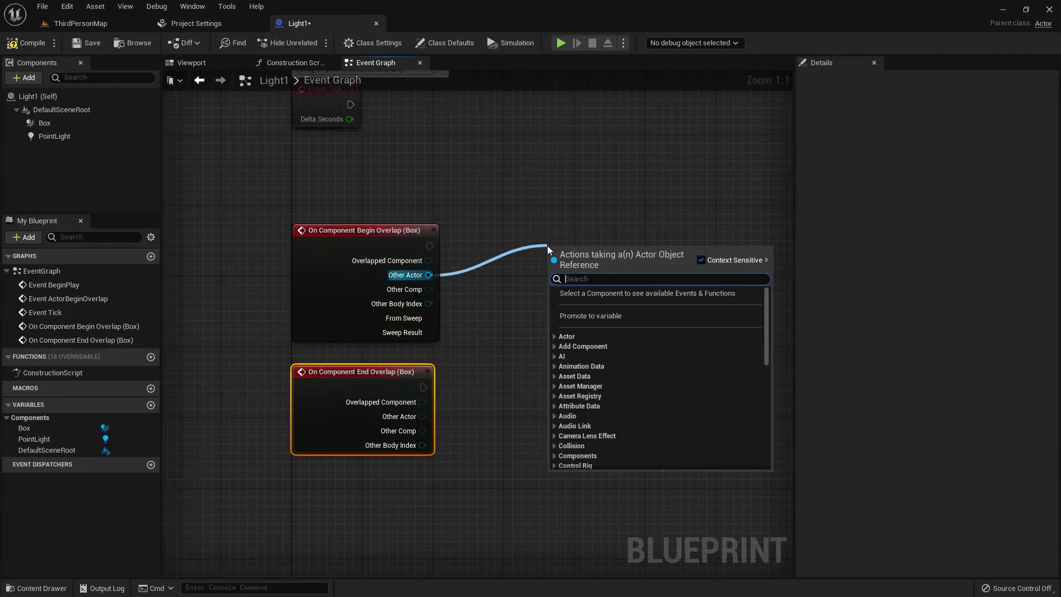
pyautogui.write('cast to third')
pyautogui.press('Up')
pyautogui.press('Return')
pyautogui.moveTo(578, 261); pyautogui.dragTo(558, 237)
pyautogui.moveTo(547, 221); pyautogui.dragTo(382, 218, button='right')
# - Turn off the Visible property of the PointLight component
pyautogui.click(48, 136)
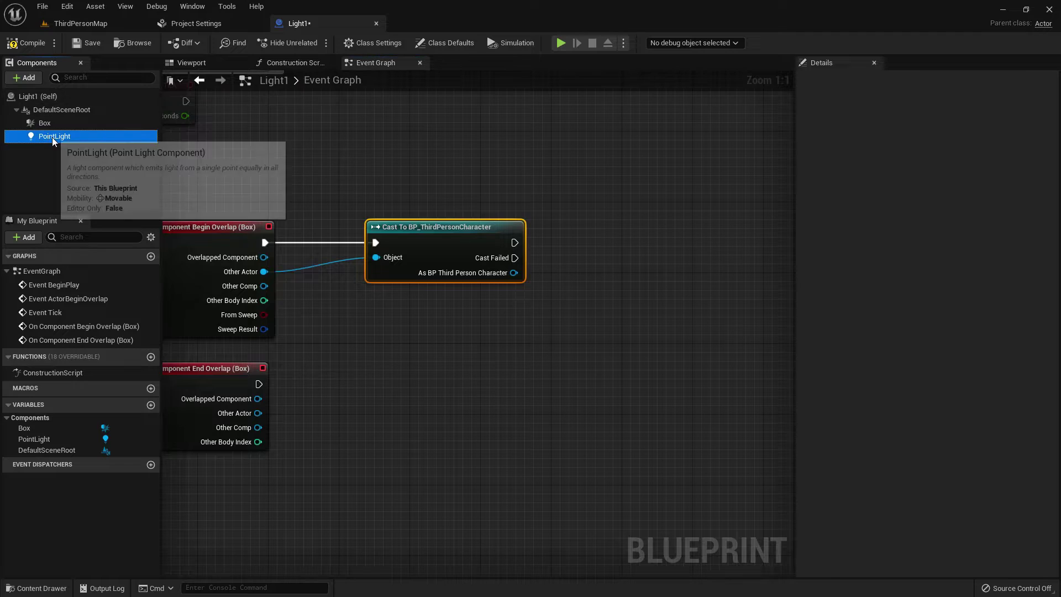
pyautogui.scroll(-1, 924, 425)
pyautogui.scroll(1, 934, 402)
pyautogui.click(828, 80)
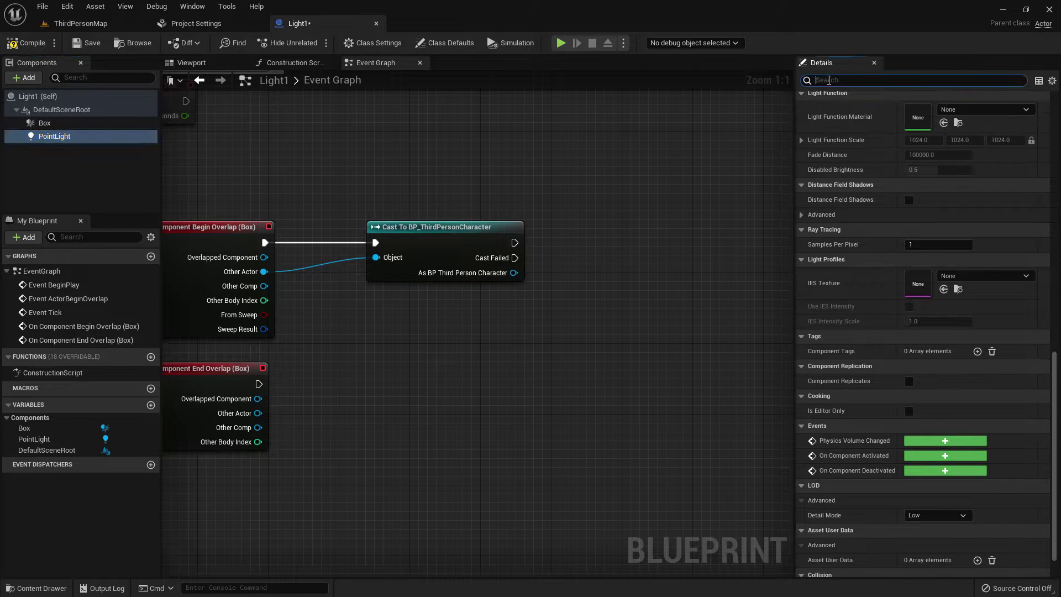
pyautogui.click(909, 115)
# - Add a Set Visibility node targeting Point Light with New Visibility enabled, and run it from the successful cast
pyautogui.moveTo(68, 139); pyautogui.dragTo(663, 270)
pyautogui.write('set visi')
pyautogui.press('Return')
pyautogui.moveTo(639, 270); pyautogui.dragTo(535, 257, button='right')
pyautogui.moveTo(410, 230); pyautogui.dragTo(548, 223)
pyautogui.moveTo(365, 322); pyautogui.dragTo(462, 304, button='right')
# - Duplicate the cast, Point Light and Set Visibility nodes and wire the copies to the End Overlap event's execution and Other Actor outputs
pyautogui.moveTo(608, 330); pyautogui.dragTo(411, 182)
pyautogui.hotkey('ctrl', 'c')
pyautogui.click(462, 334)
pyautogui.hotkey('ctrl', 'v')
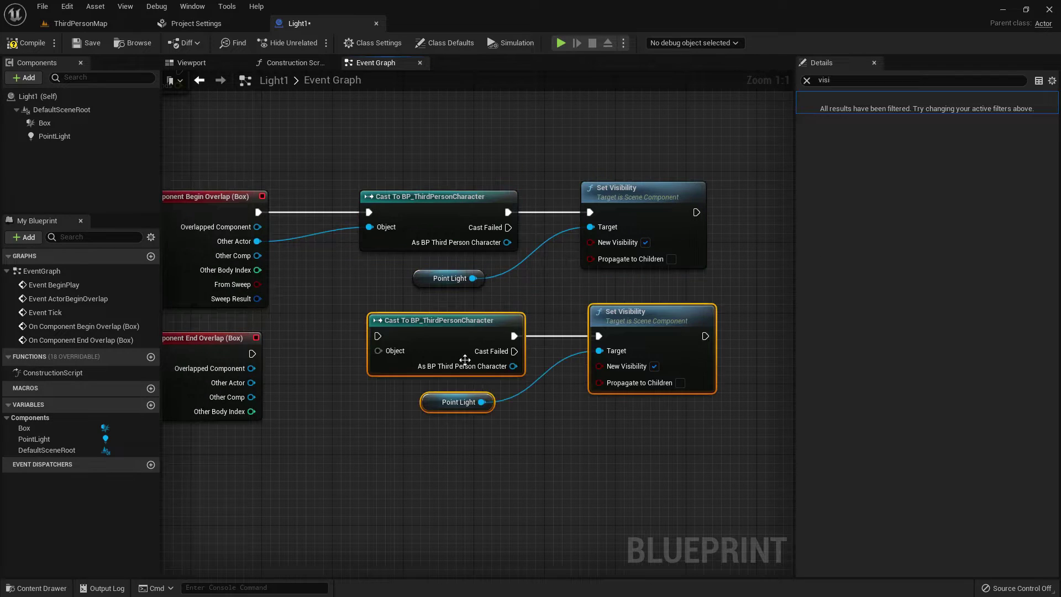
pyautogui.moveTo(252, 354); pyautogui.dragTo(378, 335)
pyautogui.moveTo(451, 338)
pyautogui.mouseDown()
pyautogui.moveTo(454, 357)
pyautogui.moveTo(444, 356)
pyautogui.mouseUp()
pyautogui.moveTo(251, 382); pyautogui.dragTo(370, 368)
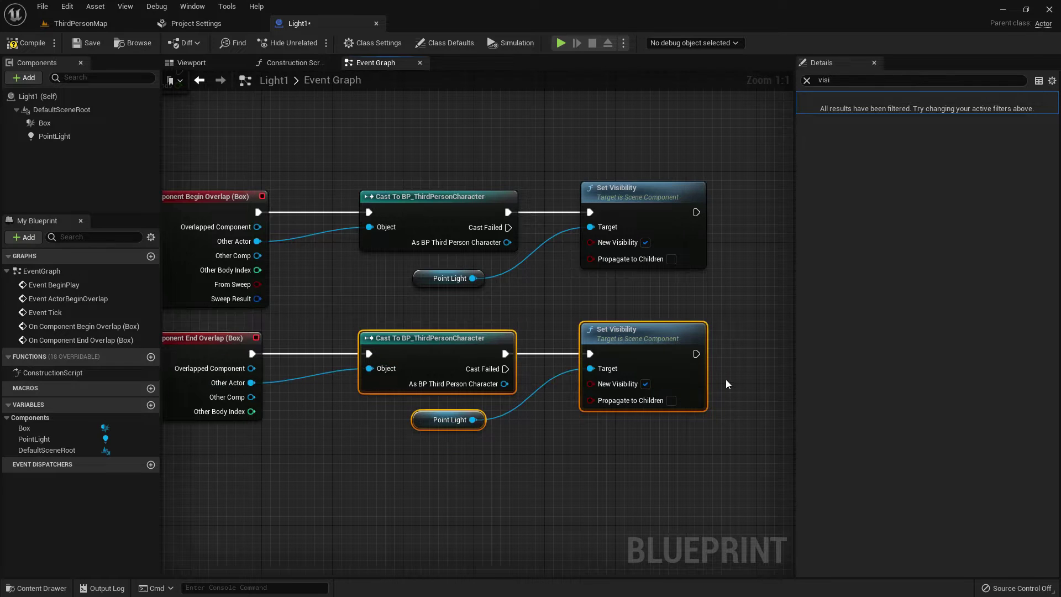
# - Disable New Visibility on the End Overlap branch's Set Visibility node and compile the blueprint
pyautogui.moveTo(724, 381); pyautogui.dragTo(644, 350, button='right')
pyautogui.click(564, 353)
pyautogui.moveTo(495, 271); pyautogui.dragTo(578, 294, button='right')
pyautogui.scroll(-2, 547, 303)
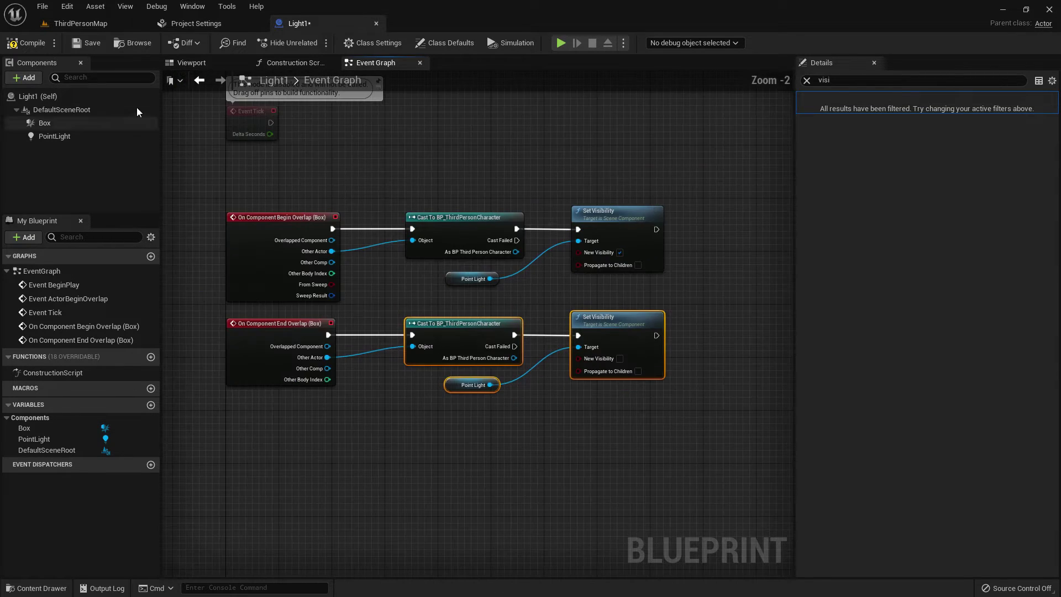
pyautogui.click(26, 43)
# - Place a Light1 actor on the room floor in ThirdPersonMap
pyautogui.click(77, 23)
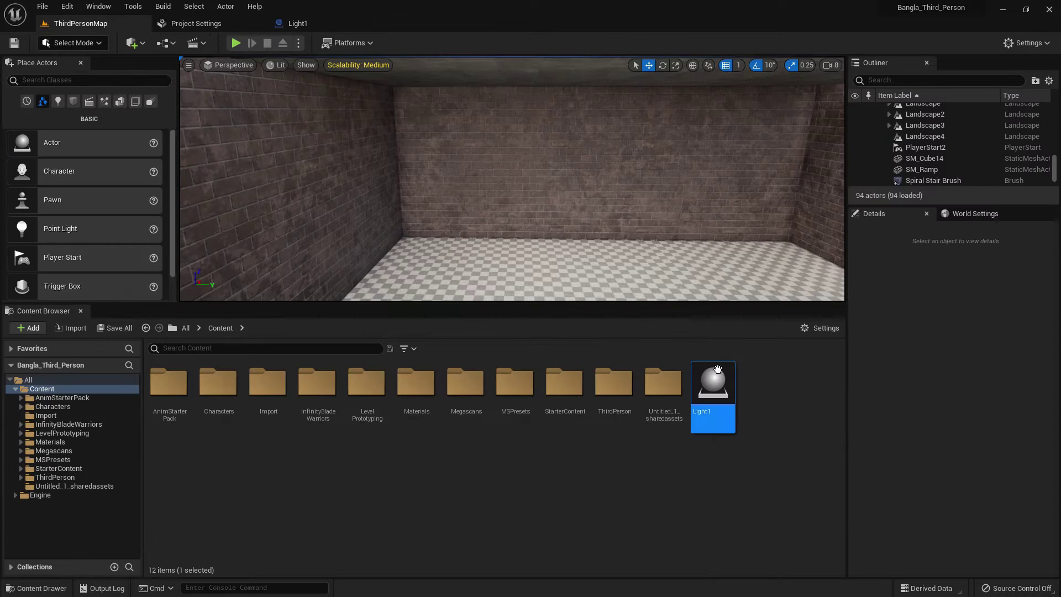
pyautogui.moveTo(498, 255); pyautogui.dragTo(499, 253)
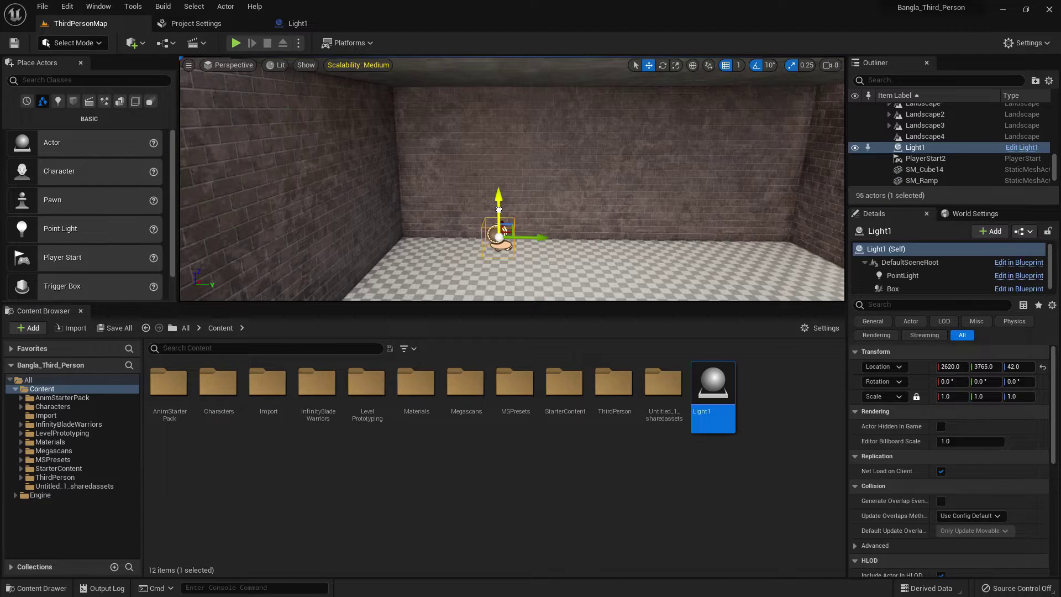
pyautogui.scroll(3, 556, 271)
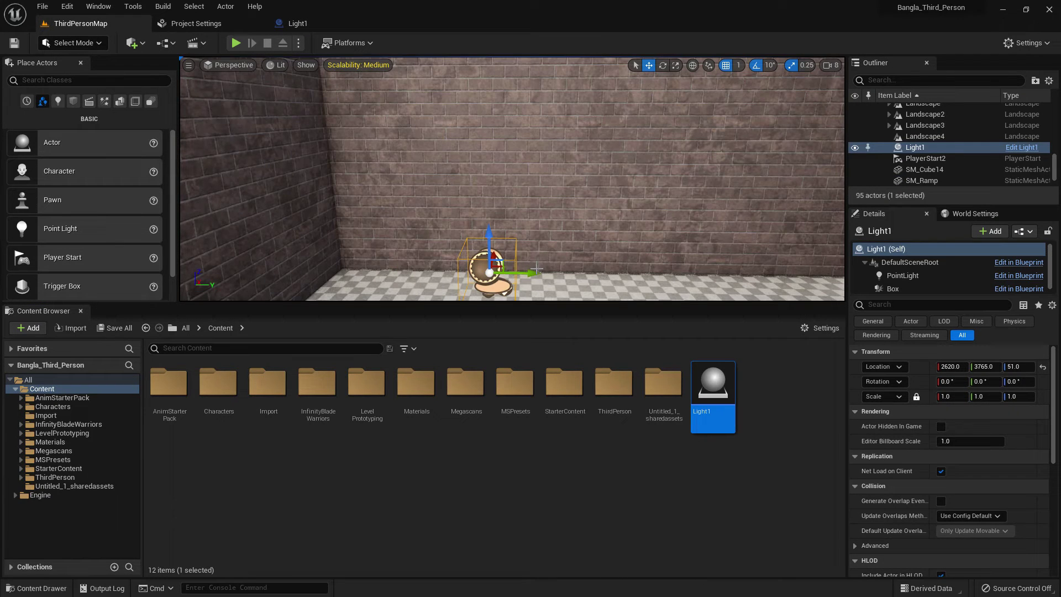
# - Set the Light1 Box component's Box Extent to 200 on all three axes and save the blueprint
pyautogui.click(293, 26)
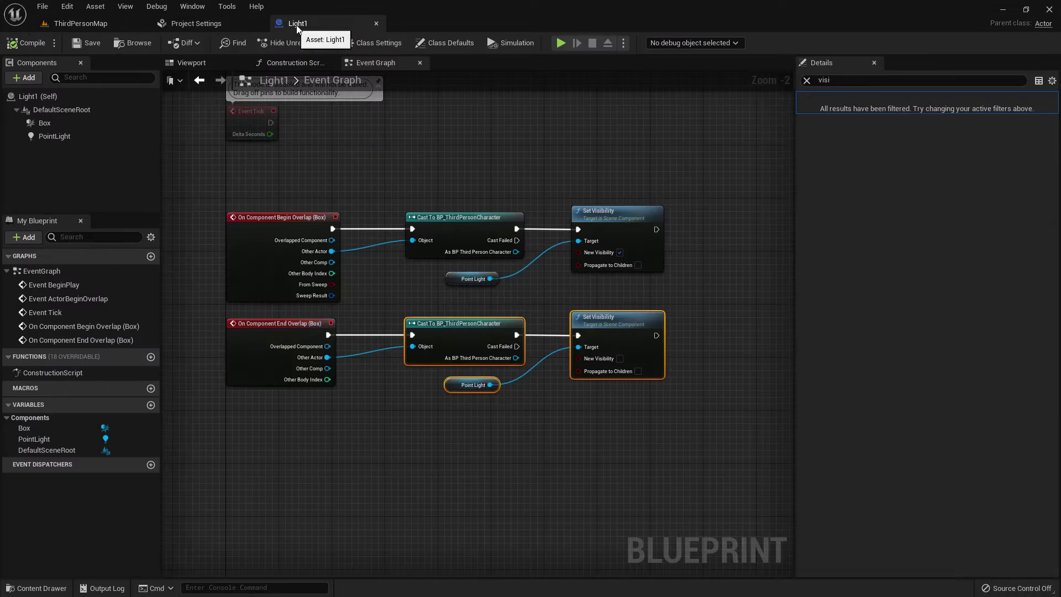
pyautogui.click(83, 123)
pyautogui.click(847, 80)
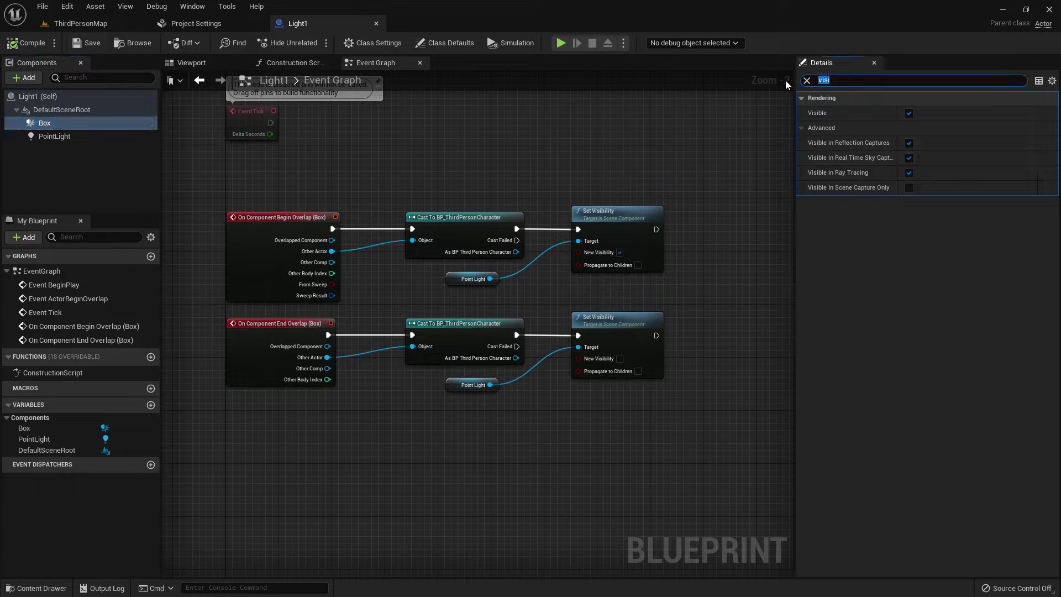
pyautogui.press('BackSpace')
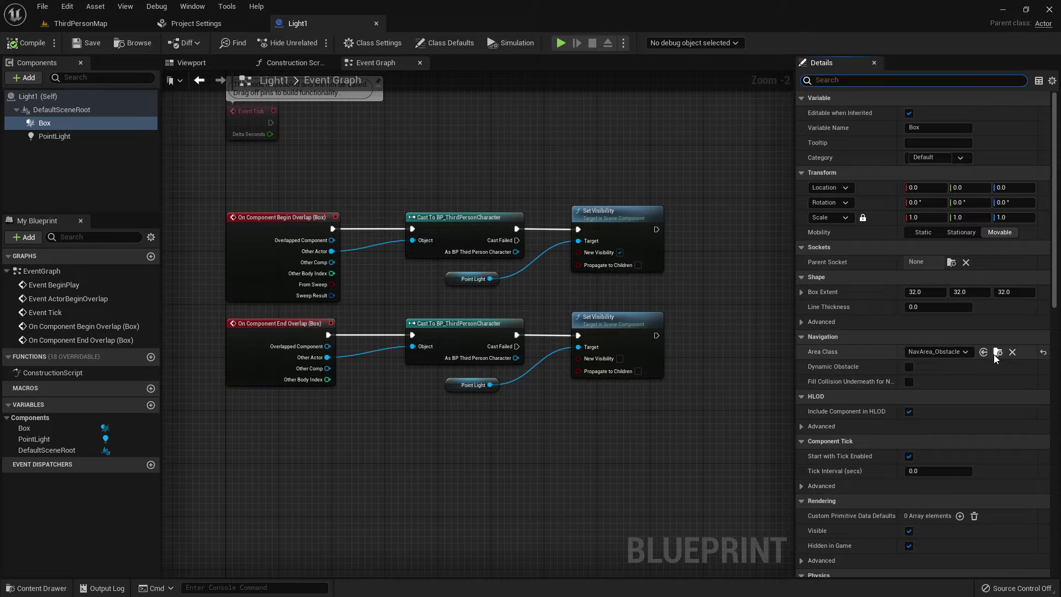
pyautogui.click(920, 293)
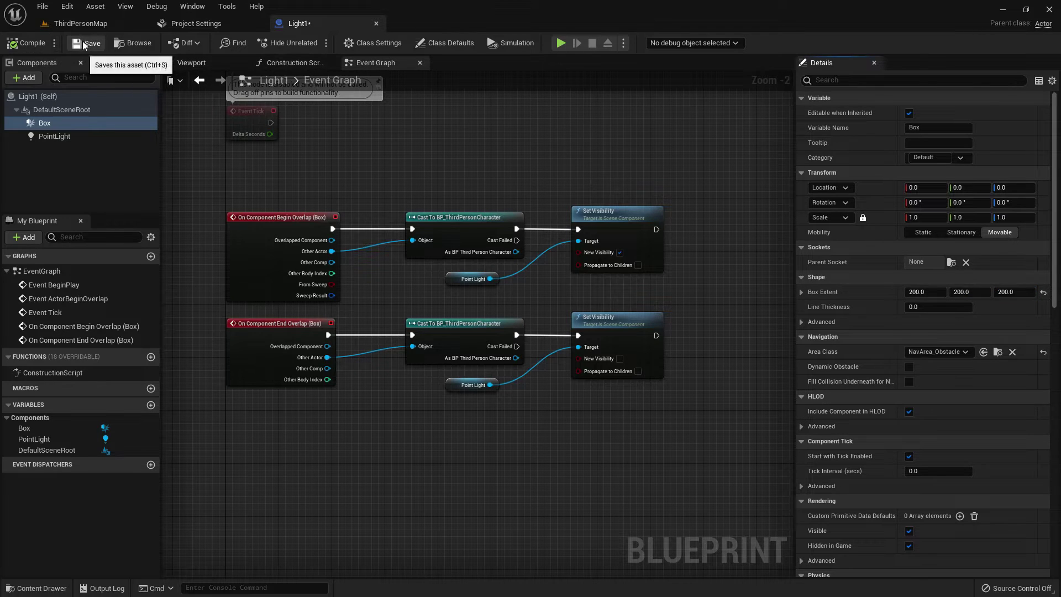
# - Move the Light1 actor up and along Y in the room to about Y 4273, Z 146
pyautogui.click(81, 23)
pyautogui.moveTo(521, 227); pyautogui.dragTo(711, 228)
pyautogui.moveTo(692, 190); pyautogui.dragTo(692, 173)
pyautogui.moveTo(726, 208); pyautogui.dragTo(757, 209)
pyautogui.moveTo(732, 172); pyautogui.dragTo(730, 151)
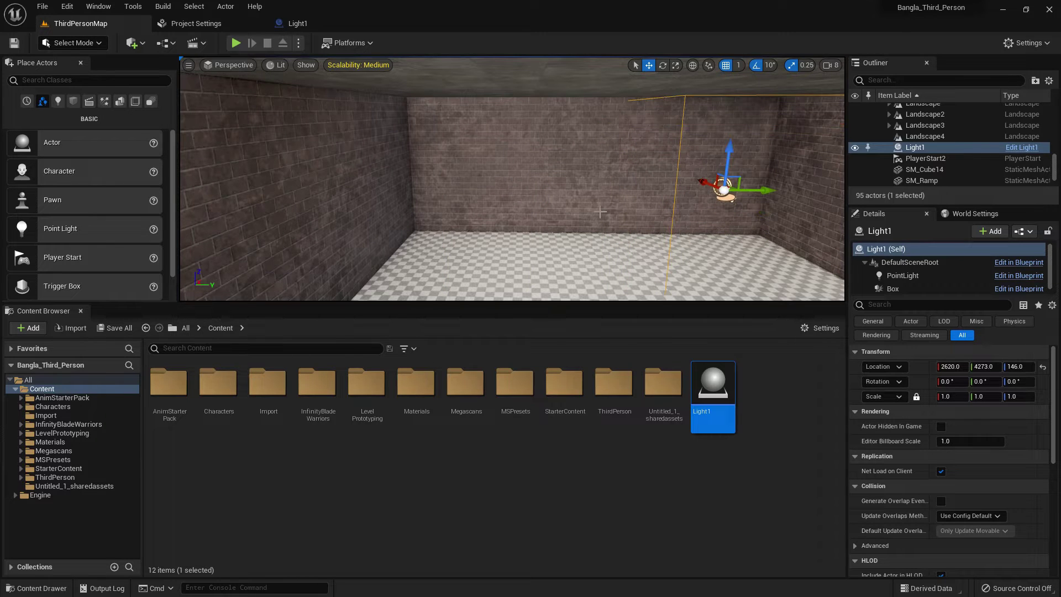
# - Play the level in fullscreen and walk the character in and out of the Light1 trigger box
pyautogui.click(526, 225)
pyautogui.press('F11')
pyautogui.hotkey('alt', 'p')
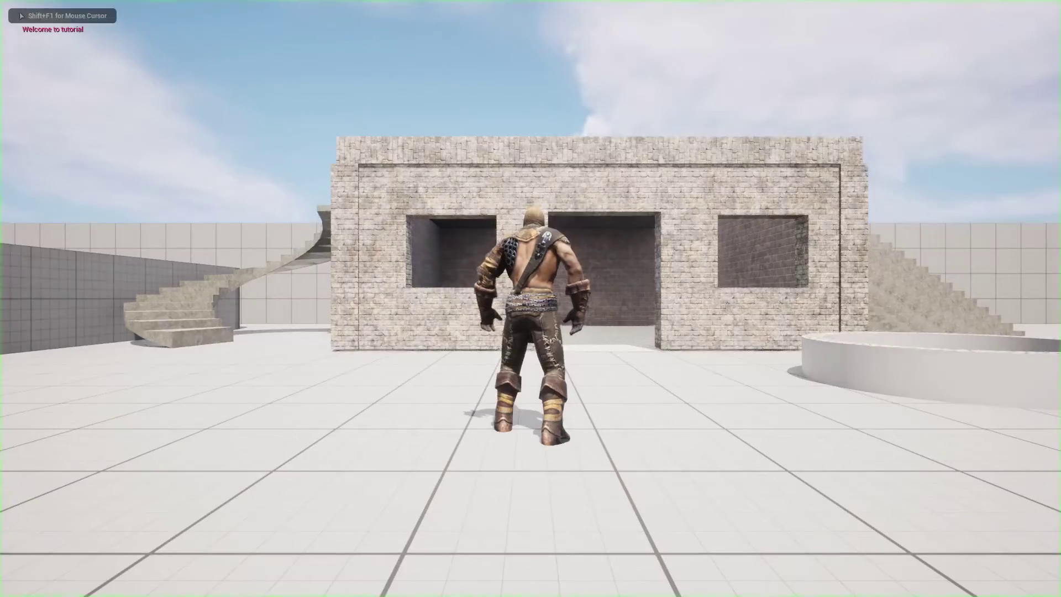
pyautogui.press('w')
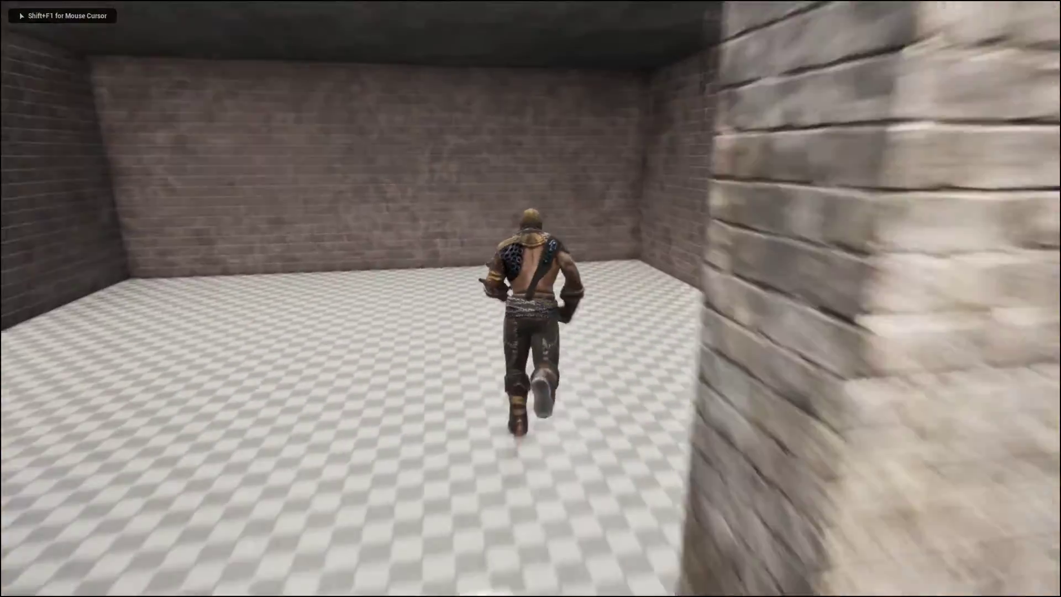
pyautogui.press('s')
pyautogui.press('w')
pyautogui.press('s')
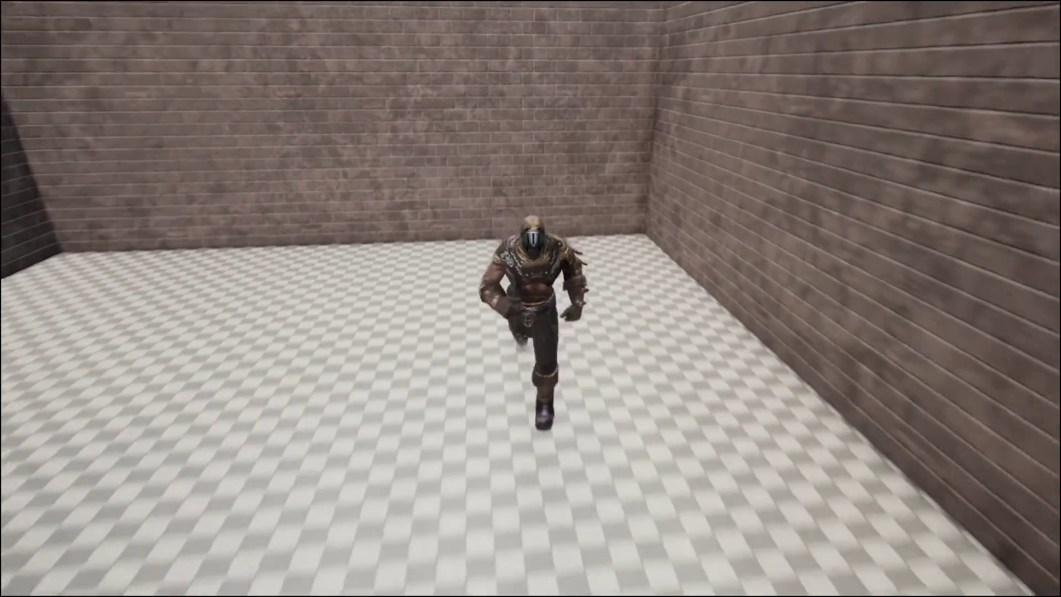
pyautogui.press('Escape')
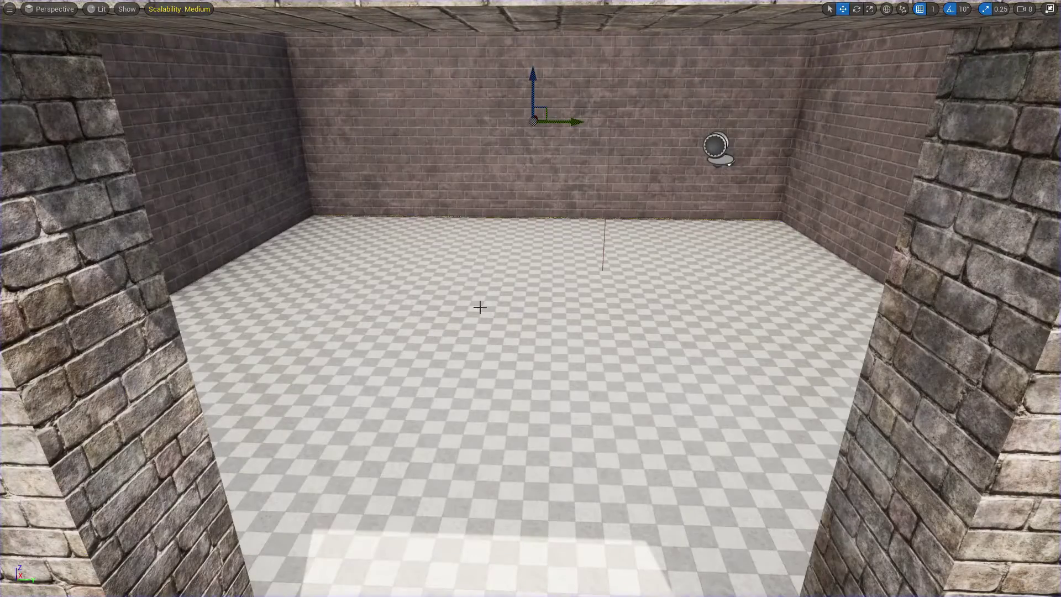
pyautogui.press('F11')
# - Examine the overlap, cast and Set Visibility nodes in Light1's event graph
pyautogui.click(311, 22)
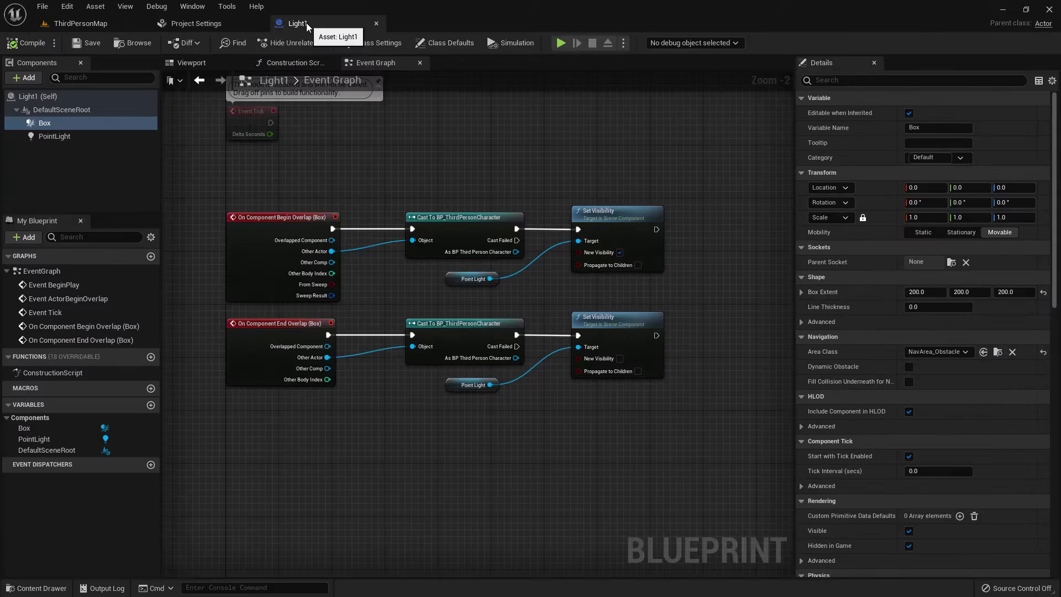
pyautogui.scroll(-2, 416, 209)
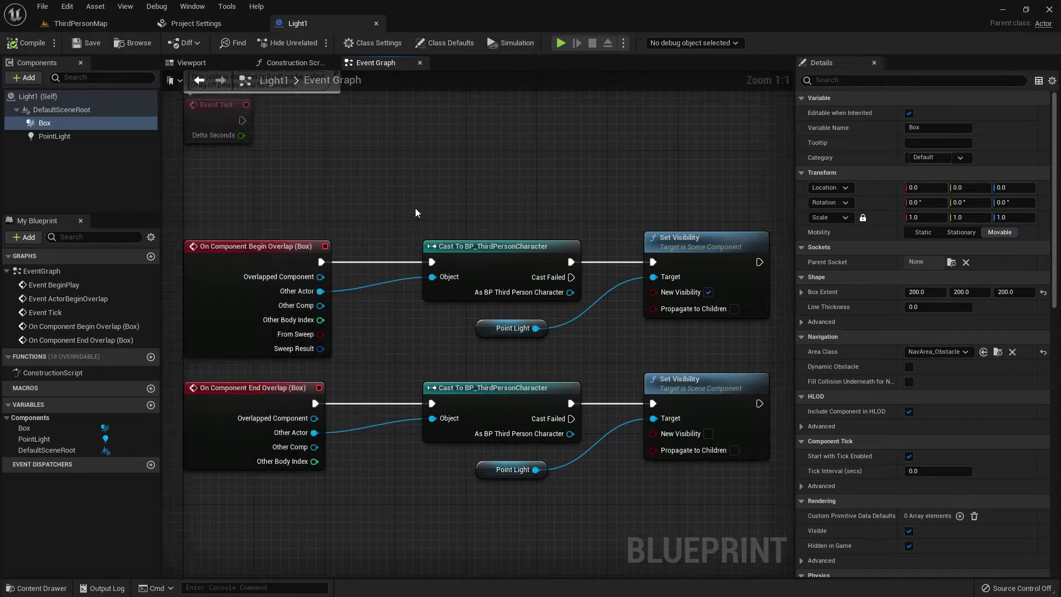
pyautogui.scroll(2, 508, 227)
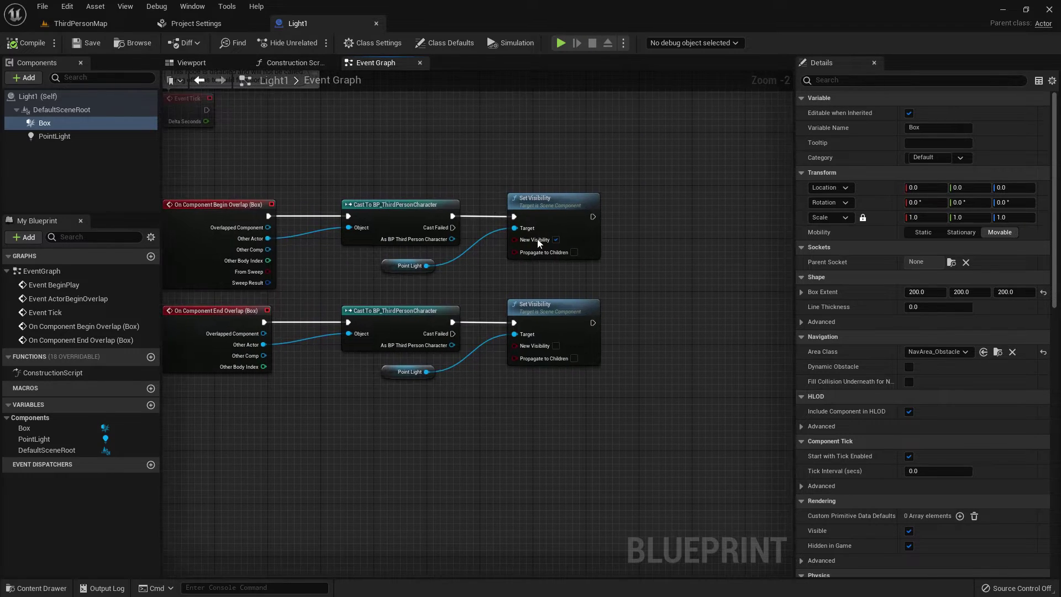
# - Add an action mapping named Light On, bound to the E key, in the project's Input settings
pyautogui.scroll(-4, 465, 267)
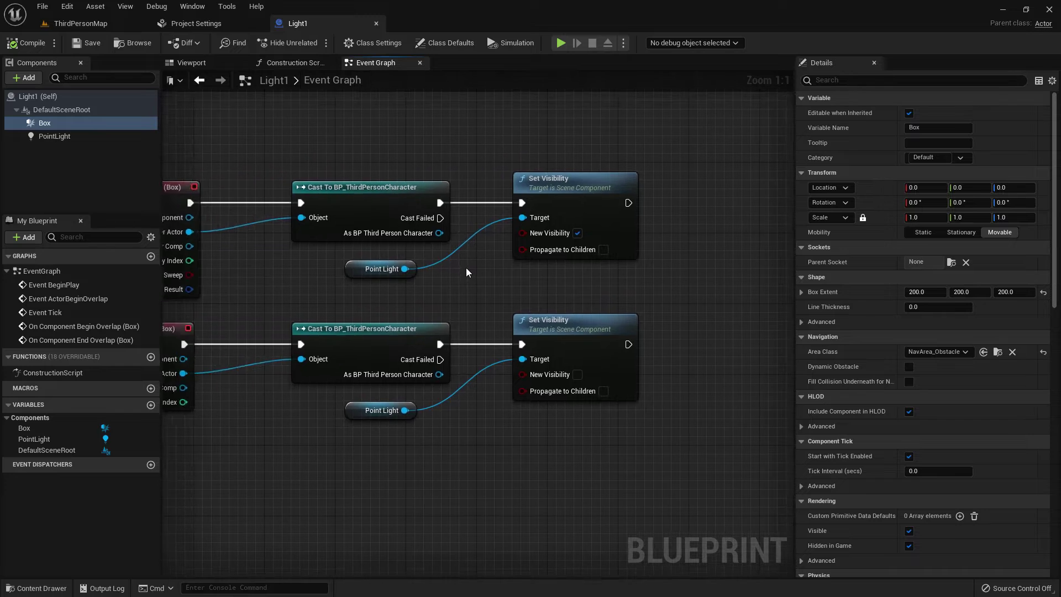
pyautogui.click(69, 25)
pyautogui.click(69, 8)
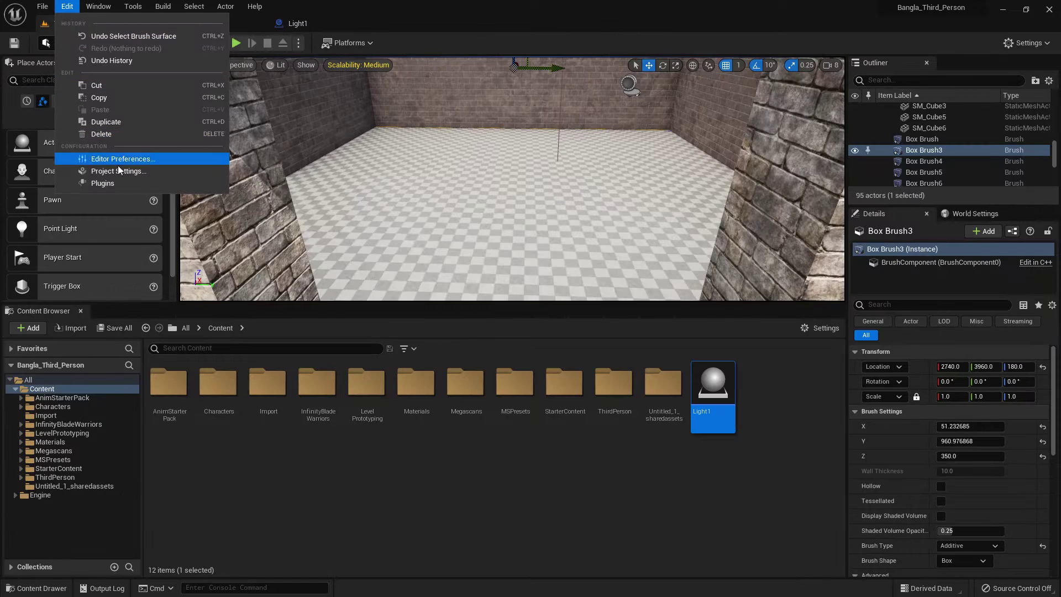
pyautogui.click(119, 171)
pyautogui.click(28, 368)
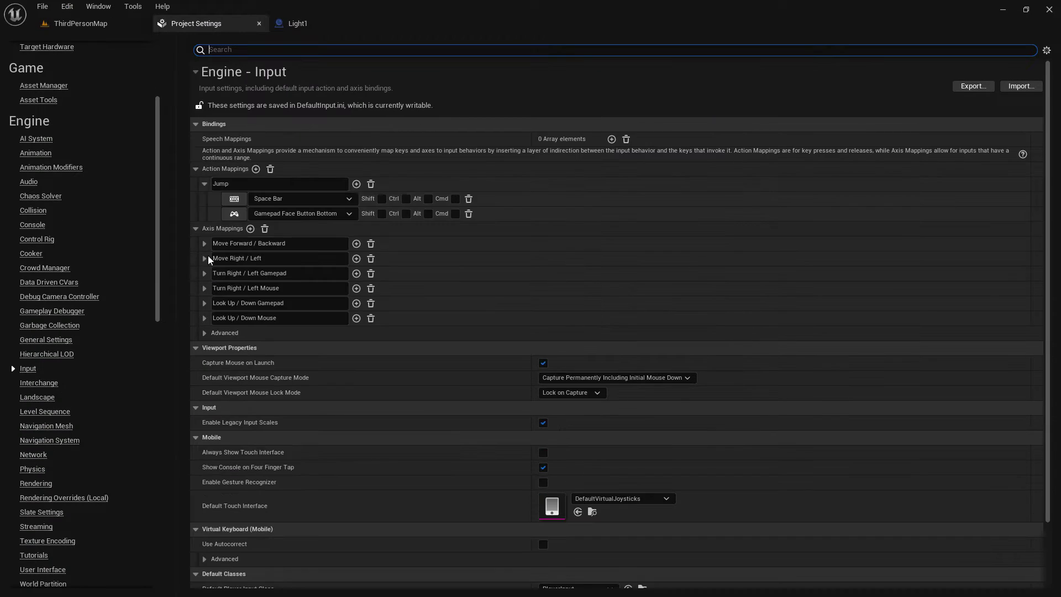
pyautogui.click(203, 183)
pyautogui.click(256, 169)
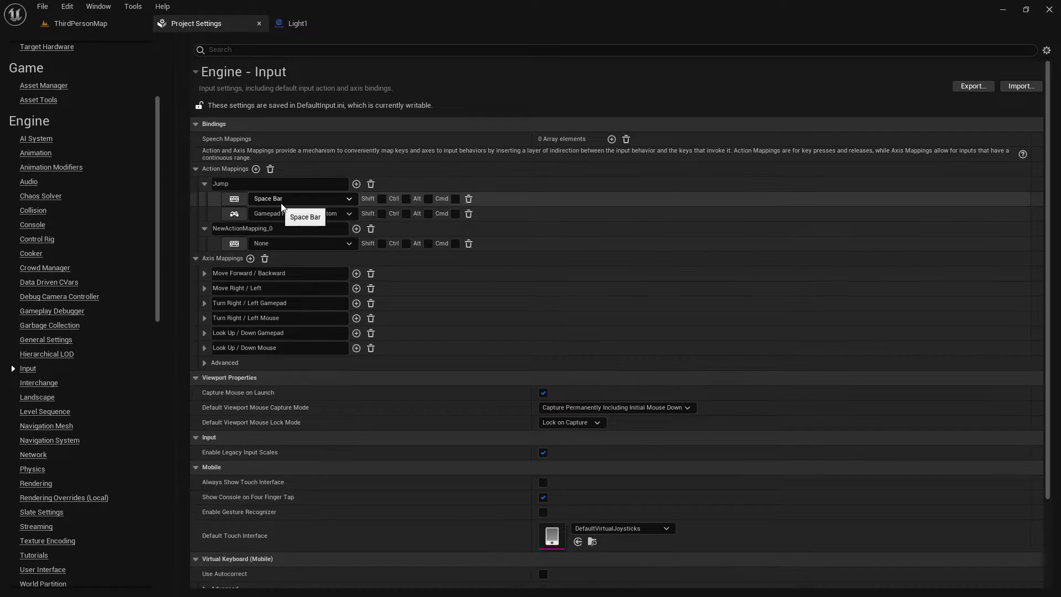
pyautogui.write('Light On')
pyautogui.press('Return')
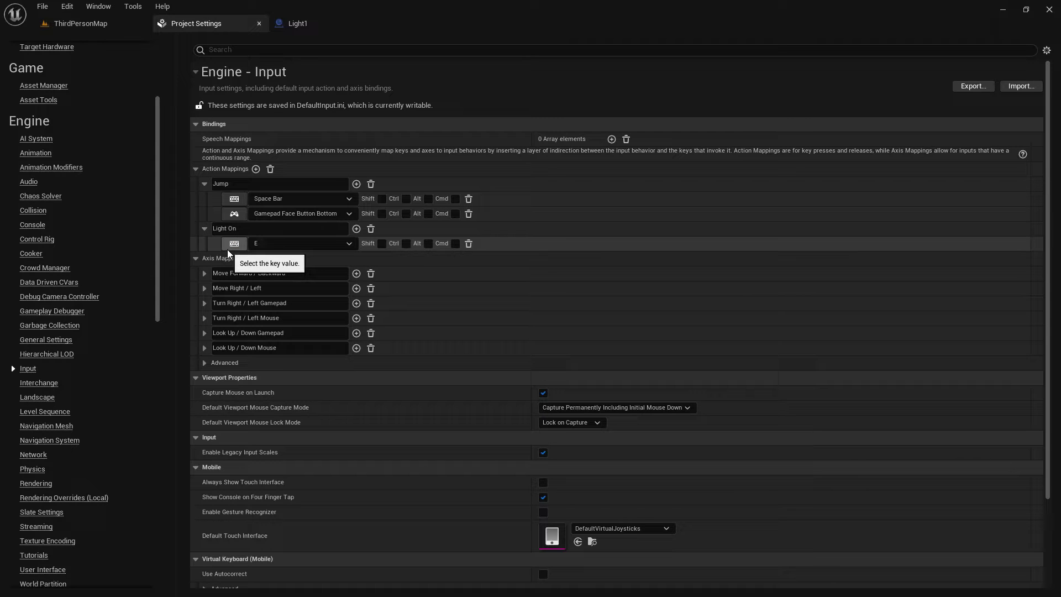
# - Create a Boolean variable named Range in the Light1 blueprint
pyautogui.click(292, 23)
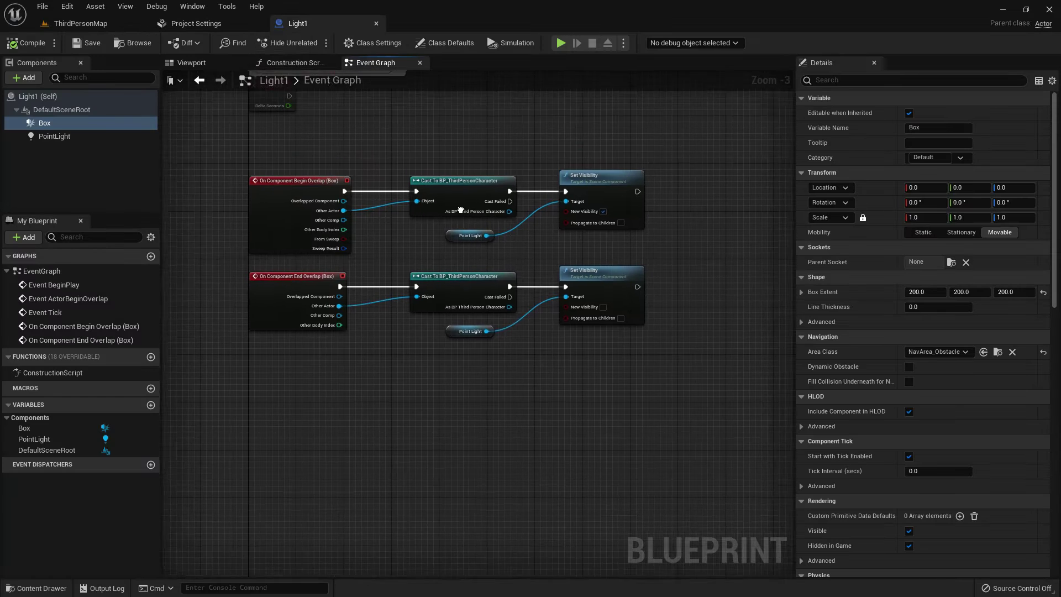
pyautogui.click(151, 404)
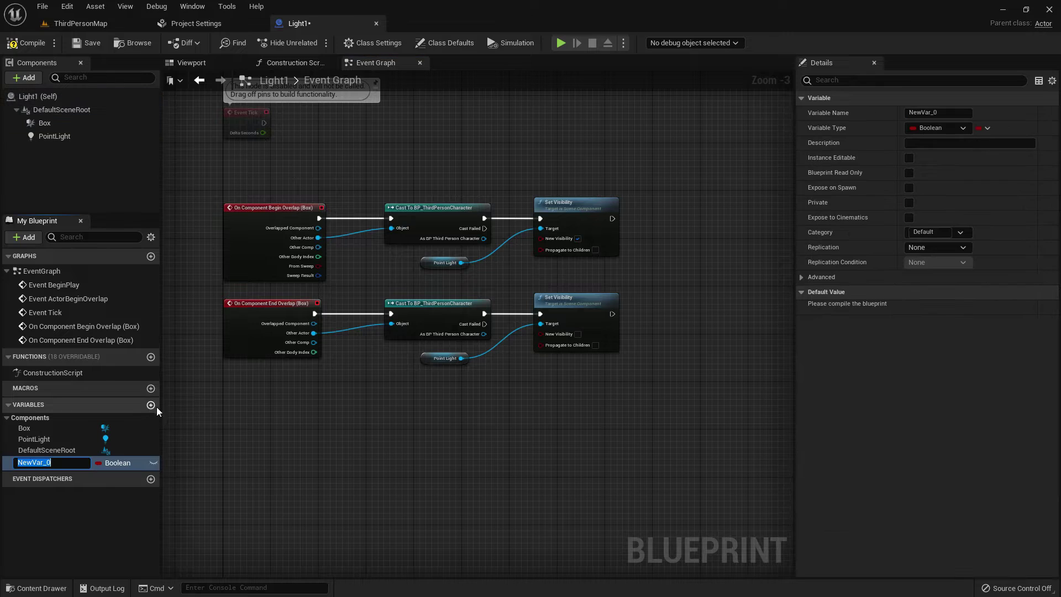
pyautogui.write('Range')
pyautogui.press('Return')
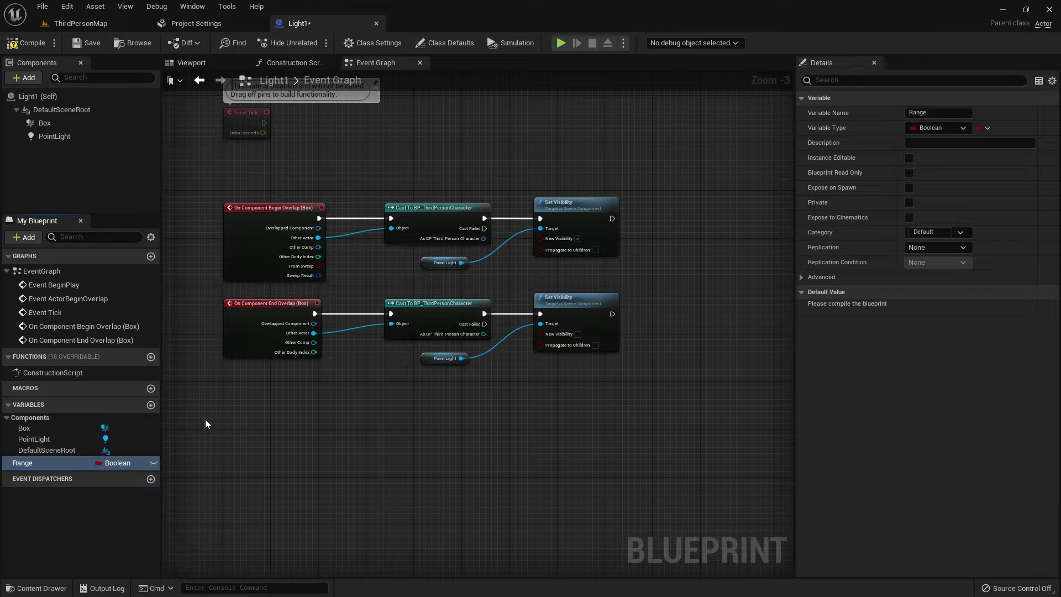
# - Disconnect both Set Visibility nodes from the casts and move them with their Point Light nodes to the empty area below
pyautogui.keyDown('alt'); pyautogui.click(434, 173); pyautogui.keyUp('alt')
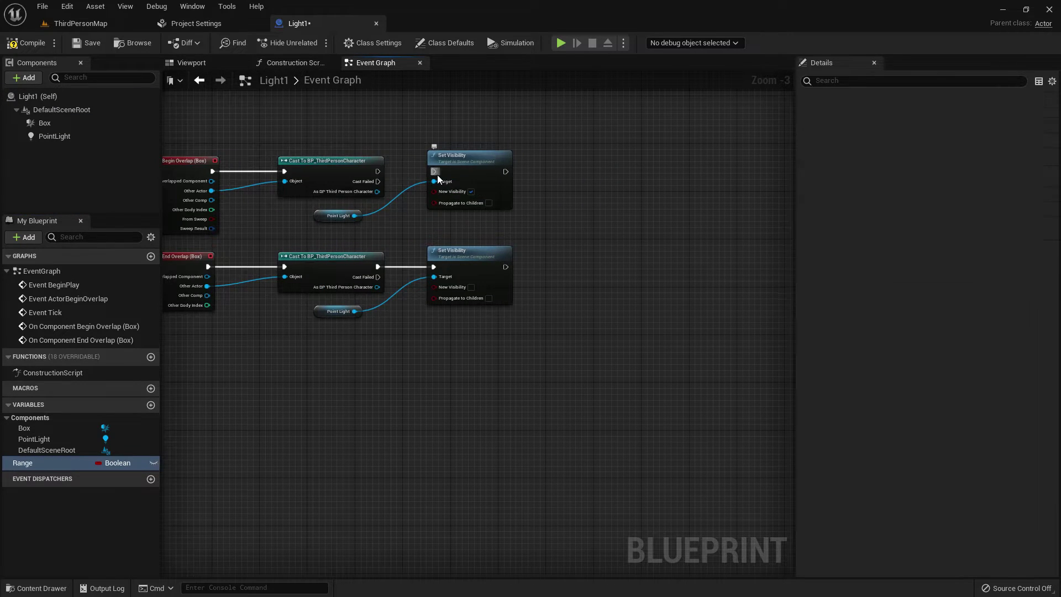
pyautogui.moveTo(536, 385); pyautogui.dragTo(411, 141)
pyautogui.keyDown('shift'); pyautogui.moveTo(318, 206); pyautogui.dragTo(318, 205); pyautogui.keyUp('shift')
pyautogui.keyDown('shift'); pyautogui.moveTo(367, 356); pyautogui.dragTo(312, 299); pyautogui.keyUp('shift')
pyautogui.moveTo(429, 324); pyautogui.dragTo(434, 256, button='right')
pyautogui.moveTo(468, 207); pyautogui.dragTo(534, 529)
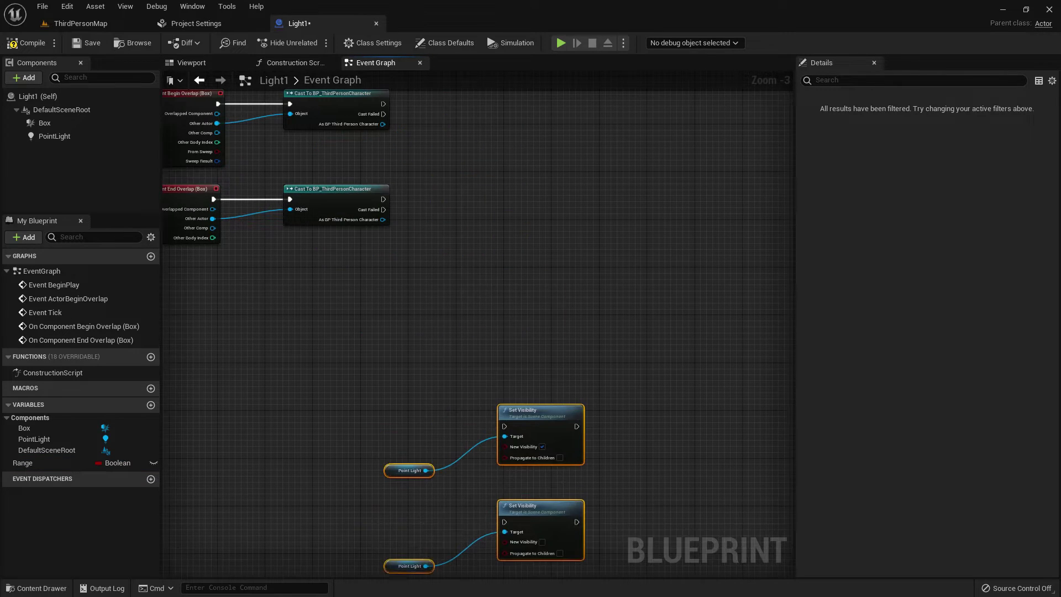
# - Attach a SET Range node to each cast, true for the begin overlap and false for the end overlap
pyautogui.scroll(2, 485, 289)
pyautogui.moveTo(23, 463); pyautogui.dragTo(457, 268)
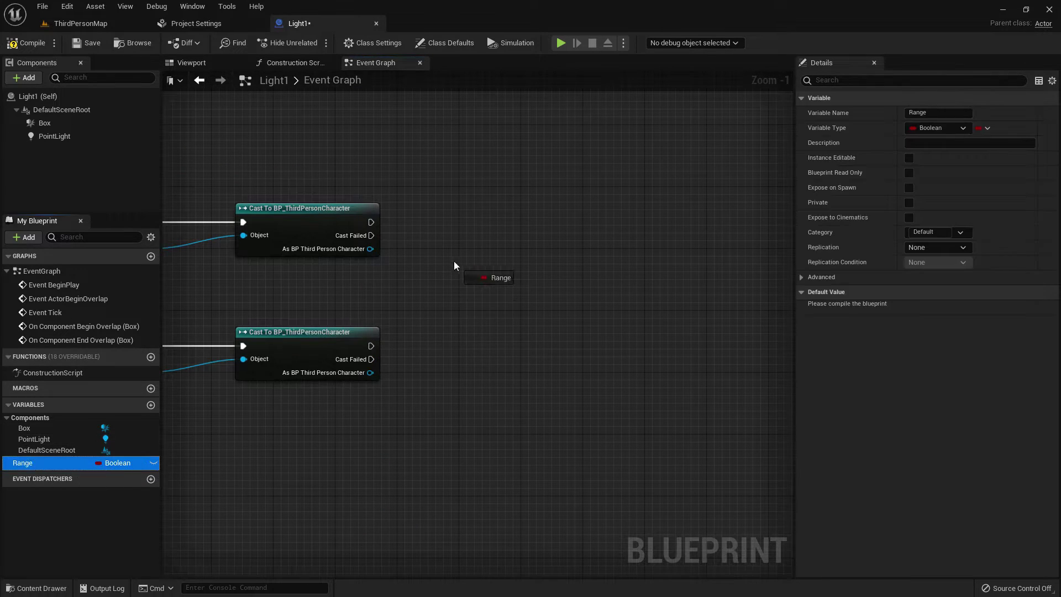
pyautogui.moveTo(370, 225); pyautogui.dragTo(370, 223)
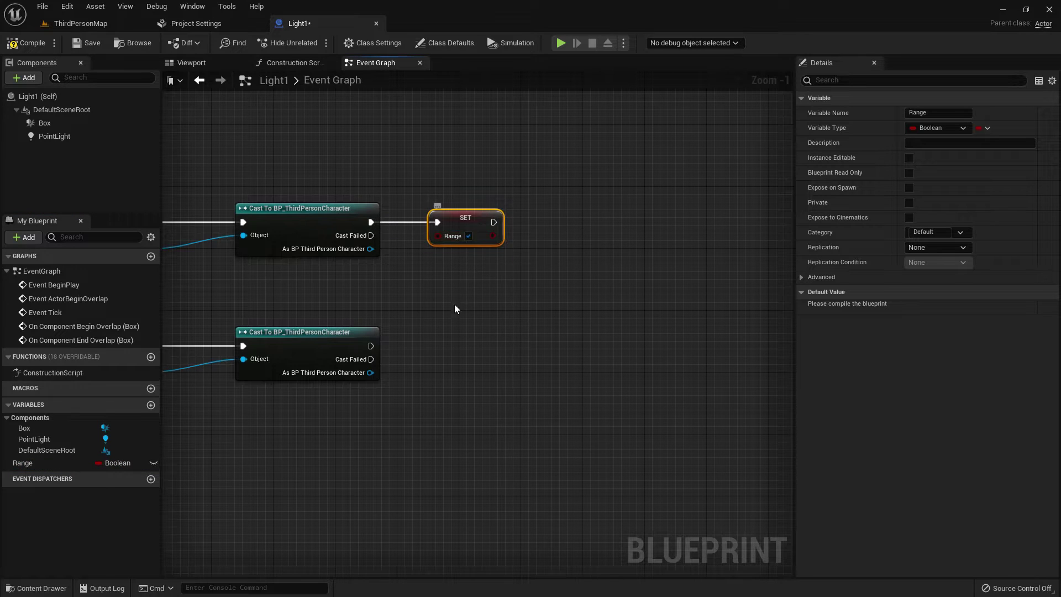
pyautogui.moveTo(464, 284); pyautogui.dragTo(429, 235, button='right')
pyautogui.moveTo(23, 462); pyautogui.dragTo(336, 299)
pyautogui.moveTo(428, 290); pyautogui.dragTo(445, 257, button='right')
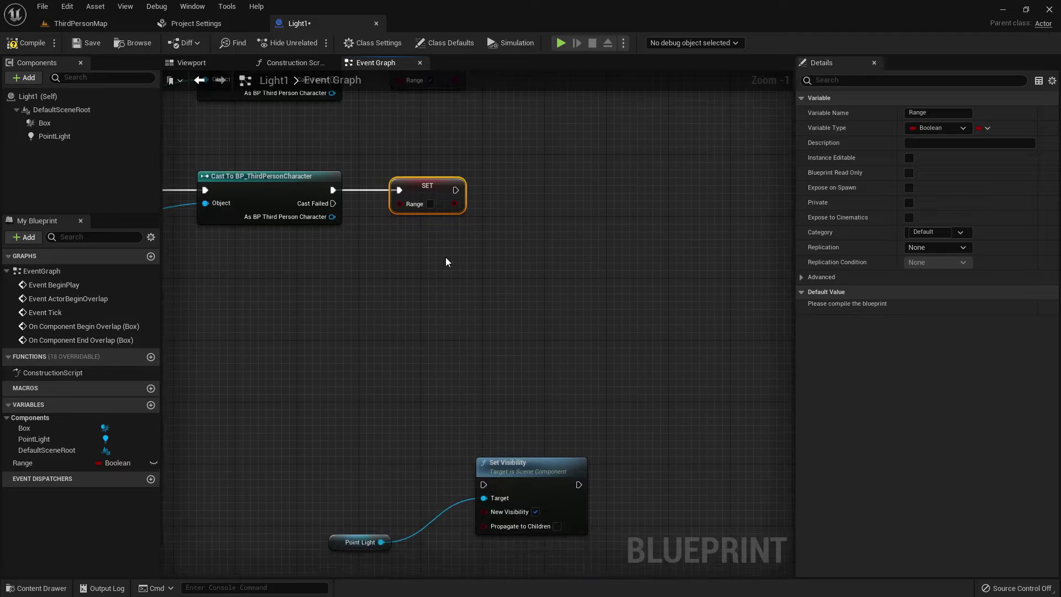
# - Add the InputAction Light On event and place it in front of the two Point Light and Set Visibility pairs
pyautogui.scroll(-2, 446, 257)
pyautogui.rightClick(354, 313)
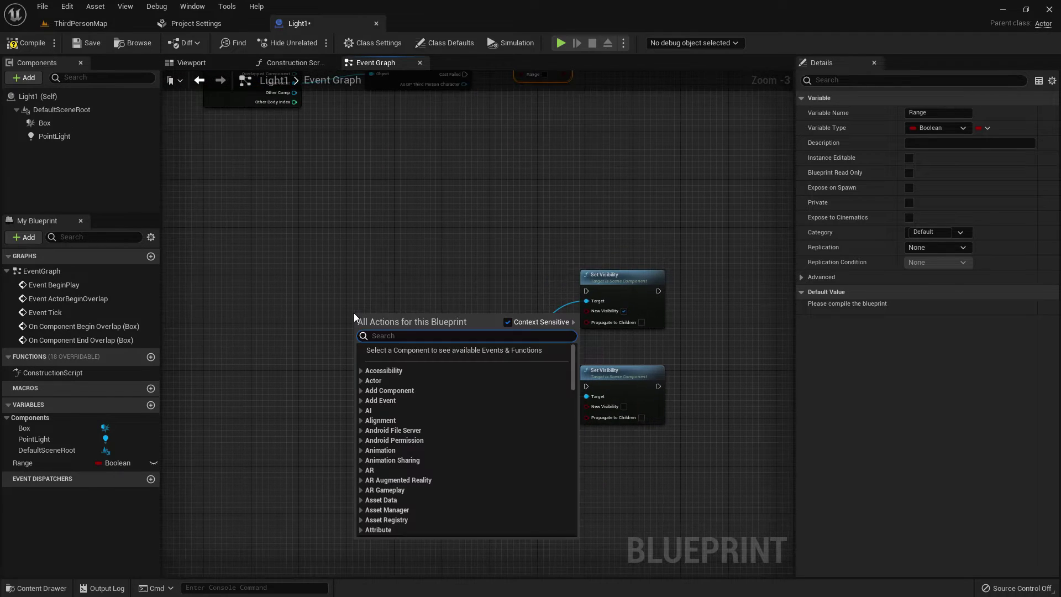
pyautogui.write('light on')
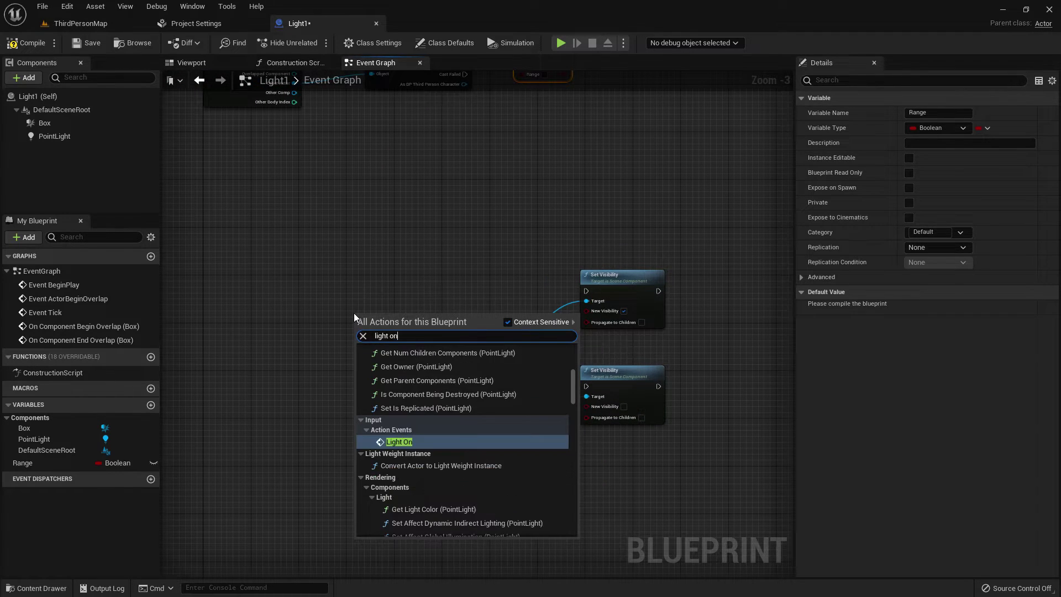
pyautogui.press('Return')
pyautogui.scroll(3, 353, 313)
pyautogui.moveTo(405, 333); pyautogui.dragTo(310, 335)
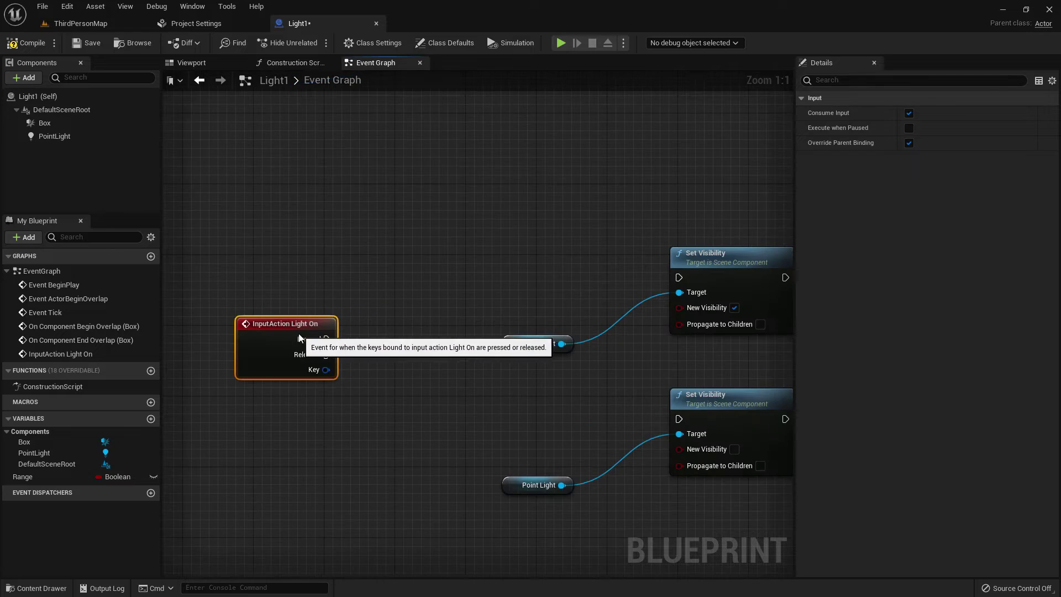
pyautogui.moveTo(395, 343); pyautogui.dragTo(372, 303, button='right')
pyautogui.moveTo(260, 302); pyautogui.dragTo(278, 302)
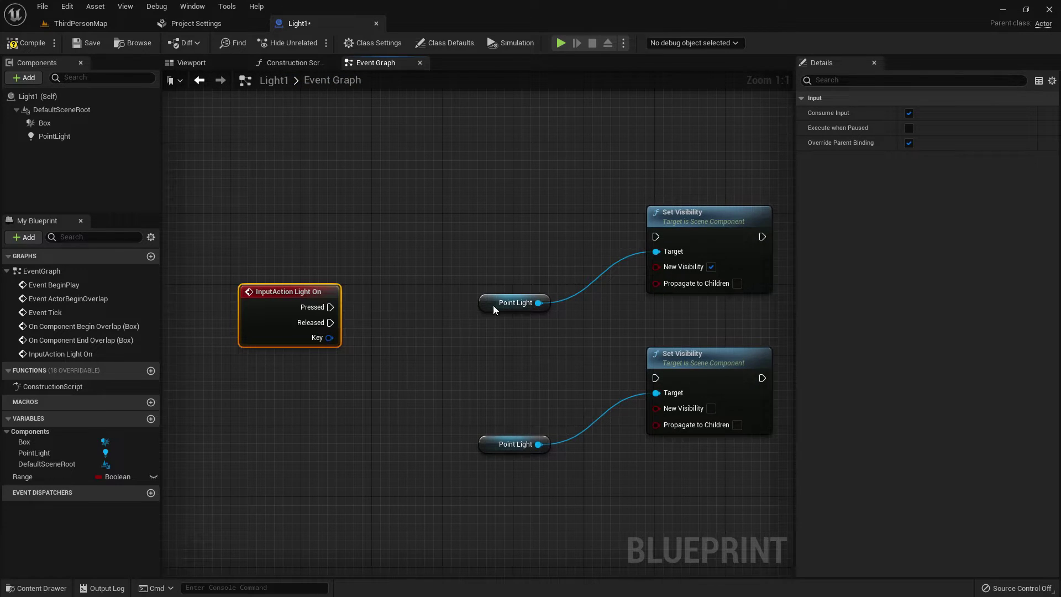
# - Connect a Flip Flop node to the Light On event's Pressed output and line it up with the event
pyautogui.moveTo(493, 305); pyautogui.dragTo(466, 284, button='right')
pyautogui.moveTo(333, 288); pyautogui.dragTo(337, 283)
pyautogui.write('flip')
pyautogui.press('Return')
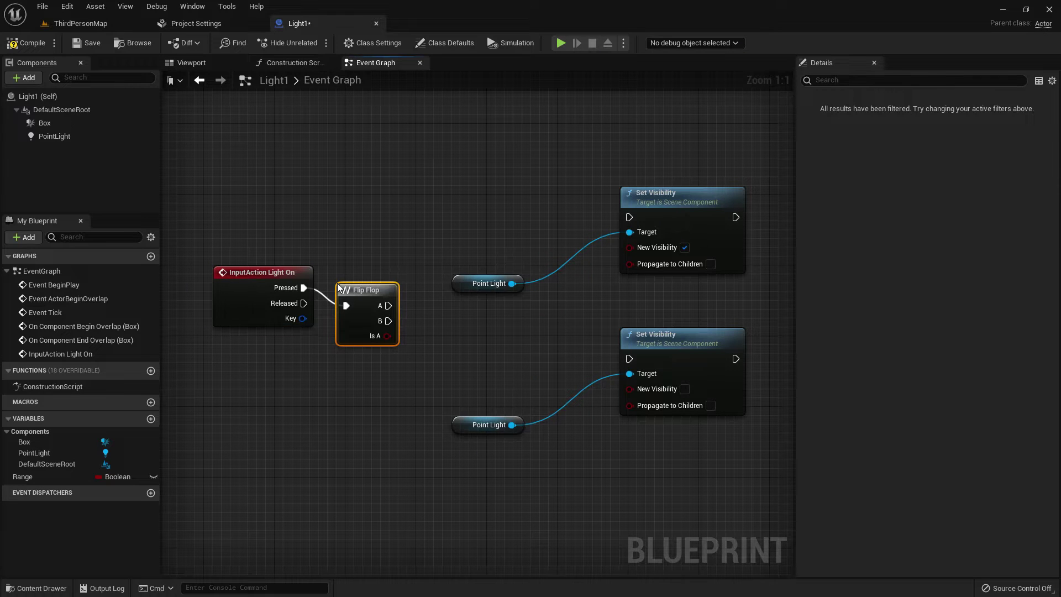
pyautogui.moveTo(389, 301); pyautogui.dragTo(434, 284)
pyautogui.scroll(-2, 434, 284)
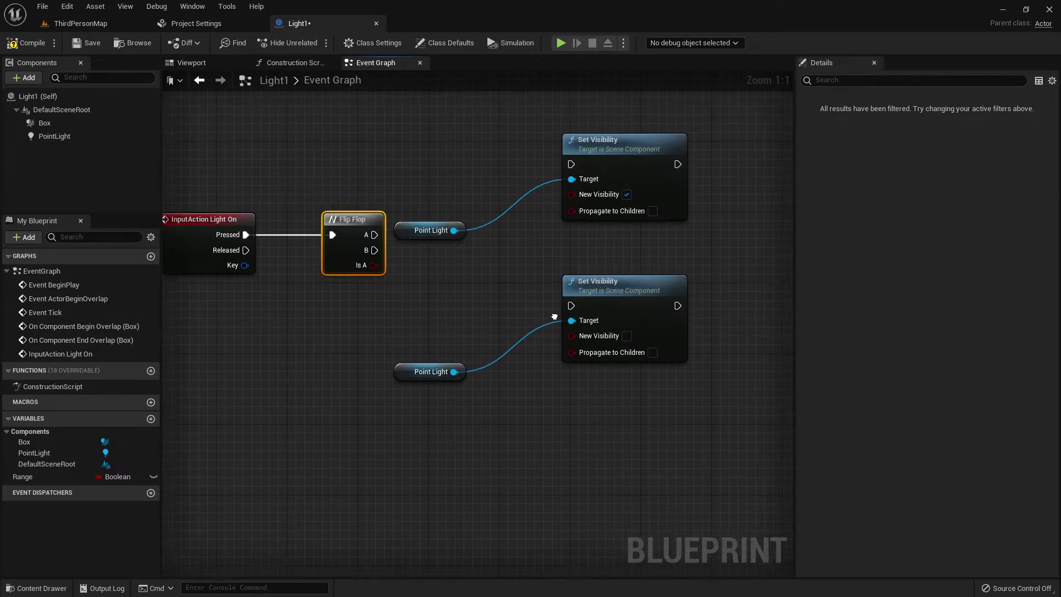
# - Shift the Flip Flop, Point Light and Set Visibility nodes away from the Light On event to make room between them
pyautogui.moveTo(654, 421); pyautogui.dragTo(376, 194)
pyautogui.press('Right')
pyautogui.press('Right')
pyautogui.press('Right')
pyautogui.press('Right')
pyautogui.press('Right')
pyautogui.press('Right')
pyautogui.press('Right')
pyautogui.press('Right')
pyautogui.press('Right')
pyautogui.press('Right')
pyautogui.press('Right')
pyautogui.press('Right')
pyautogui.press('Right')
pyautogui.press('Right')
pyautogui.press('Right')
pyautogui.press('Right')
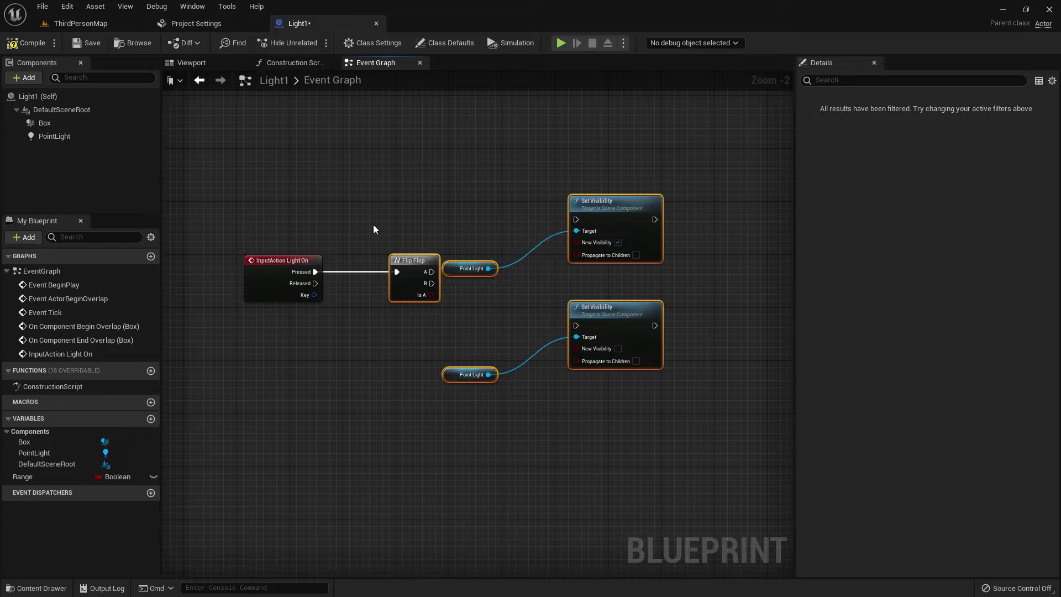
# - Insert a Branch between the Light On event's Pressed output and the Flip Flop, with Range as its condition
pyautogui.scroll(2, 372, 259)
pyautogui.click(369, 260)
pyautogui.press('b')
pyautogui.click(366, 259)
pyautogui.moveTo(413, 273); pyautogui.dragTo(406, 270)
pyautogui.keyDown('ctrl'); pyautogui.moveTo(289, 276); pyautogui.dragTo(462, 276); pyautogui.keyUp('ctrl')
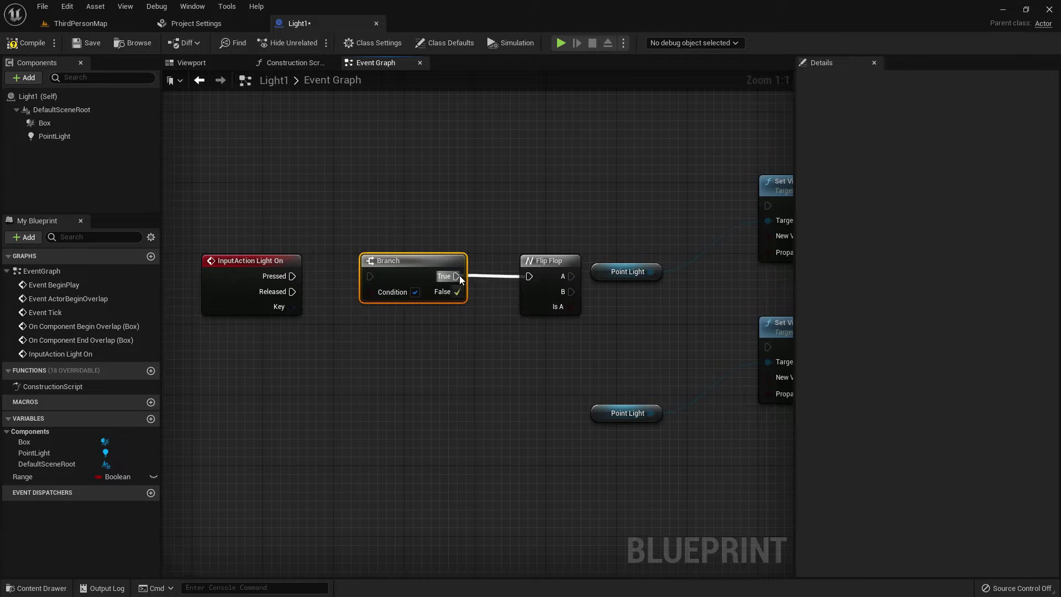
pyautogui.moveTo(82, 475); pyautogui.dragTo(397, 293)
pyautogui.moveTo(320, 285); pyautogui.dragTo(418, 302)
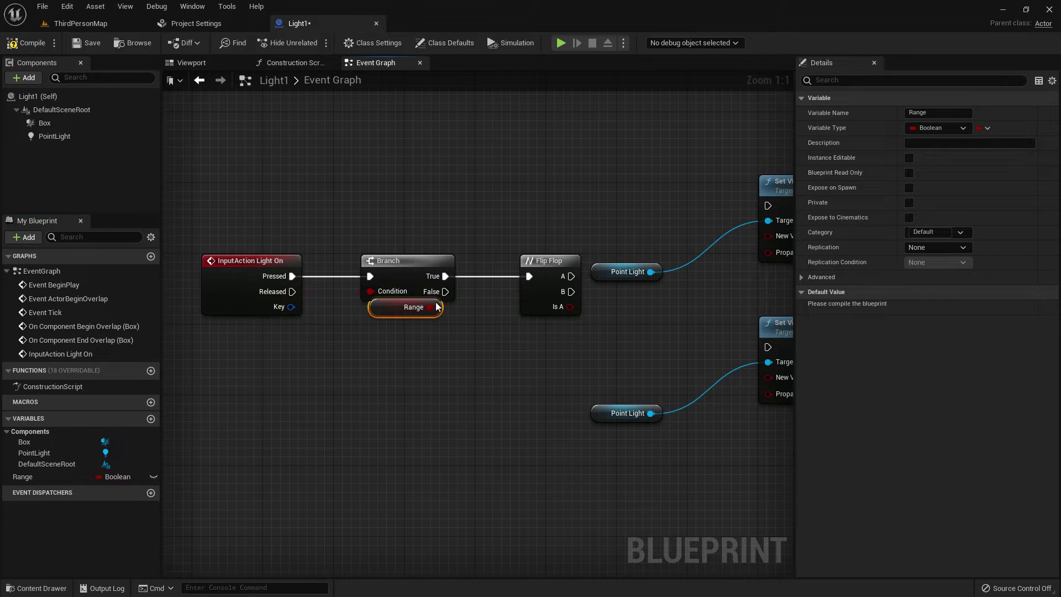
# - Wire Flip Flop A to the visible Set Visibility and B to the hidden one, tucking each Point Light node beneath its target
pyautogui.click(522, 340)
pyautogui.moveTo(522, 340); pyautogui.dragTo(396, 329, button='right')
pyautogui.moveTo(446, 264); pyautogui.dragTo(646, 195)
pyautogui.moveTo(647, 194); pyautogui.dragTo(618, 221, button='right')
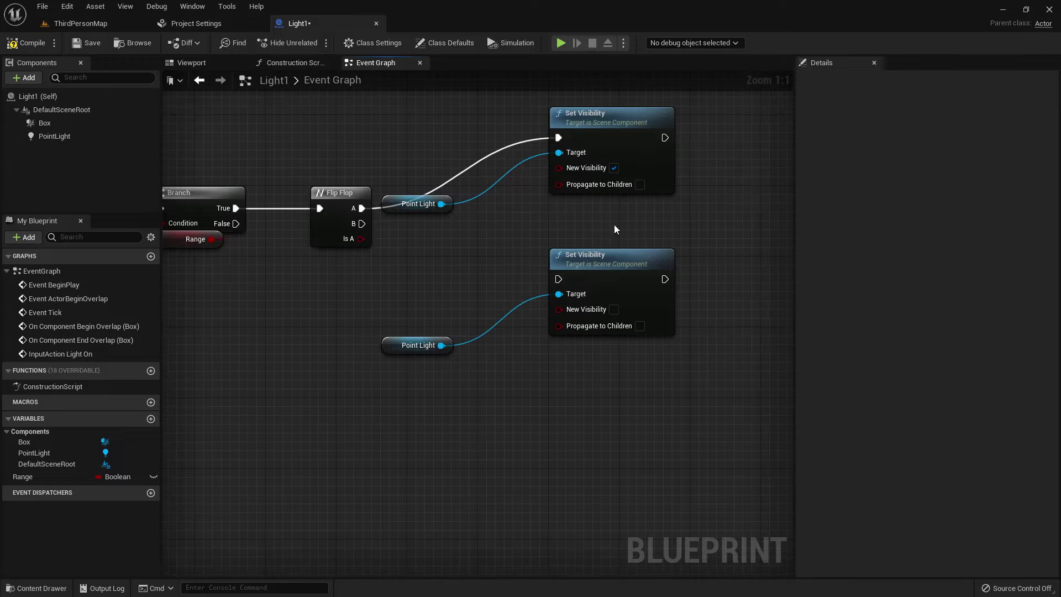
pyautogui.moveTo(401, 211); pyautogui.dragTo(551, 219)
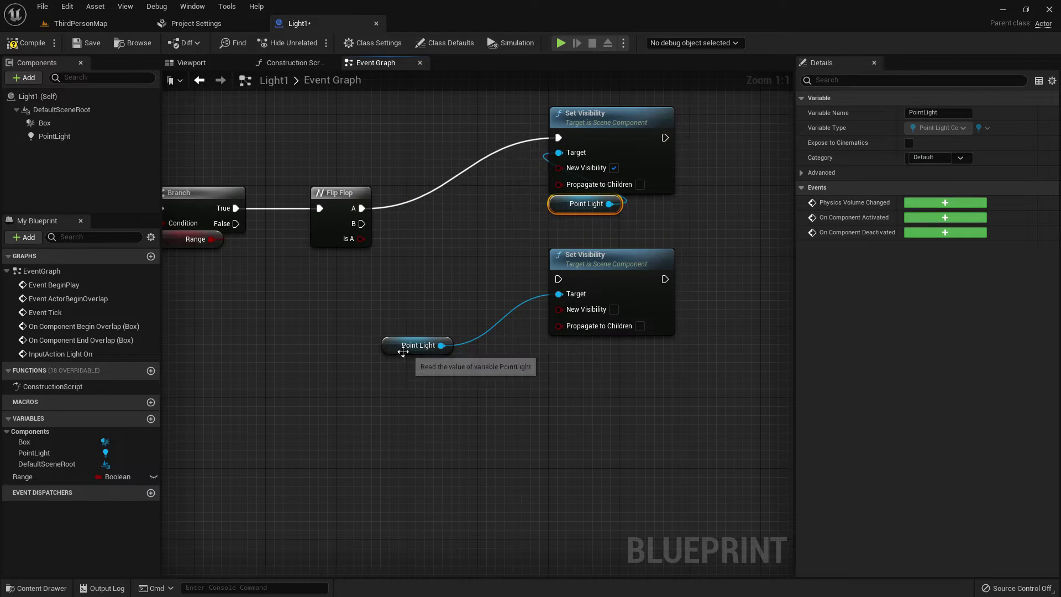
pyautogui.moveTo(407, 350); pyautogui.dragTo(574, 344)
pyautogui.moveTo(362, 224); pyautogui.dragTo(558, 279)
# - Arrange the two Set Visibility and Point Light pairs in a compact stack, with the upper one level with Flip Flop output A
pyautogui.moveTo(583, 267); pyautogui.dragTo(476, 299, button='right')
pyautogui.moveTo(608, 257); pyautogui.dragTo(467, 164)
pyautogui.moveTo(501, 152); pyautogui.dragTo(509, 178)
pyautogui.moveTo(647, 459); pyautogui.dragTo(474, 190)
pyautogui.moveTo(490, 184); pyautogui.dragTo(491, 228)
pyautogui.moveTo(658, 319); pyautogui.dragTo(464, 222)
pyautogui.press('Left')
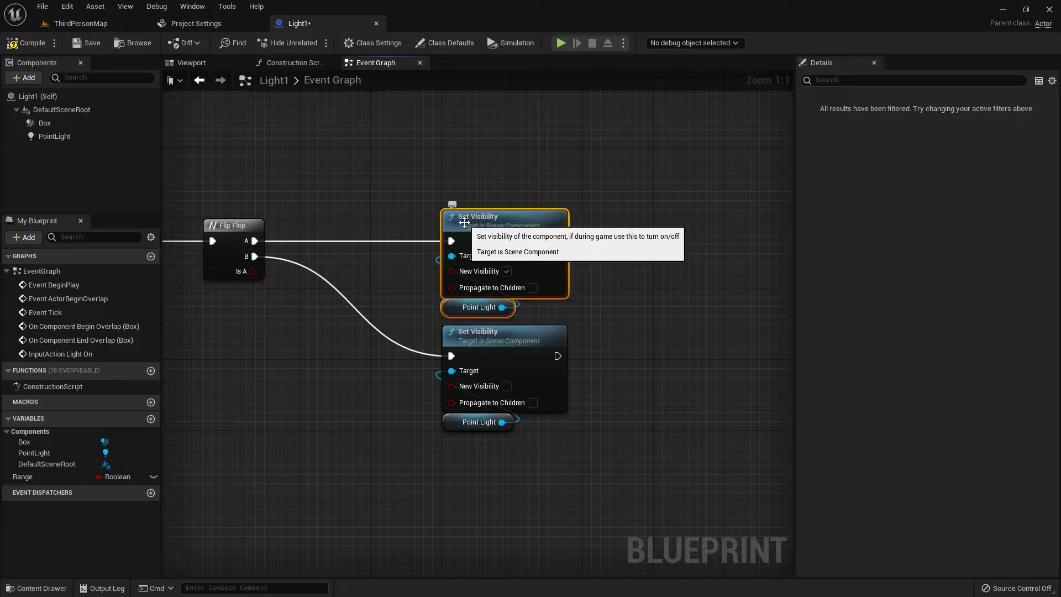
pyautogui.moveTo(649, 284); pyautogui.dragTo(687, 259, button='right')
pyautogui.click(434, 281)
pyautogui.moveTo(434, 281); pyautogui.dragTo(479, 269, button='right')
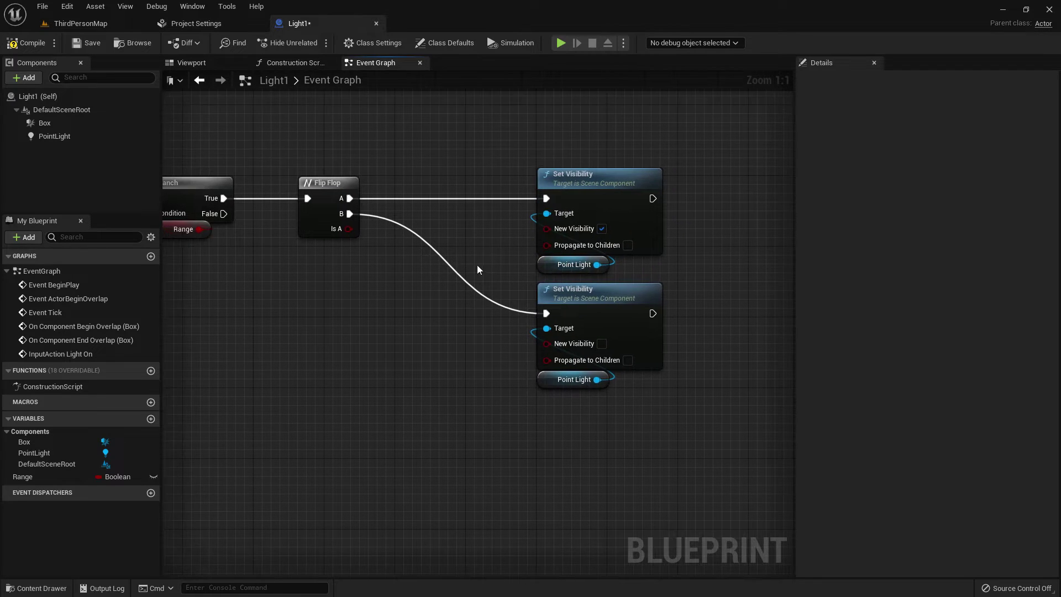
pyautogui.moveTo(399, 271); pyautogui.dragTo(523, 276, button='right')
# - Add a Get Player Controller node between the two SET Range nodes
pyautogui.scroll(-1, 523, 277)
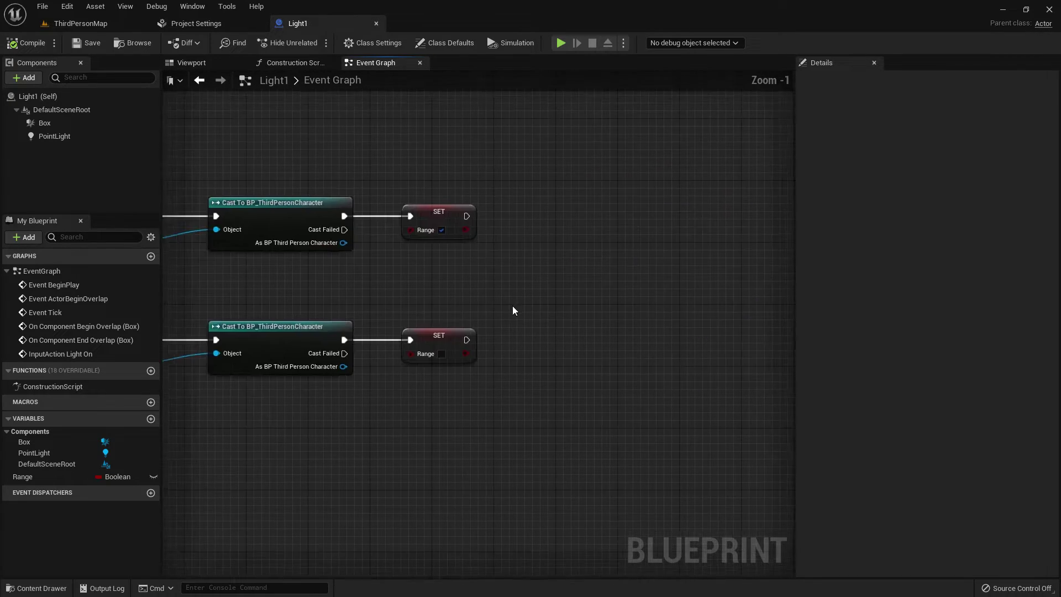
pyautogui.scroll(1, 512, 306)
pyautogui.moveTo(444, 294); pyautogui.dragTo(446, 293, button='right')
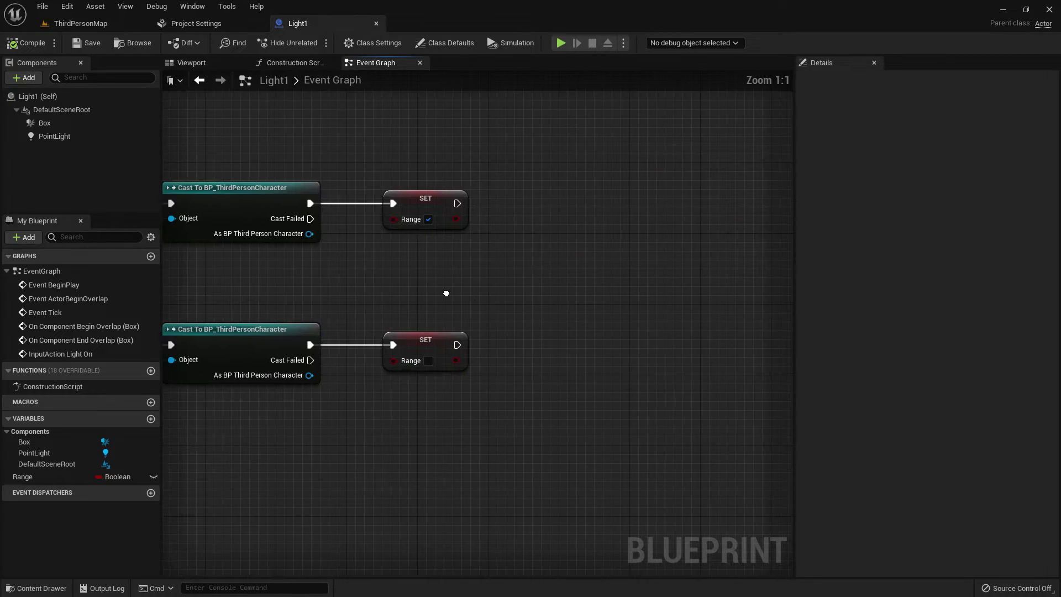
pyautogui.rightClick(447, 293)
pyautogui.write('get player cont')
pyautogui.press('Return')
pyautogui.moveTo(497, 297); pyautogui.dragTo(390, 253)
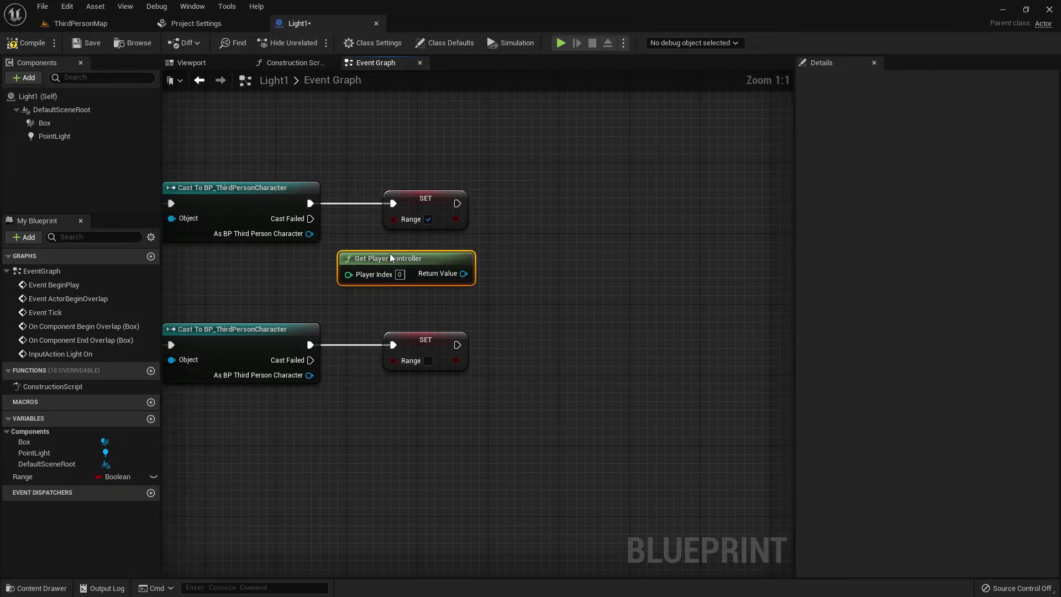
# - Add an Enable Input node fed by the player controller, wire it after the true SET Range node and align it
pyautogui.moveTo(479, 289); pyautogui.dragTo(413, 333, button='right')
pyautogui.moveTo(396, 318); pyautogui.dragTo(486, 253)
pyautogui.write('enable in')
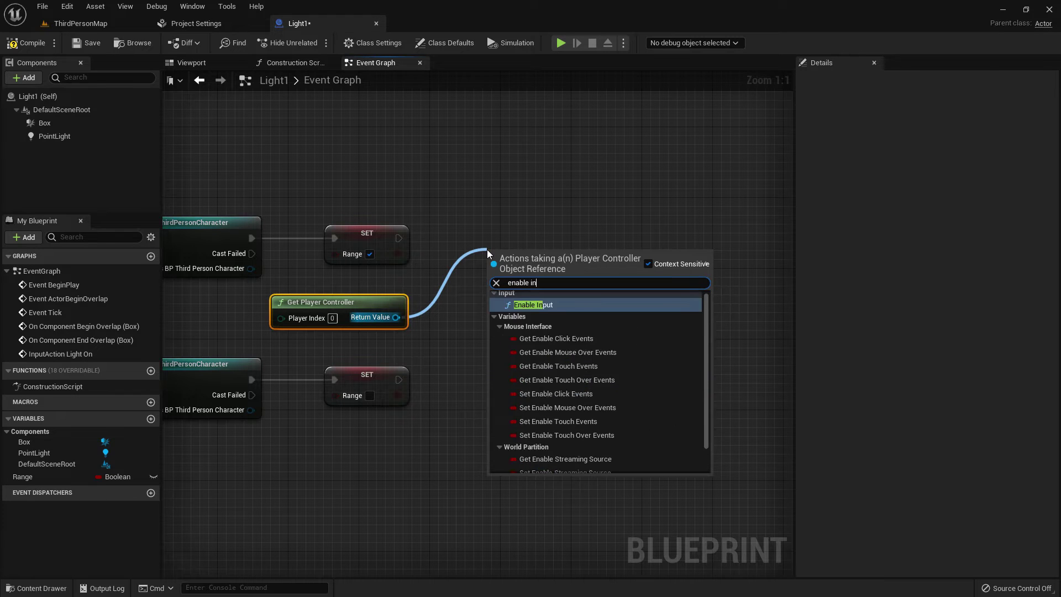
pyautogui.press('Return')
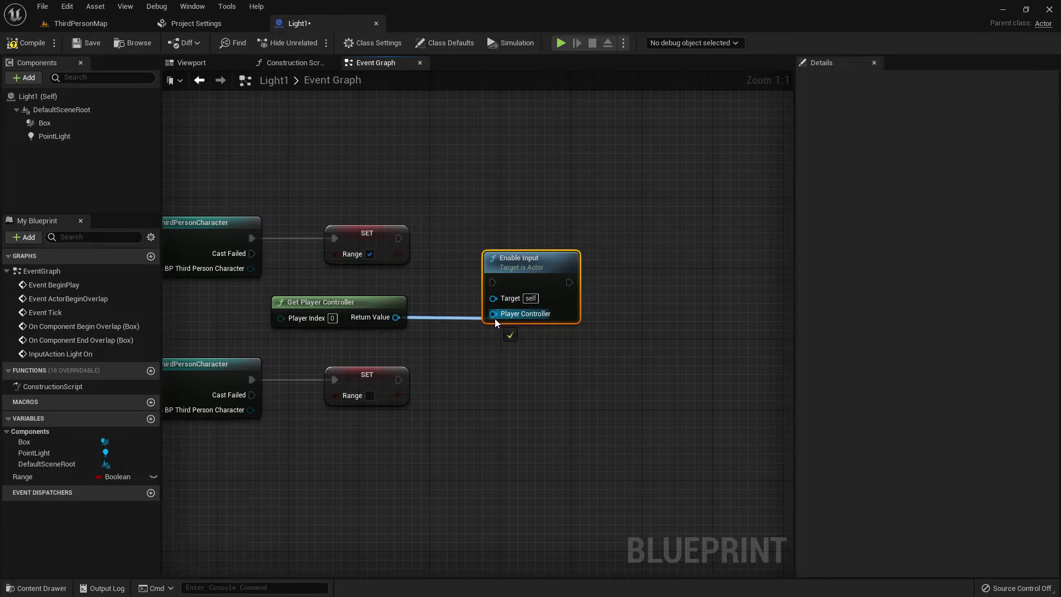
pyautogui.moveTo(500, 290); pyautogui.dragTo(500, 247)
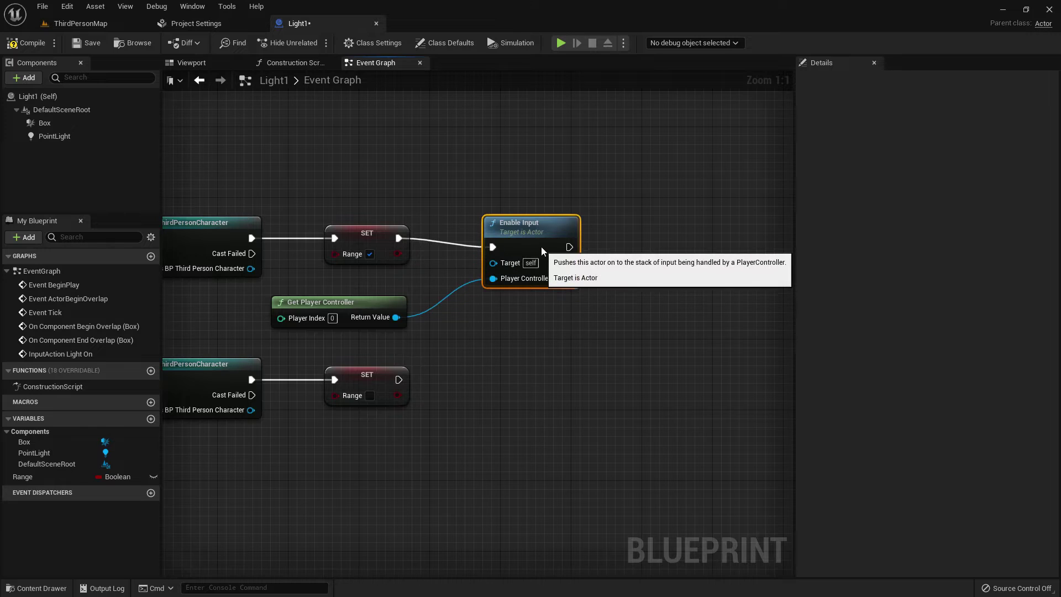
pyautogui.moveTo(548, 321); pyautogui.dragTo(514, 278, button='right')
pyautogui.moveTo(528, 293); pyautogui.dragTo(348, 227)
pyautogui.moveTo(527, 270); pyautogui.dragTo(488, 228)
# - Add a Disable Input node fed by the player controller, wire it after the false SET Range node and save the blueprint
pyautogui.moveTo(362, 275); pyautogui.dragTo(457, 335)
pyautogui.write('disable')
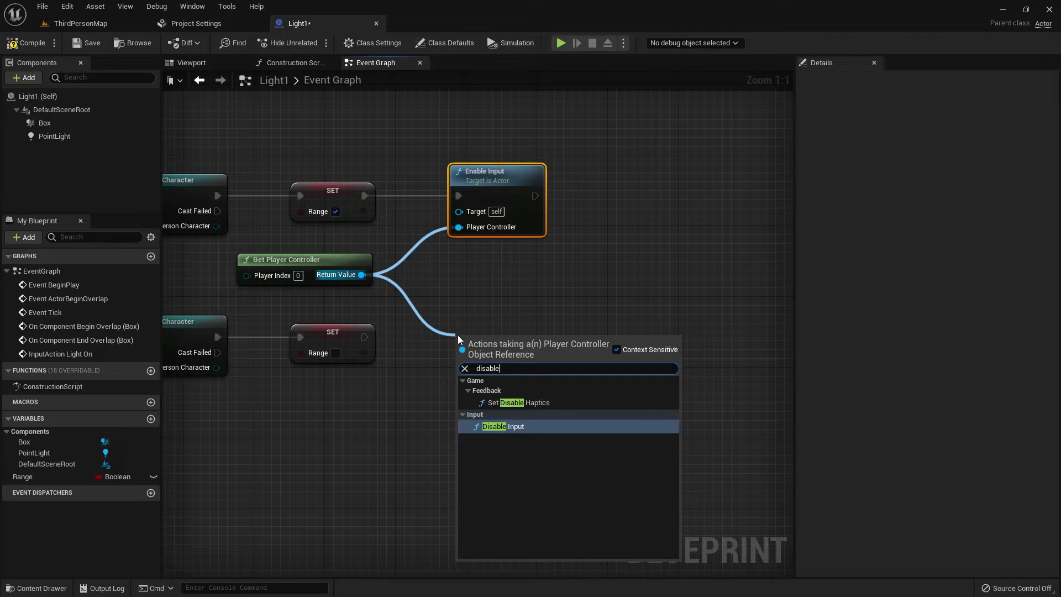
pyautogui.press('Return')
pyautogui.keyDown('ctrl'); pyautogui.moveTo(464, 378); pyautogui.dragTo(469, 395); pyautogui.keyUp('ctrl')
pyautogui.moveTo(364, 337); pyautogui.dragTo(486, 336)
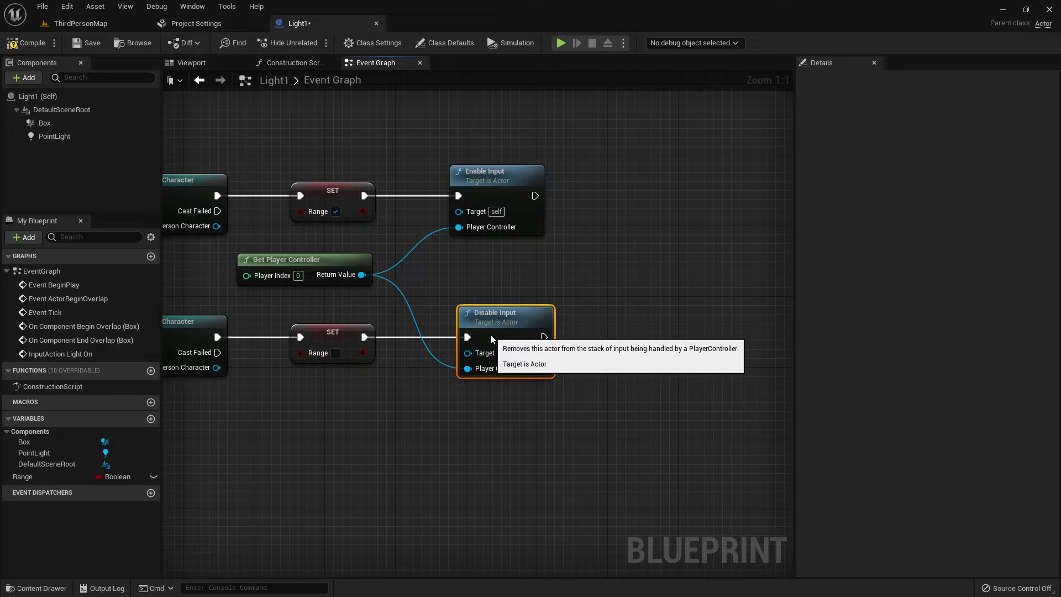
pyautogui.click(84, 42)
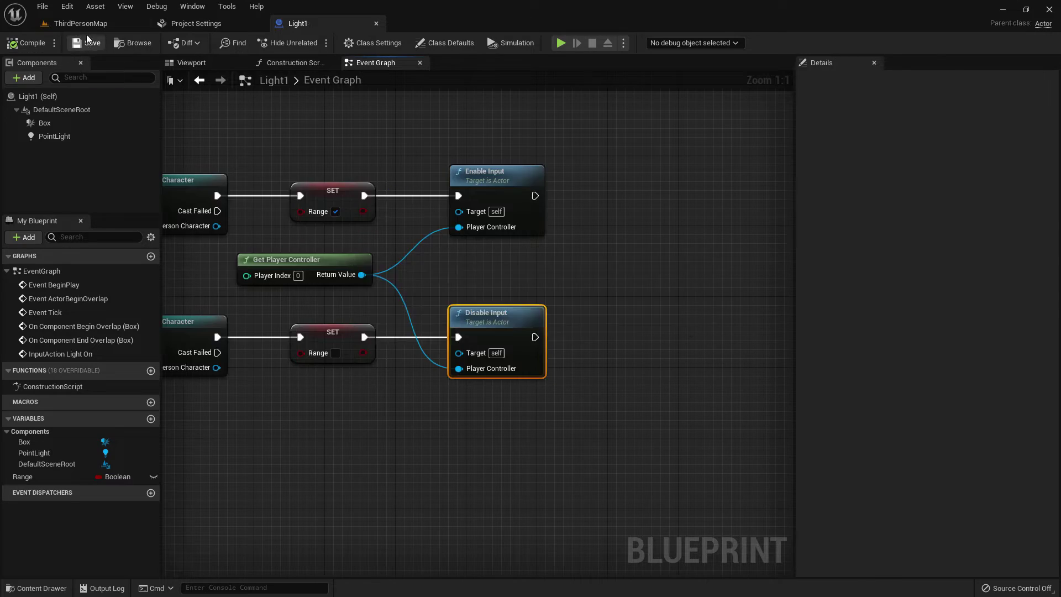
# - Play-test ThirdPersonMap full screen, walking the character in and out of the light's trigger box while toggling the light
pyautogui.click(80, 23)
pyautogui.press('F11')
pyautogui.hotkey('alt', 'p')
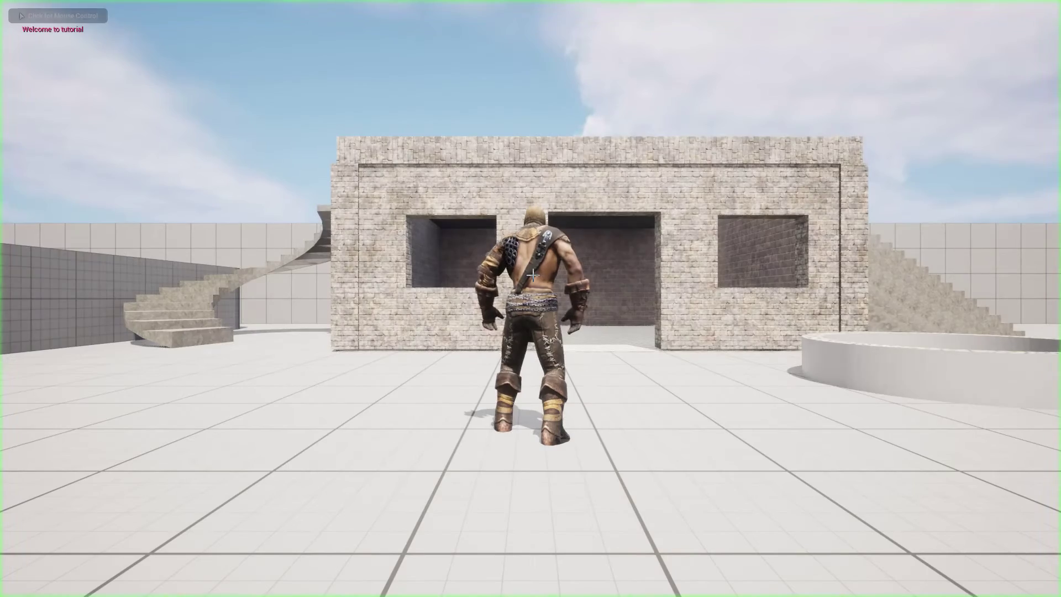
pyautogui.press('w')
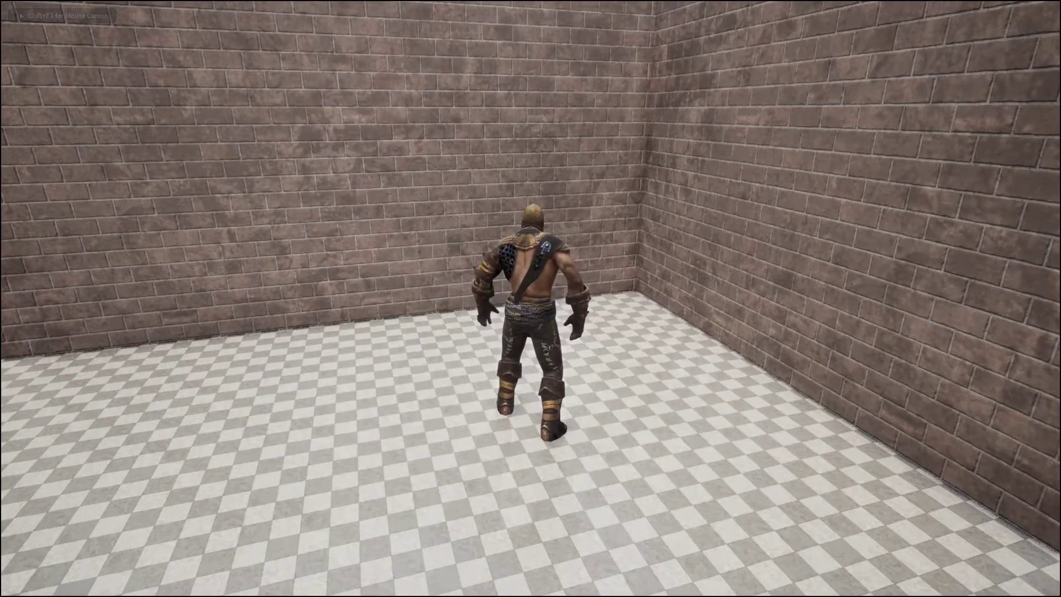
pyautogui.press('s')
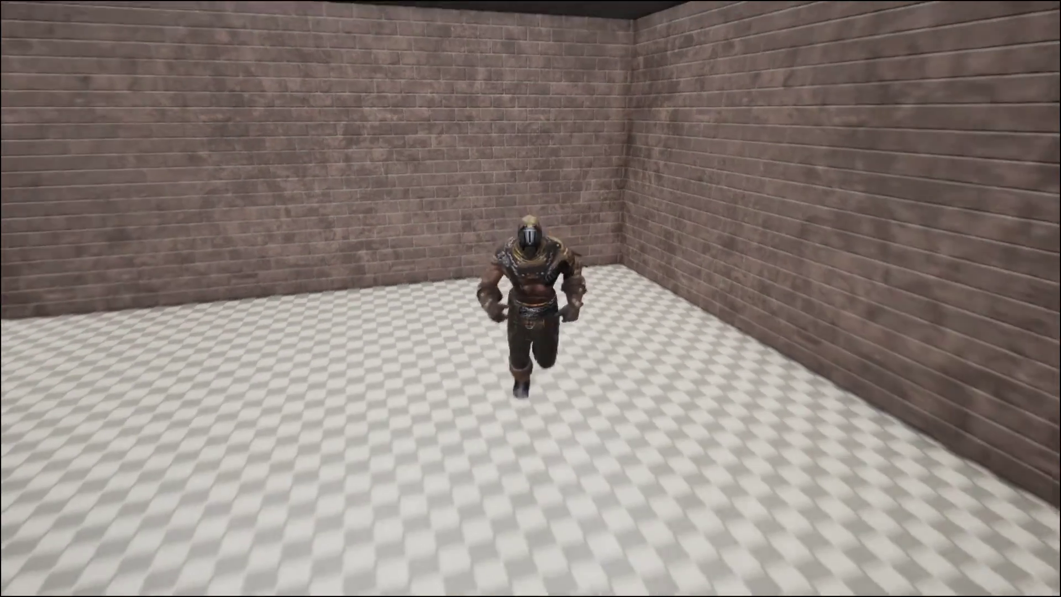
pyautogui.press('w')
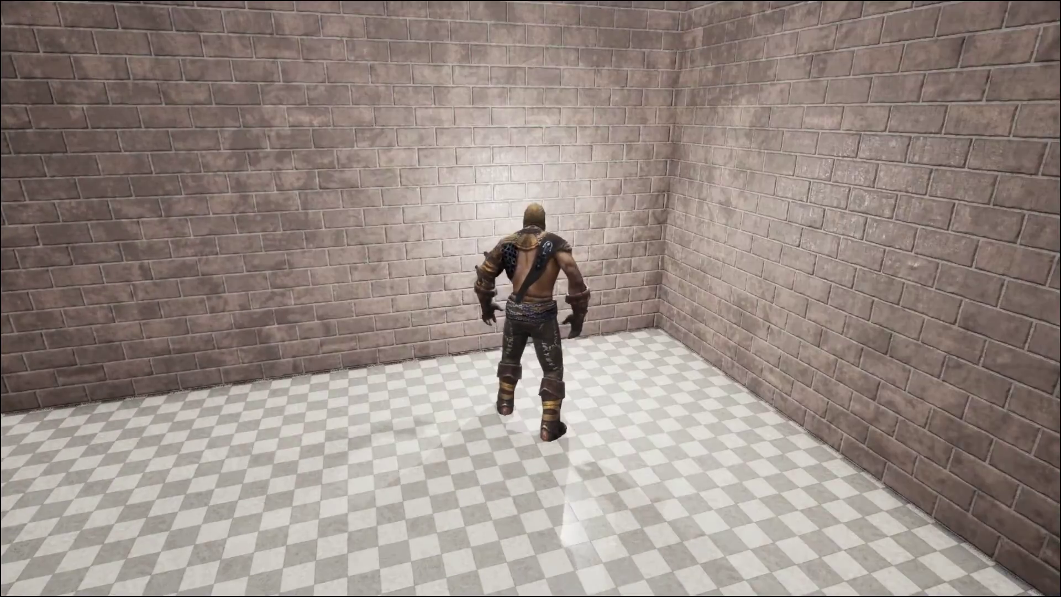
pyautogui.press('s')
pyautogui.press('w')
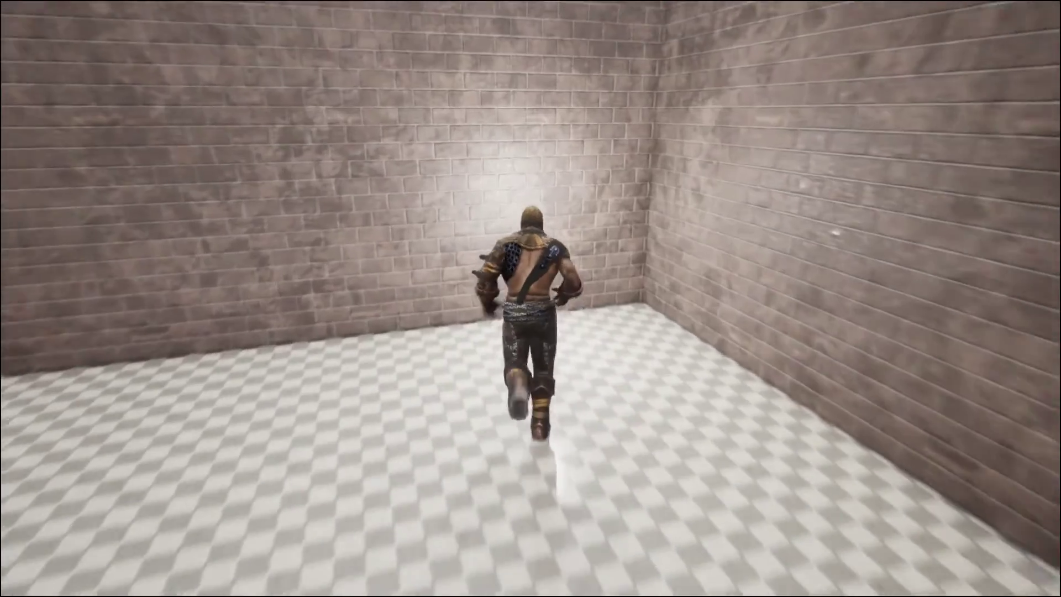
pyautogui.press('s')
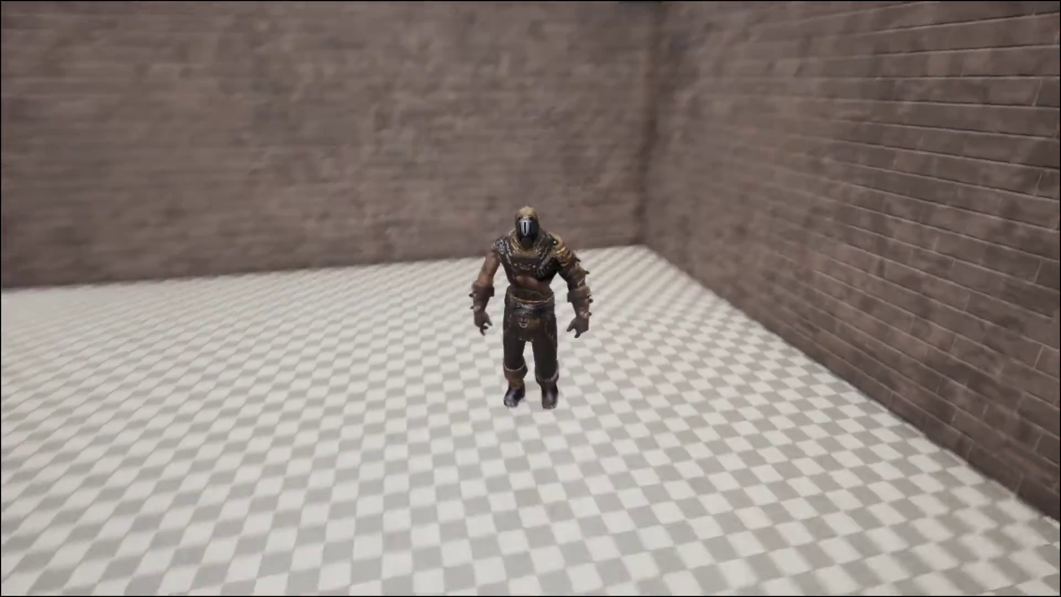
pyautogui.press('Escape')
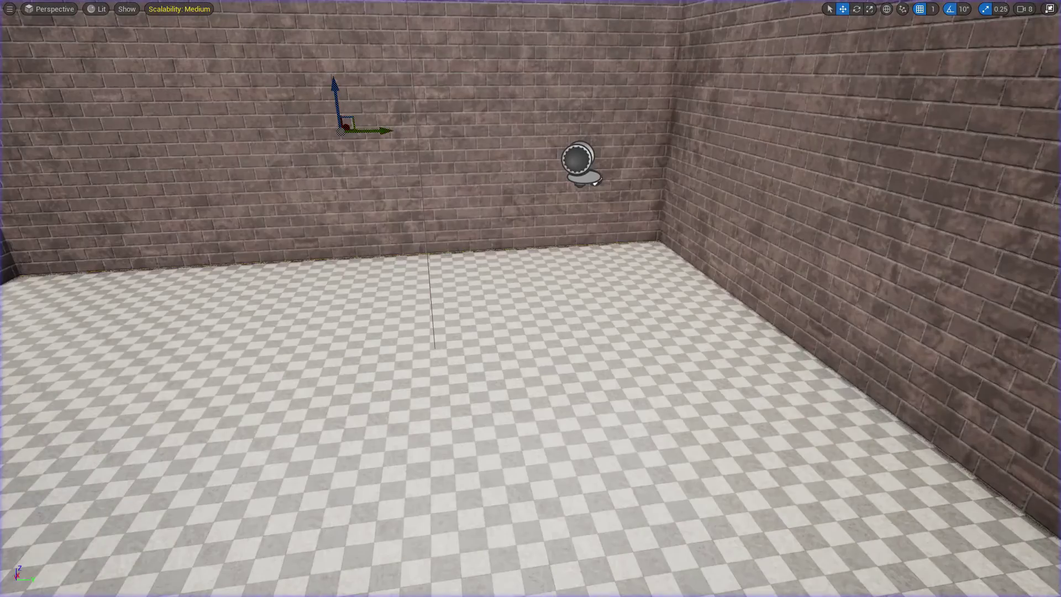
pyautogui.press('F11')
# - In Light1's event graph, add a Set Light Color node targeting Point Light, wired after and aligned with the true Set Visibility node
pyautogui.click(317, 22)
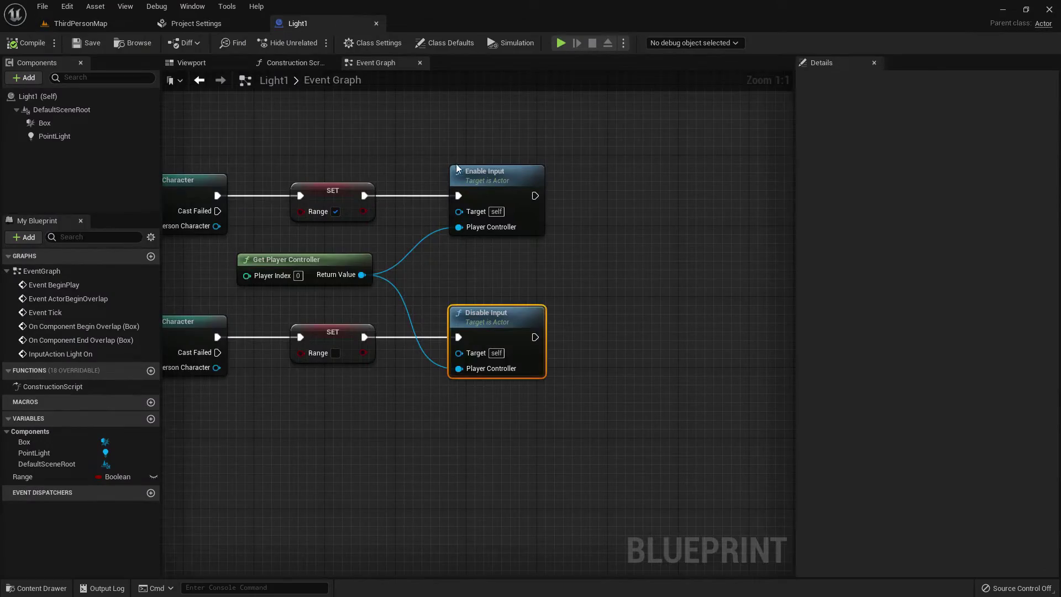
pyautogui.scroll(-5, 475, 237)
pyautogui.moveTo(534, 337); pyautogui.dragTo(459, 237, button='right')
pyautogui.scroll(4, 459, 239)
pyautogui.scroll(1, 442, 356)
pyautogui.moveTo(442, 358); pyautogui.dragTo(439, 271, button='right')
pyautogui.moveTo(357, 397); pyautogui.dragTo(482, 353)
pyautogui.write('set color')
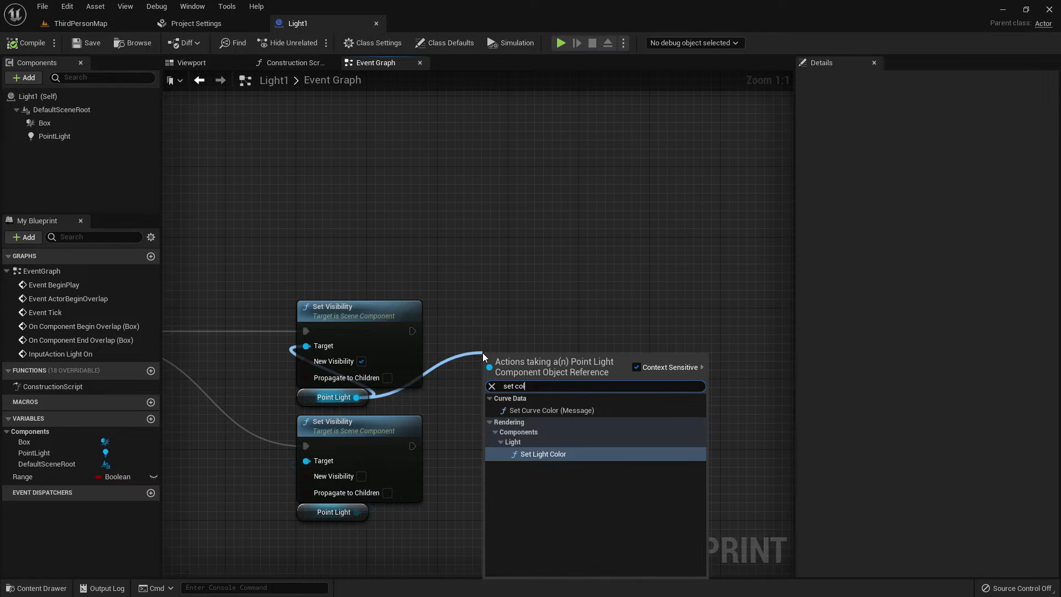
pyautogui.press('Return')
pyautogui.moveTo(511, 368); pyautogui.dragTo(562, 311)
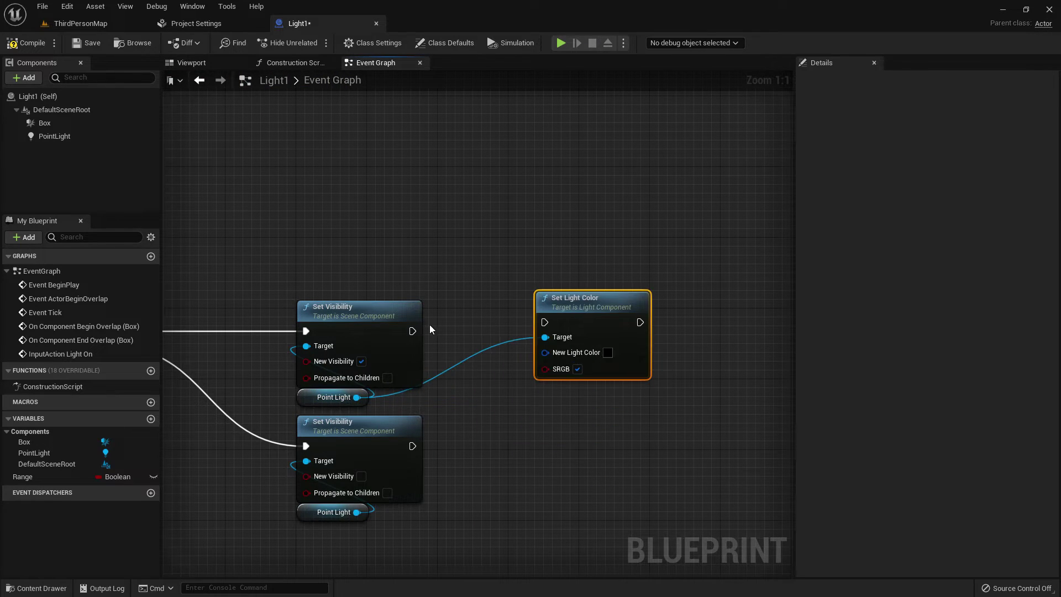
pyautogui.moveTo(411, 331); pyautogui.dragTo(537, 323)
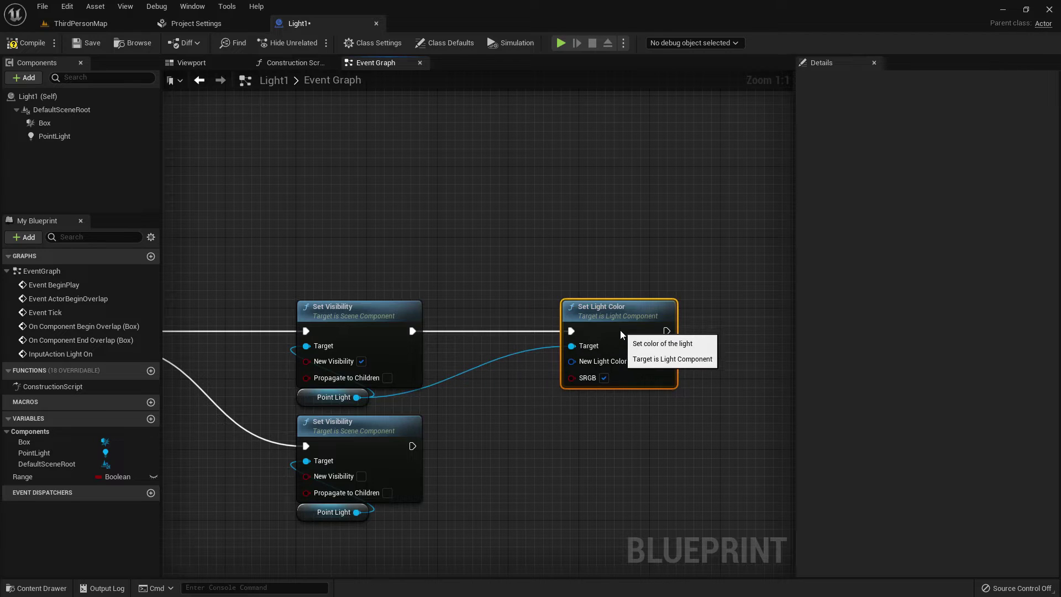
# - Add a Random Unit Vector node, connect it to New Light Color on the Set Light Color node and tidy the node positions
pyautogui.moveTo(452, 396); pyautogui.dragTo(451, 396, button='right')
pyautogui.write('ran dom uni')
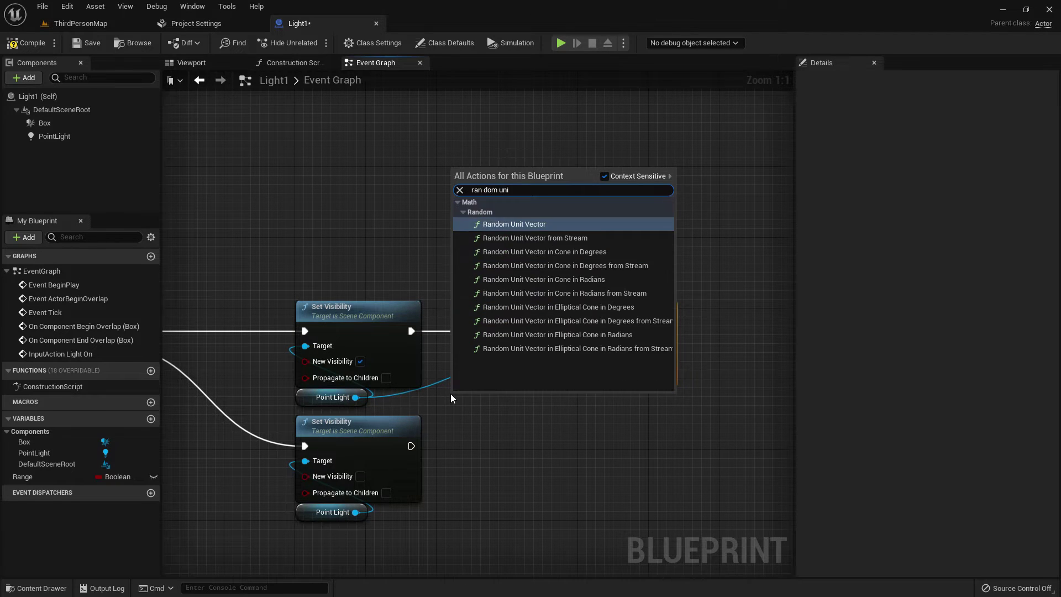
pyautogui.press('Return')
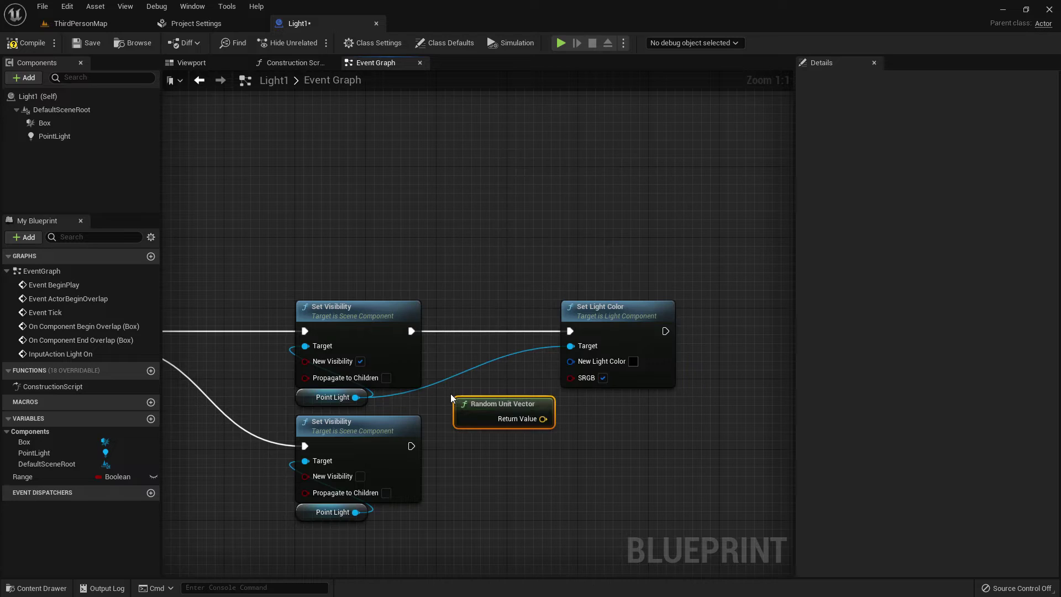
pyautogui.moveTo(521, 411); pyautogui.dragTo(571, 360)
pyautogui.moveTo(635, 338); pyautogui.dragTo(703, 337)
pyautogui.moveTo(528, 355); pyautogui.dragTo(564, 409)
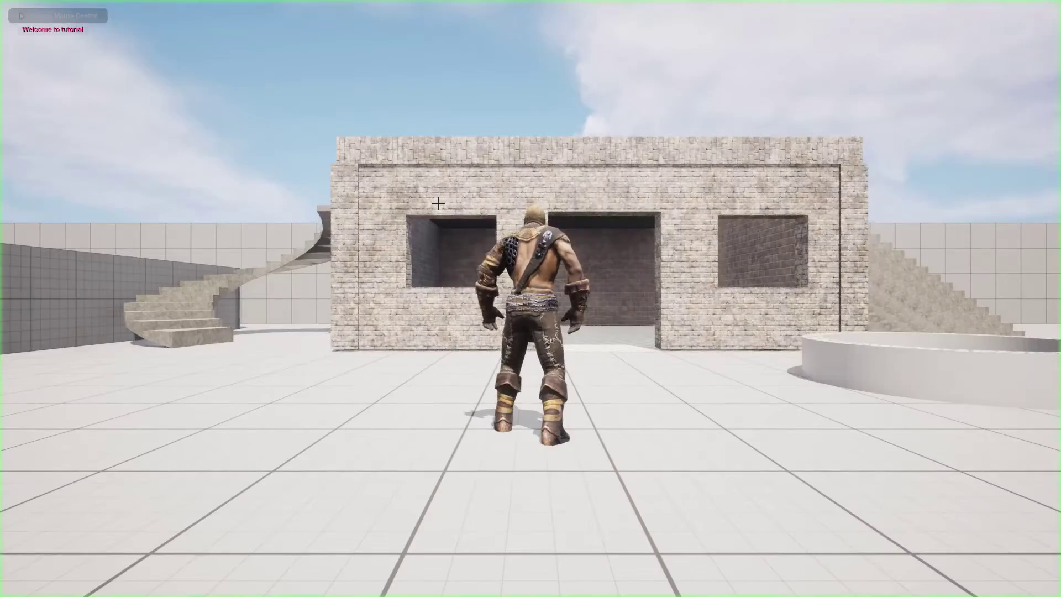
# - Play-test the level again, toggling the light in the brick room to check its random colour inside and outside the trigger box
pyautogui.click(438, 204)
pyautogui.press('w')
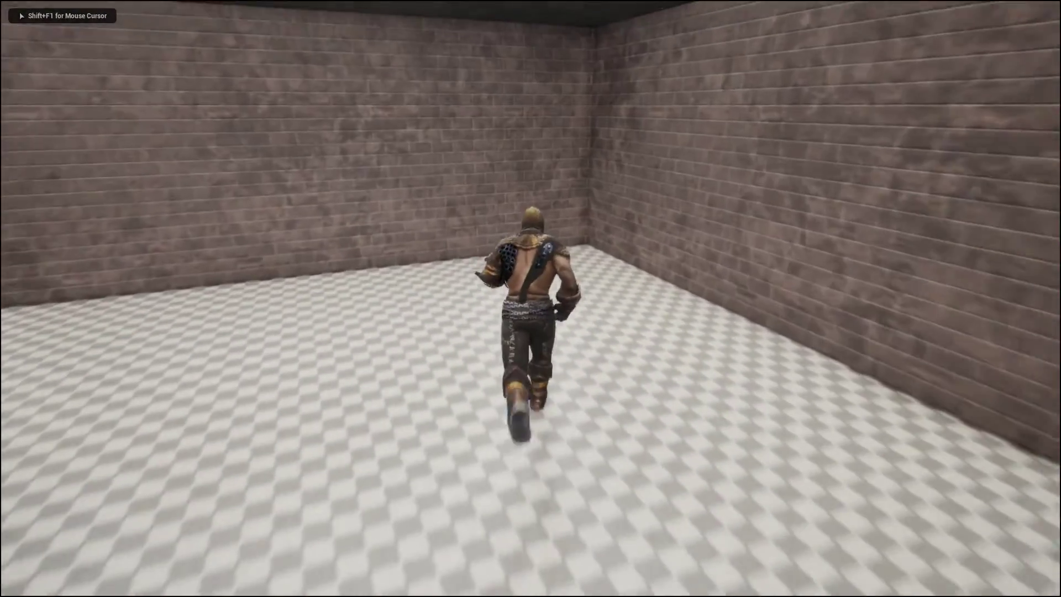
pyautogui.press('e')
pyautogui.press('a')
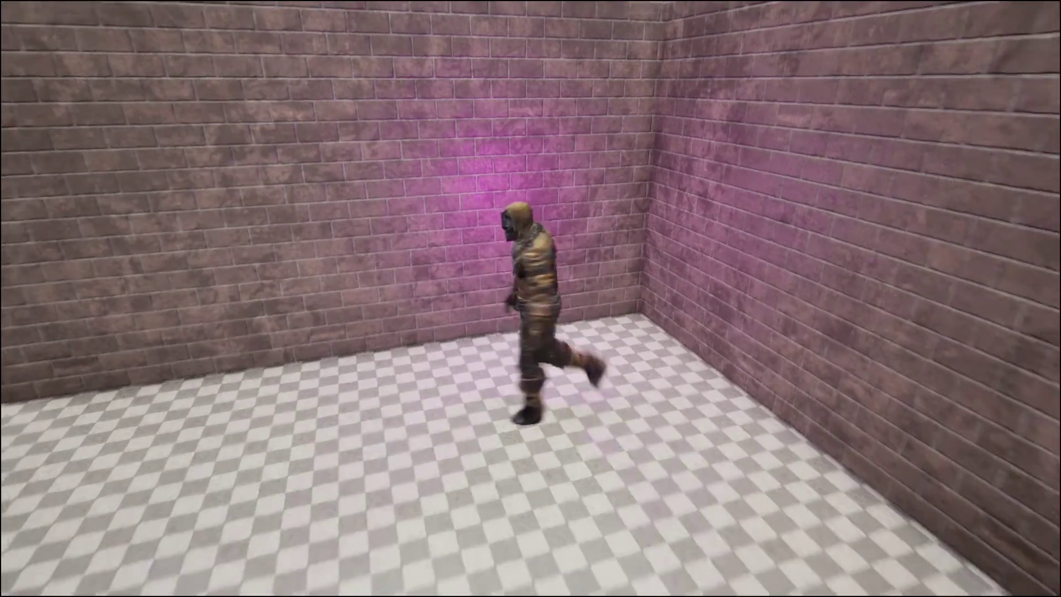
pyautogui.press('s')
pyautogui.press('w')
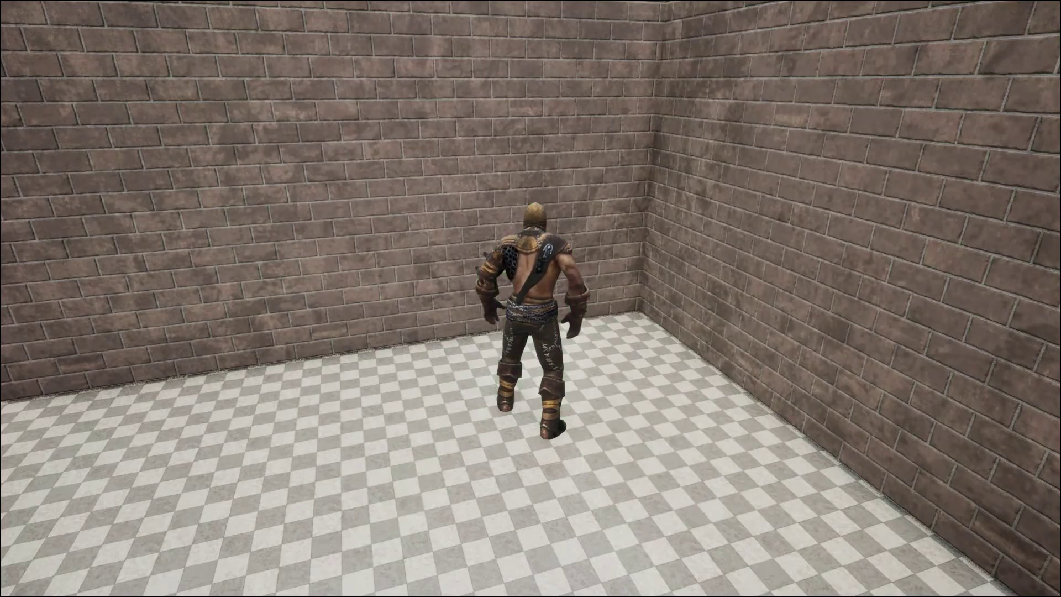
pyautogui.press('a')
pyautogui.press('Escape')
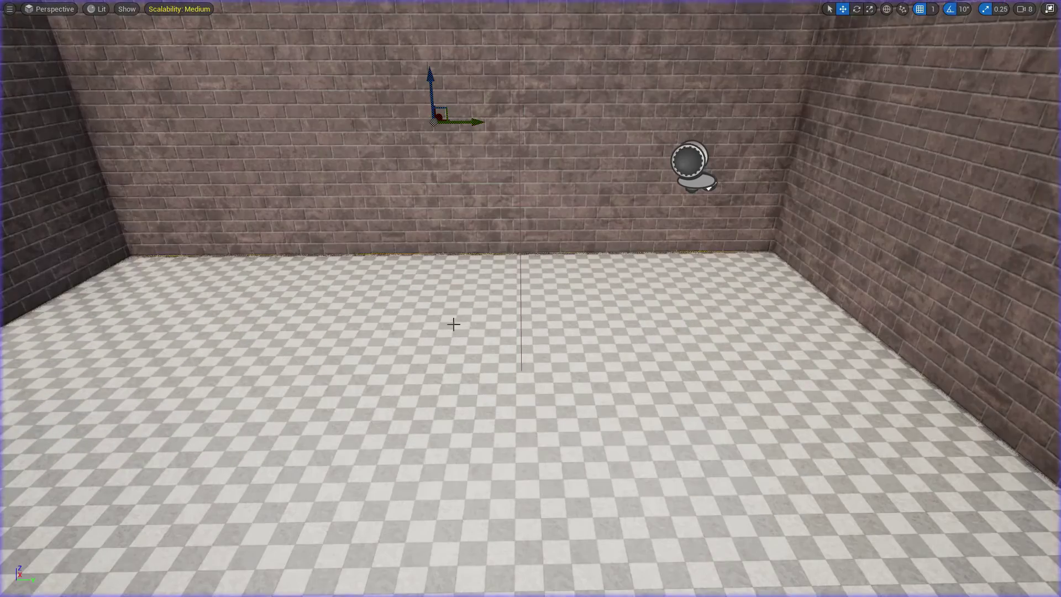
pyautogui.press('F11')
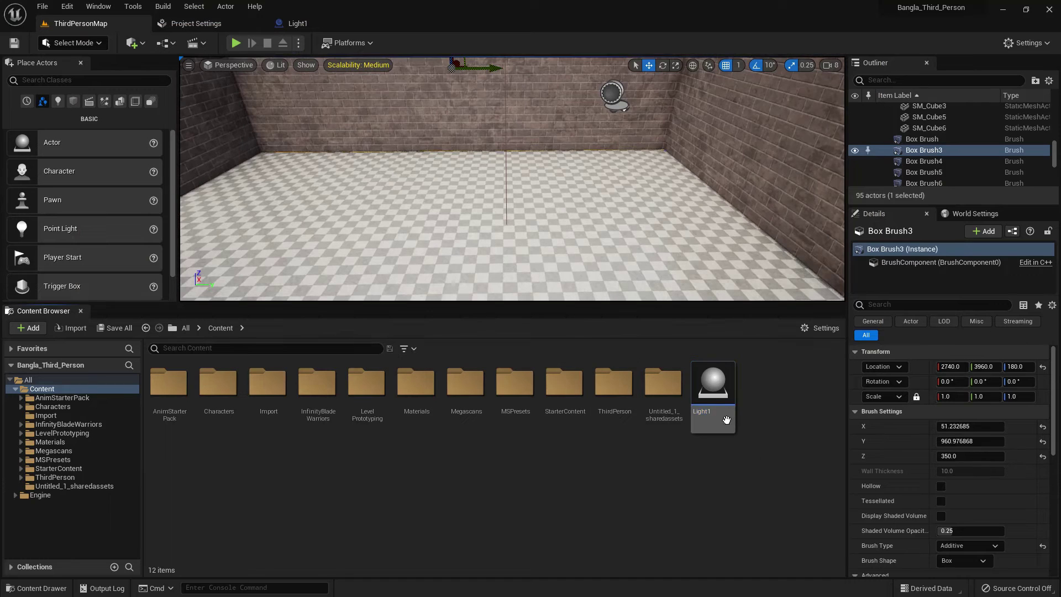
# - Duplicate the Light1 blueprint and create a new material named M_Light in the Content folder
pyautogui.hotkey('ctrl', 'd')
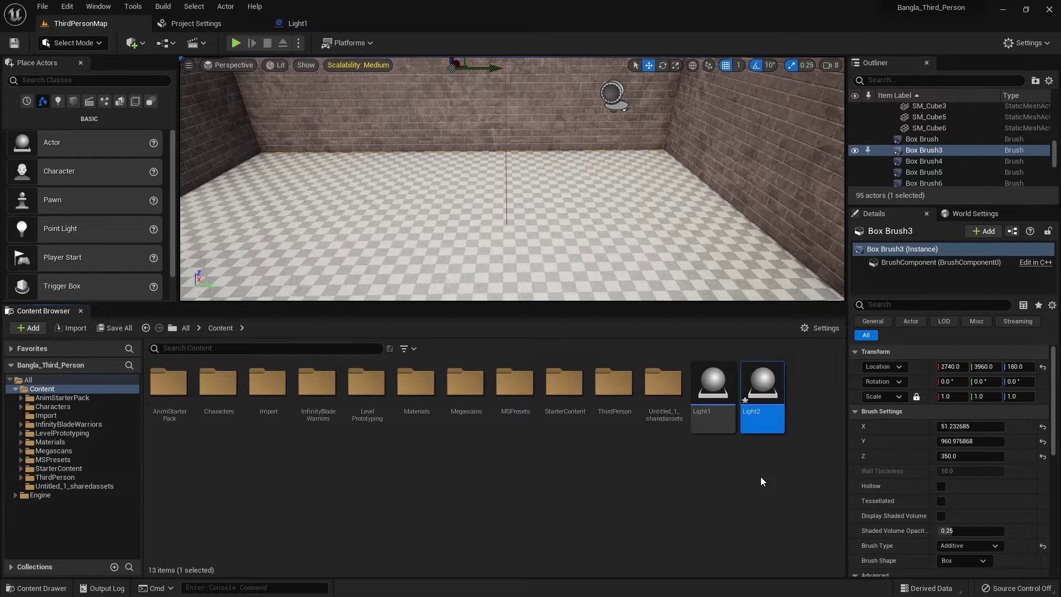
pyautogui.rightClick(669, 490)
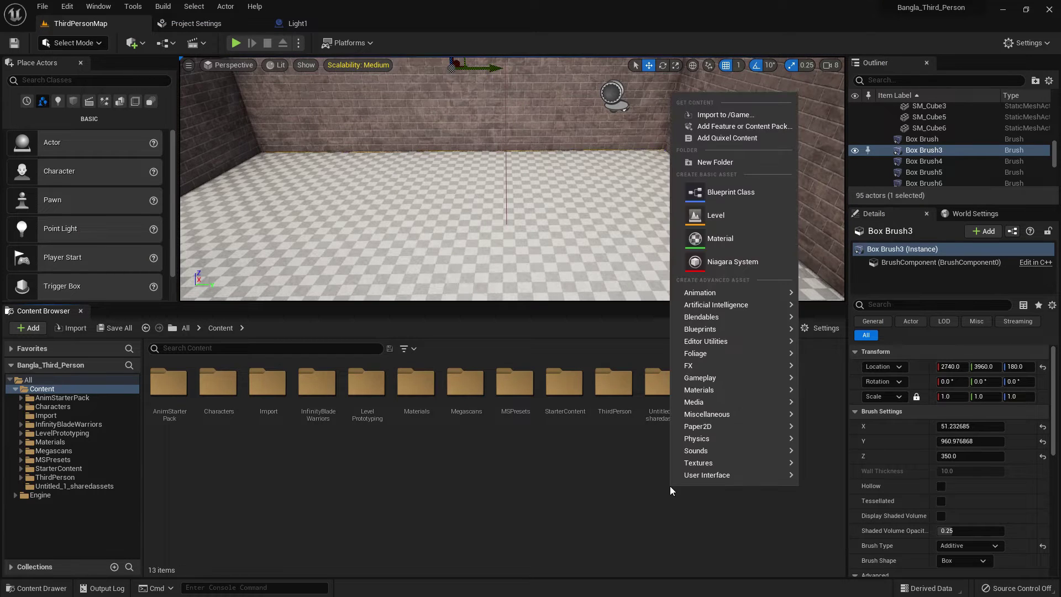
pyautogui.click(726, 237)
pyautogui.write('M_')
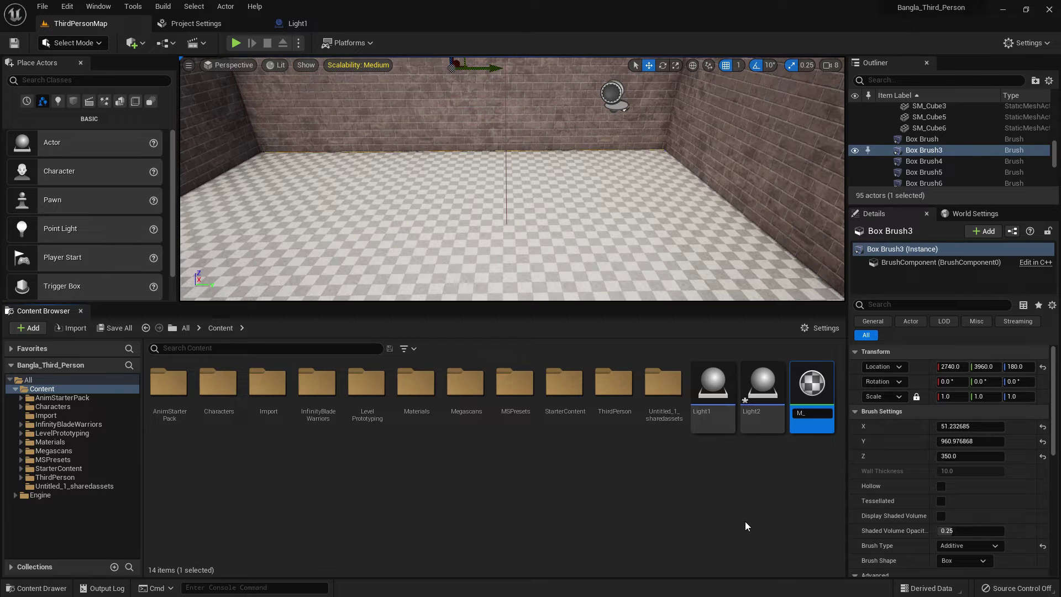
pyautogui.write('Light')
pyautogui.press('Return')
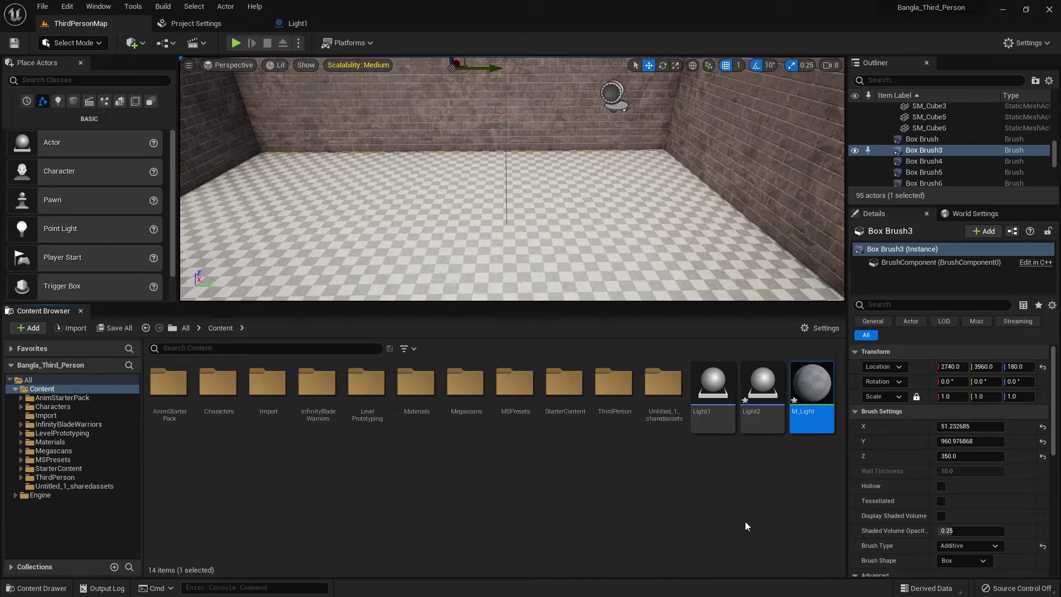
# - Open M_Light, promote Base Color to a parameter and feed that parameter into input A of a new Multiply node
pyautogui.doubleClick(809, 410)
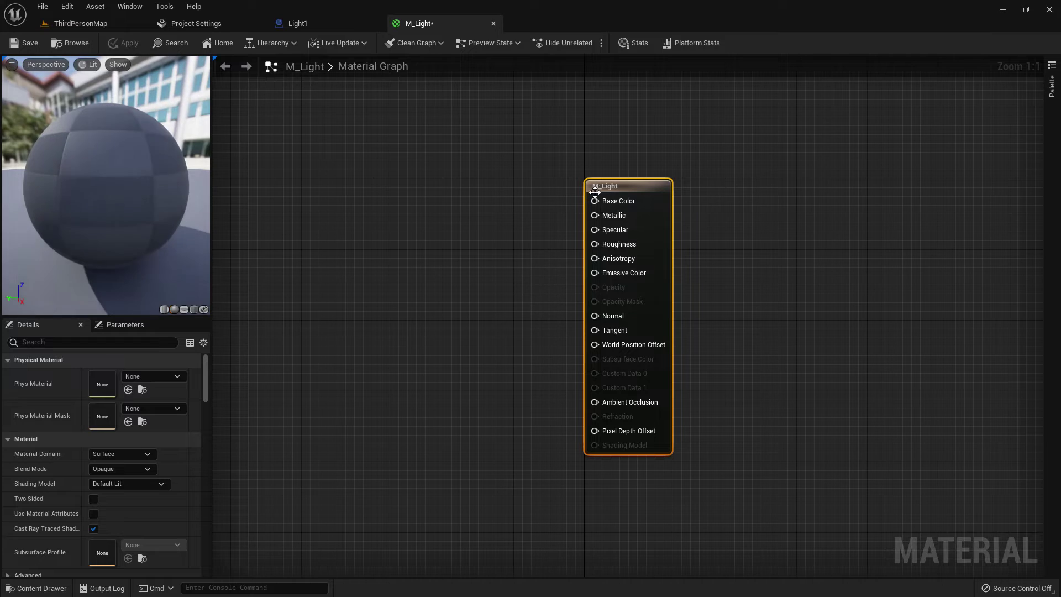
pyautogui.rightClick(596, 202)
pyautogui.click(623, 214)
pyautogui.moveTo(562, 227); pyautogui.dragTo(579, 277)
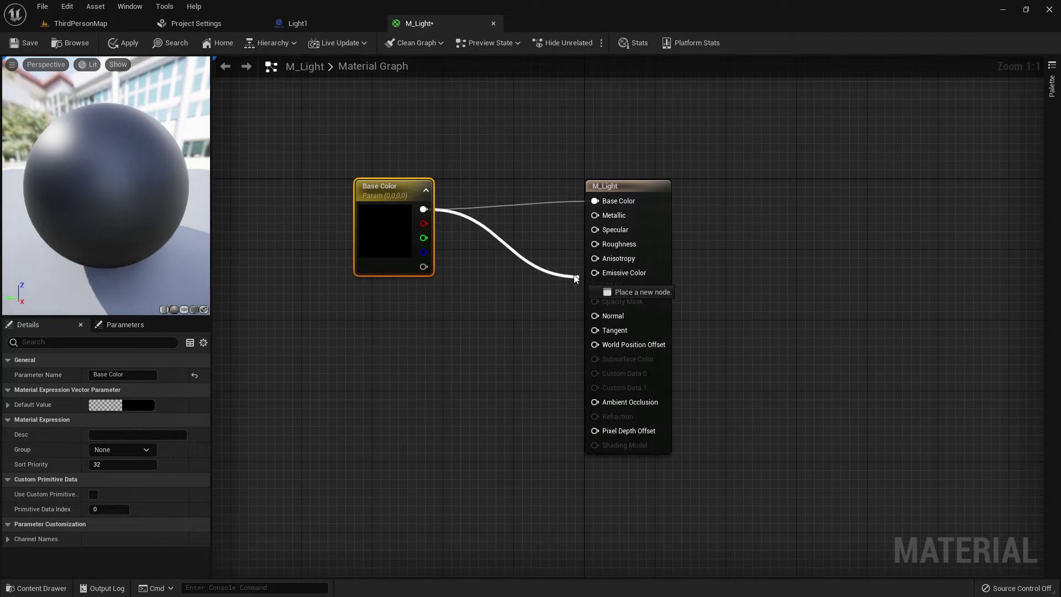
pyautogui.click(489, 330)
pyautogui.click(490, 324)
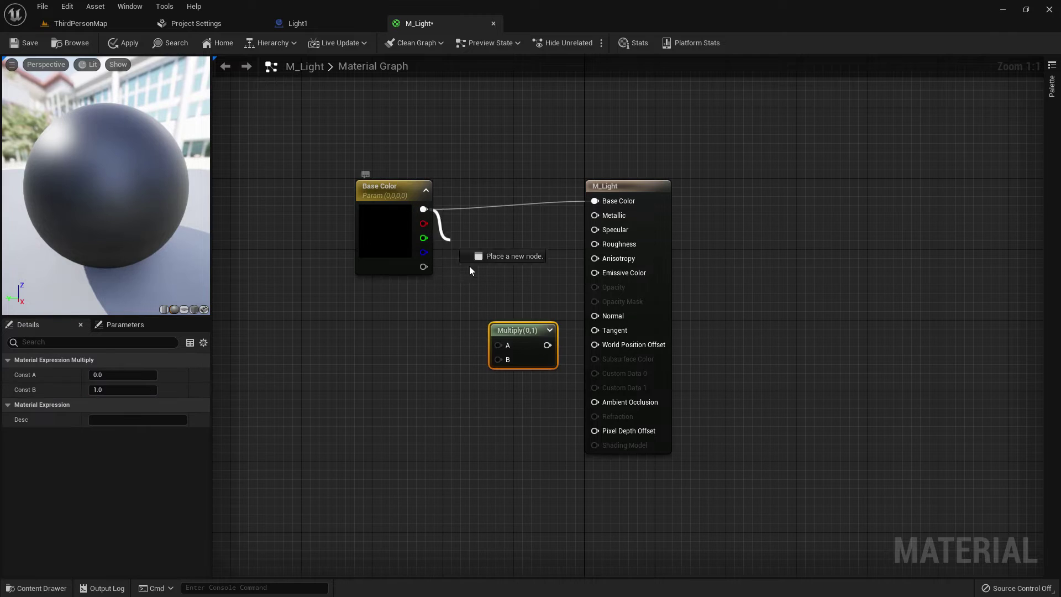
pyautogui.moveTo(397, 244); pyautogui.dragTo(353, 307)
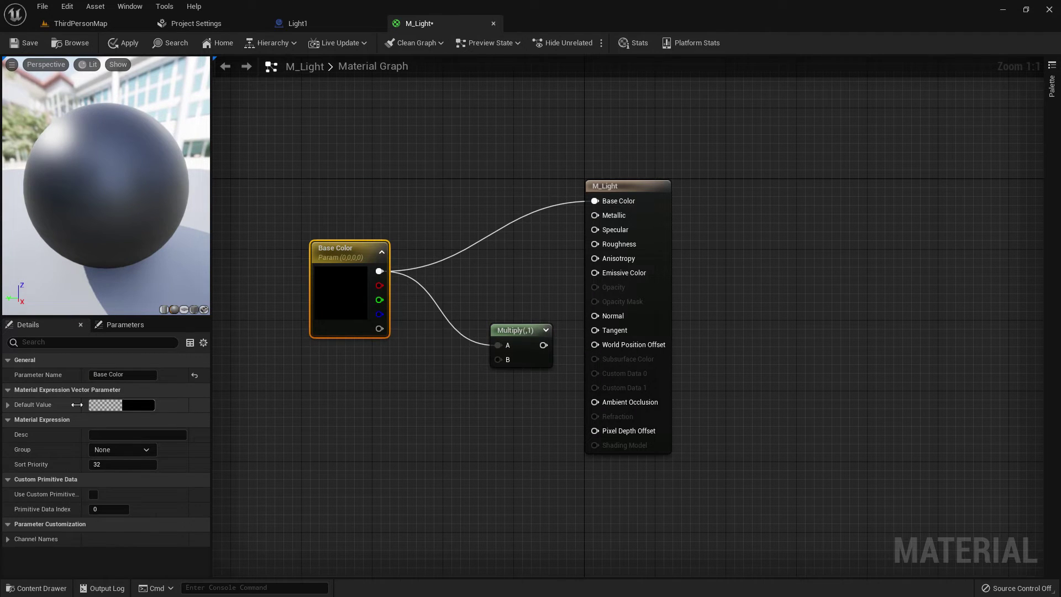
# - Set the Base Color parameter's default R, G and B values to 1 for white
pyautogui.click(7, 405)
pyautogui.click(112, 420)
pyautogui.write('1')
pyautogui.press('Return')
pyautogui.click(109, 431)
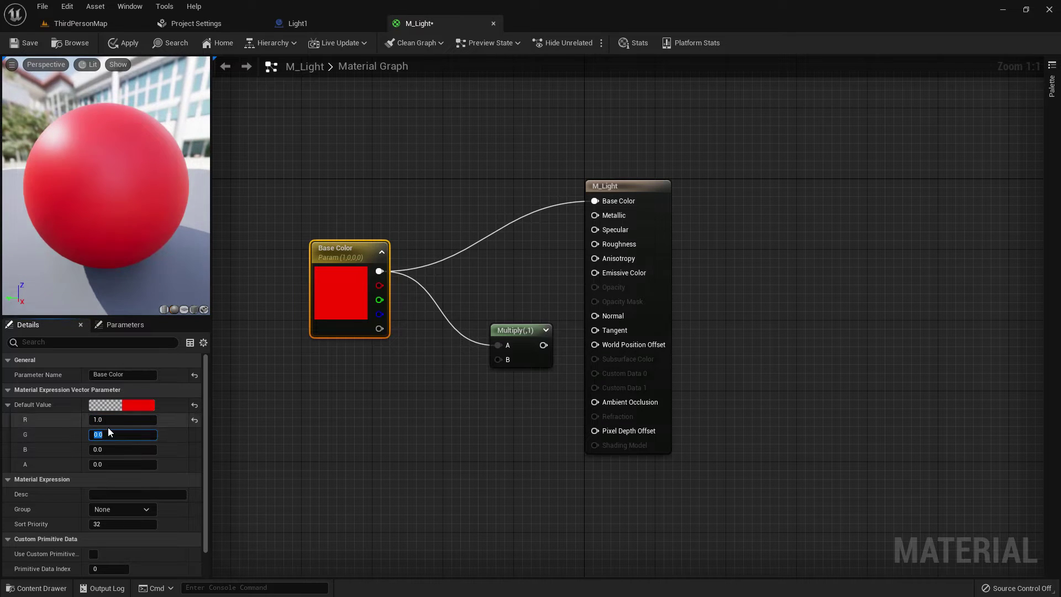
pyautogui.write('1')
pyautogui.press('Return')
pyautogui.click(98, 450)
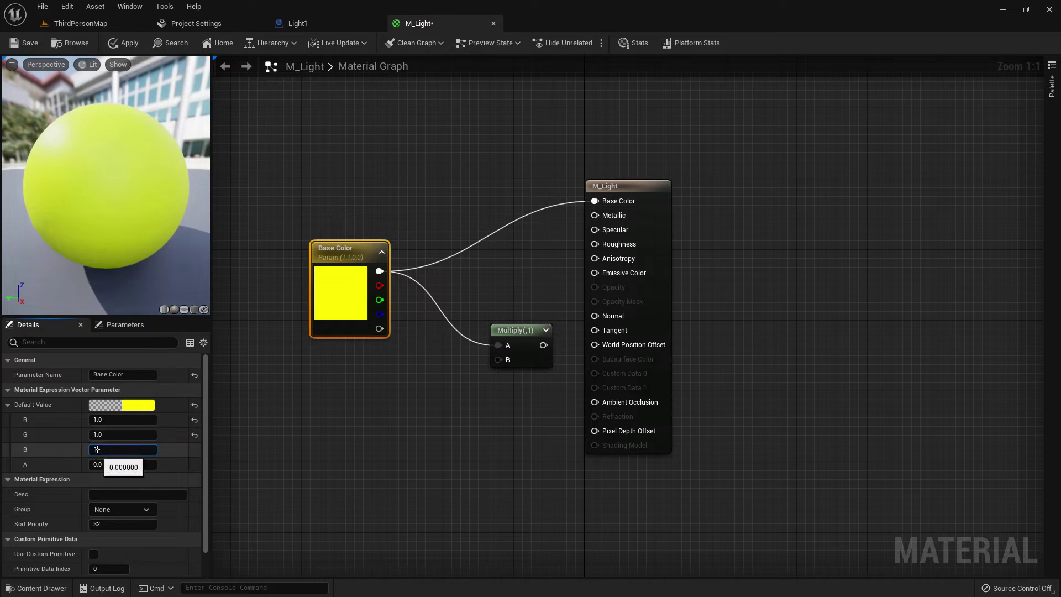
pyautogui.write('1')
pyautogui.press('Return')
# - Feed a scalar parameter named Scale into Multiply's B input, route Multiply to Emissive Color with Base Color disconnected, and apply the material
pyautogui.moveTo(527, 337); pyautogui.dragTo(498, 300)
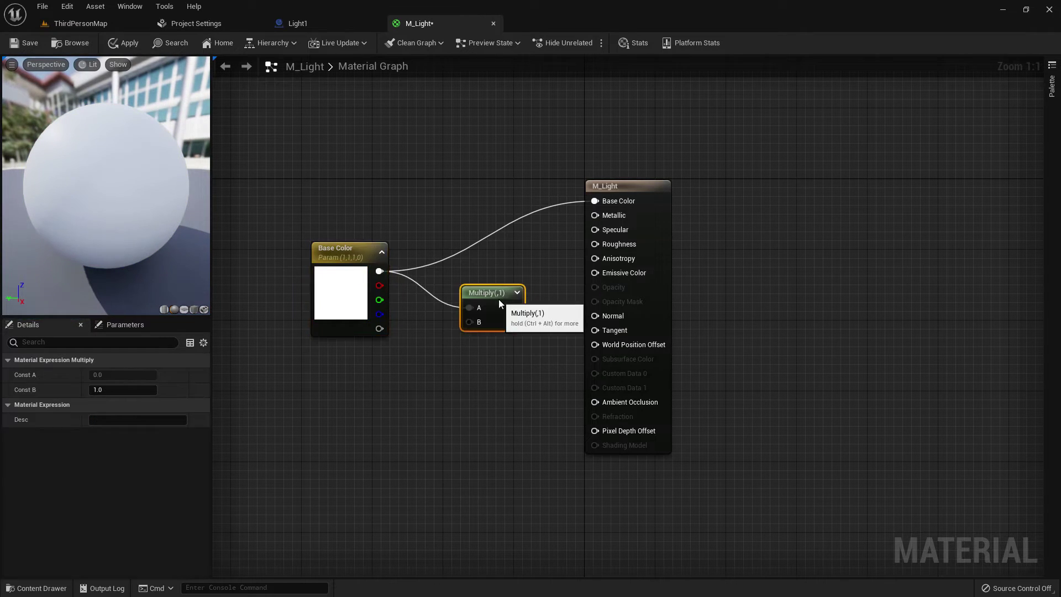
pyautogui.click(323, 400)
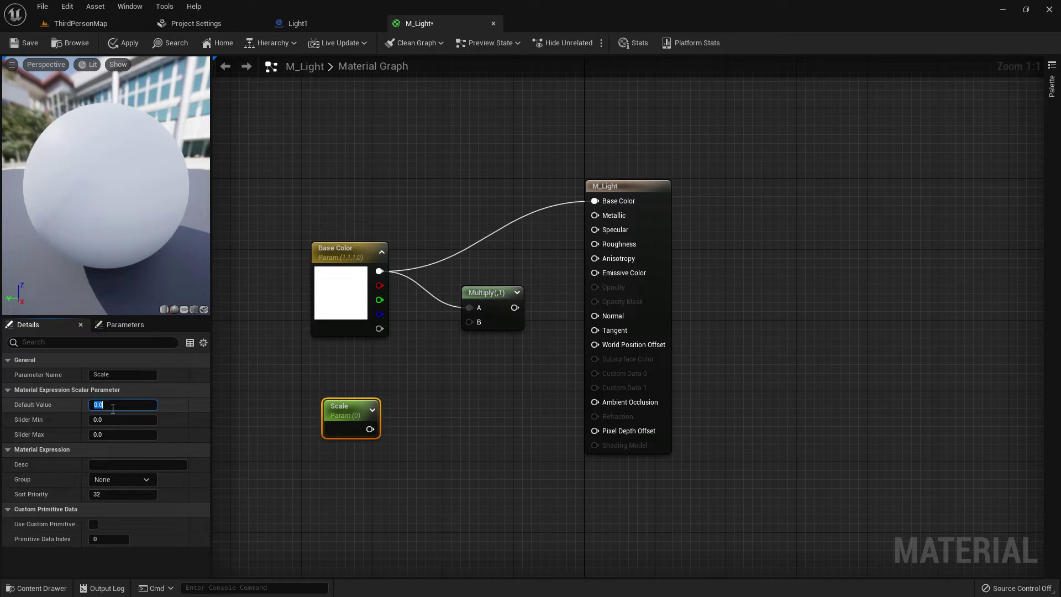
pyautogui.moveTo(353, 415); pyautogui.dragTo(594, 273)
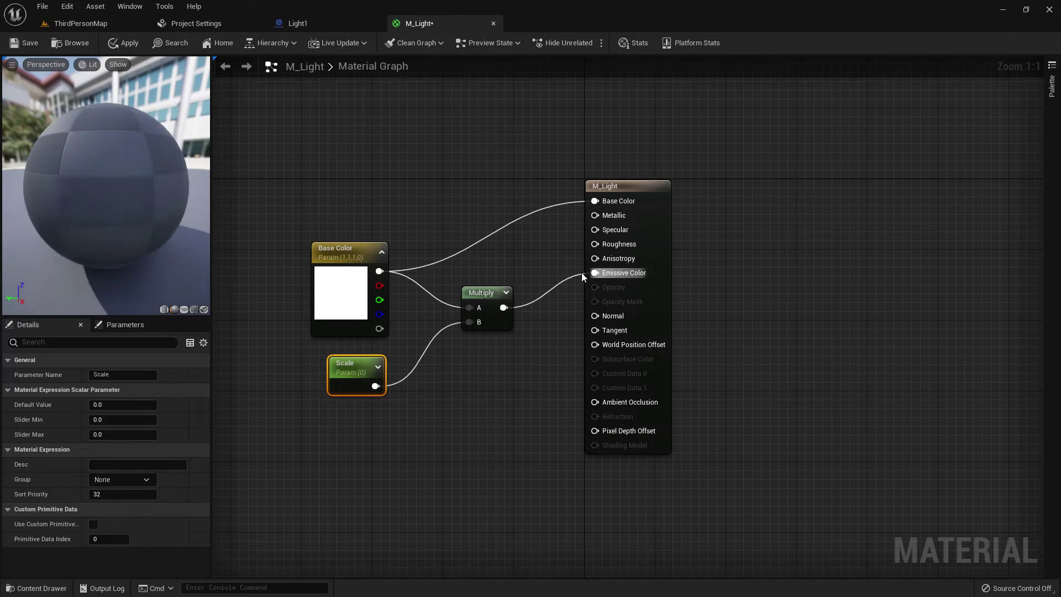
pyautogui.keyDown('alt'); pyautogui.click(595, 200); pyautogui.keyUp('alt')
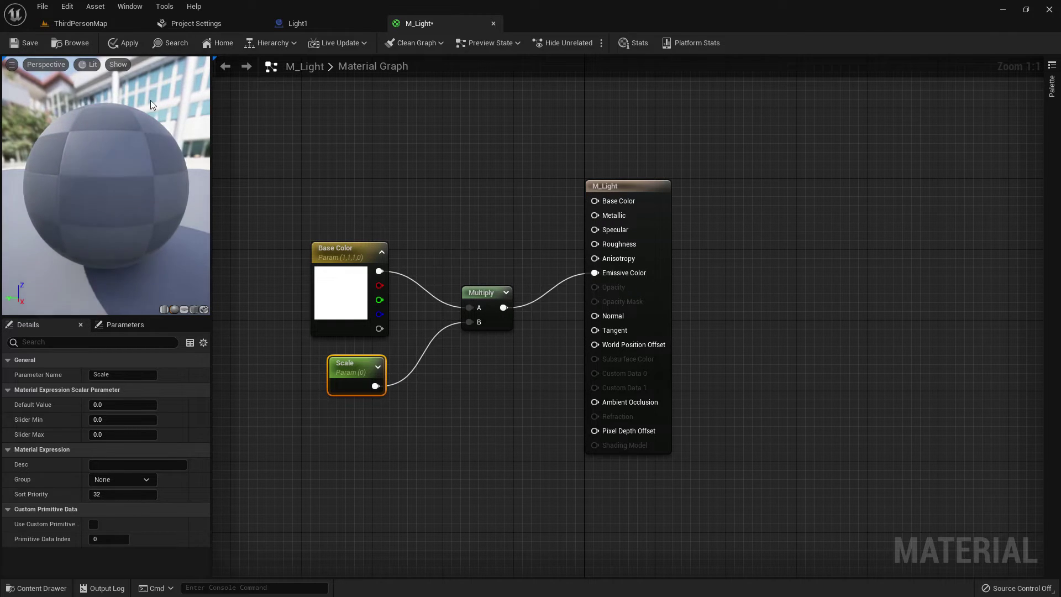
pyautogui.click(126, 44)
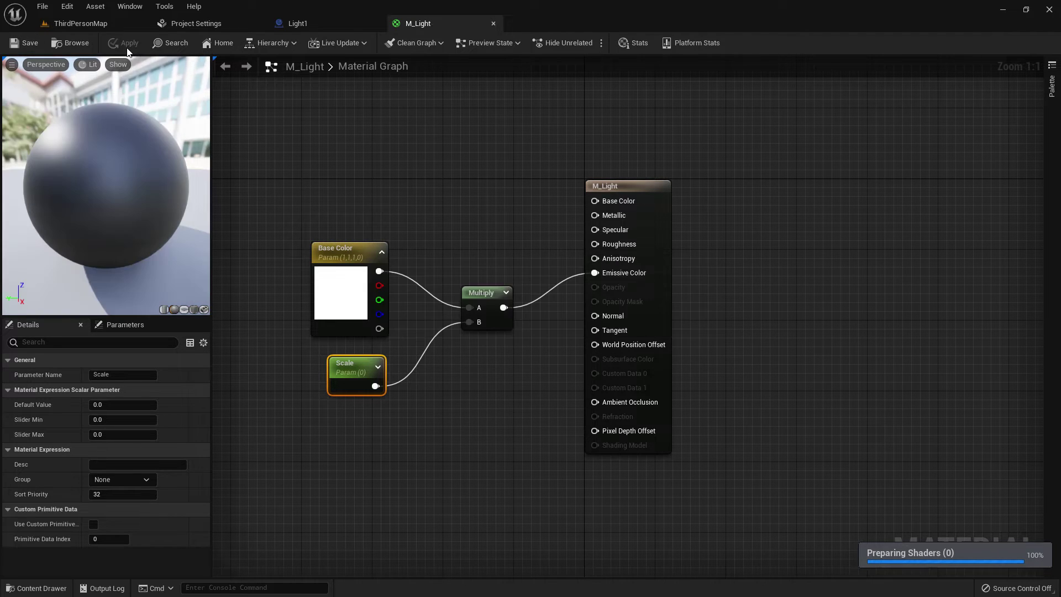
# - Create a material instance named M_Light_Inst from M_Light in the Content folder and open it for editing
pyautogui.click(70, 42)
pyautogui.rightClick(808, 407)
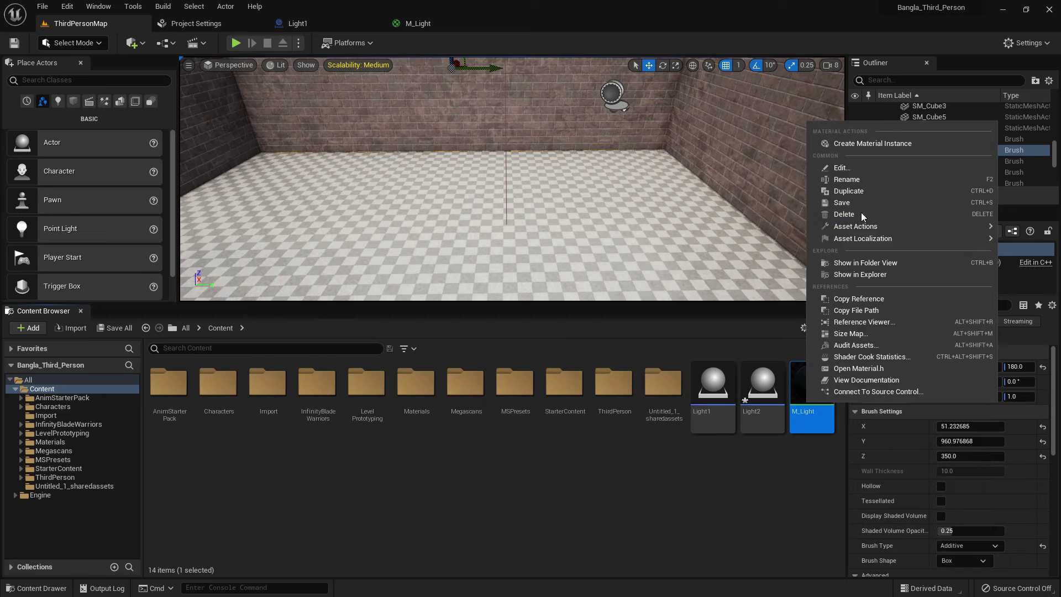
pyautogui.click(873, 145)
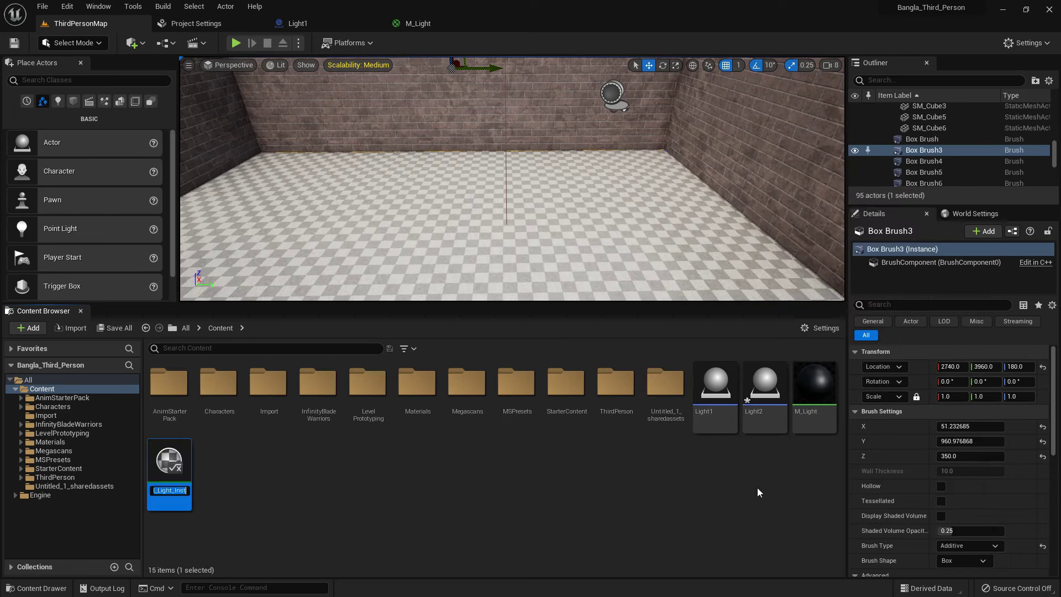
pyautogui.doubleClick(179, 484)
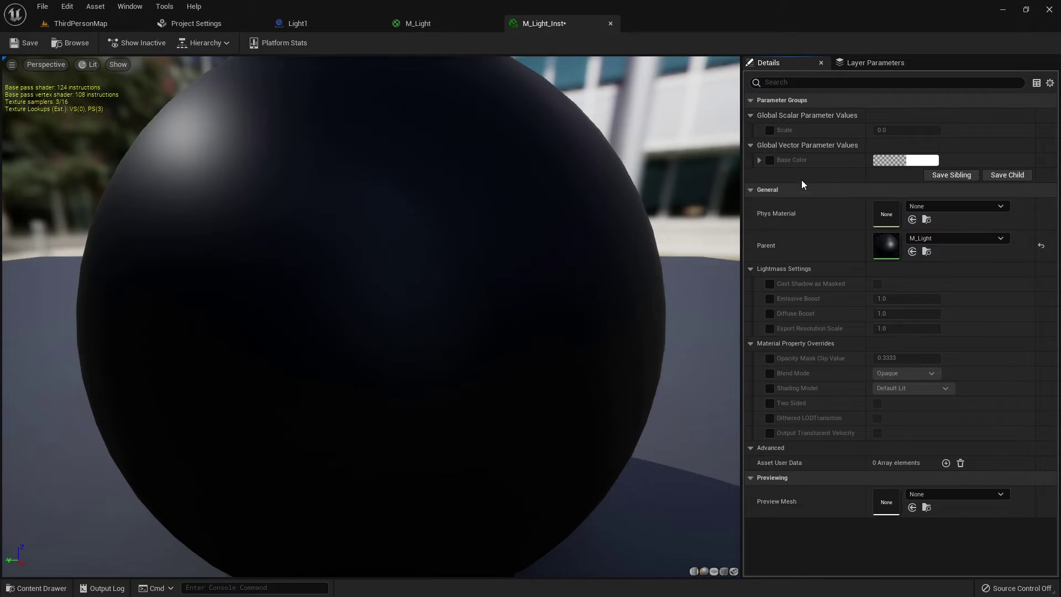
# - Override the Base Color and Scale parameters in M_Light_Inst, set Scale to 100, and save the instance
pyautogui.click(770, 159)
pyautogui.click(770, 130)
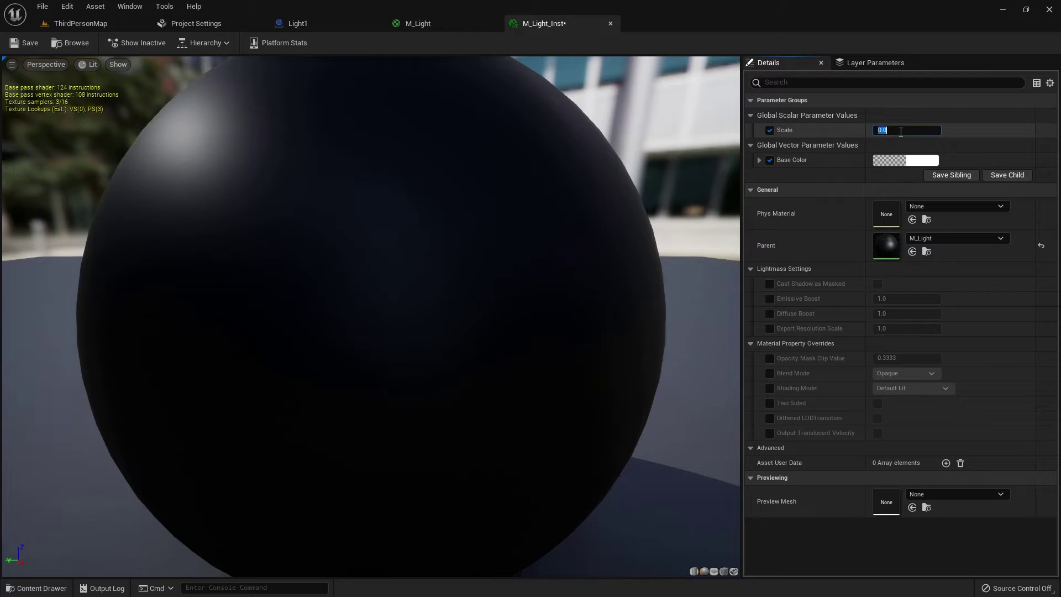
pyautogui.press('Return')
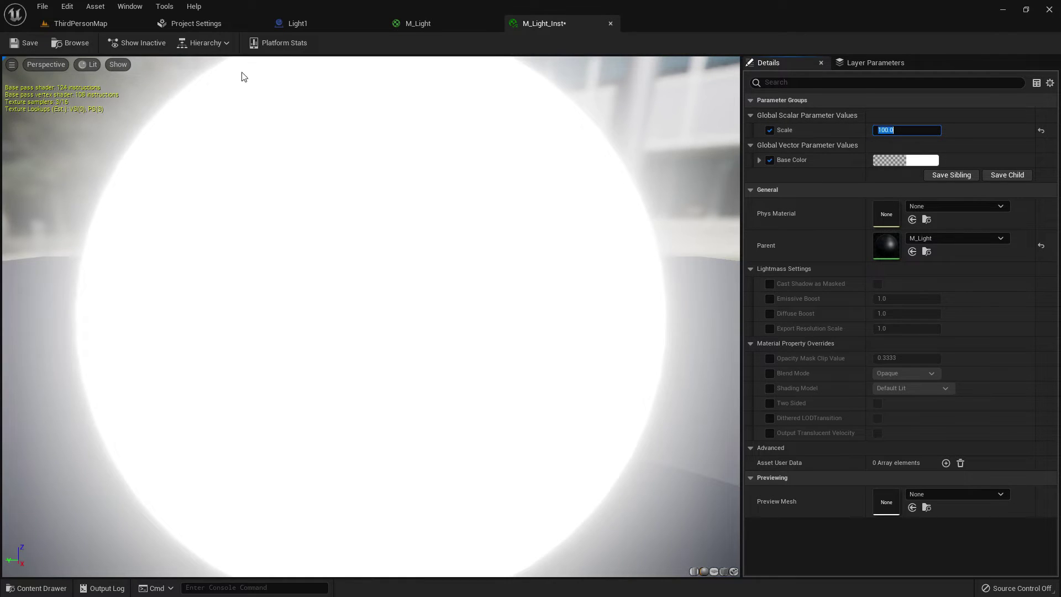
pyautogui.click(26, 40)
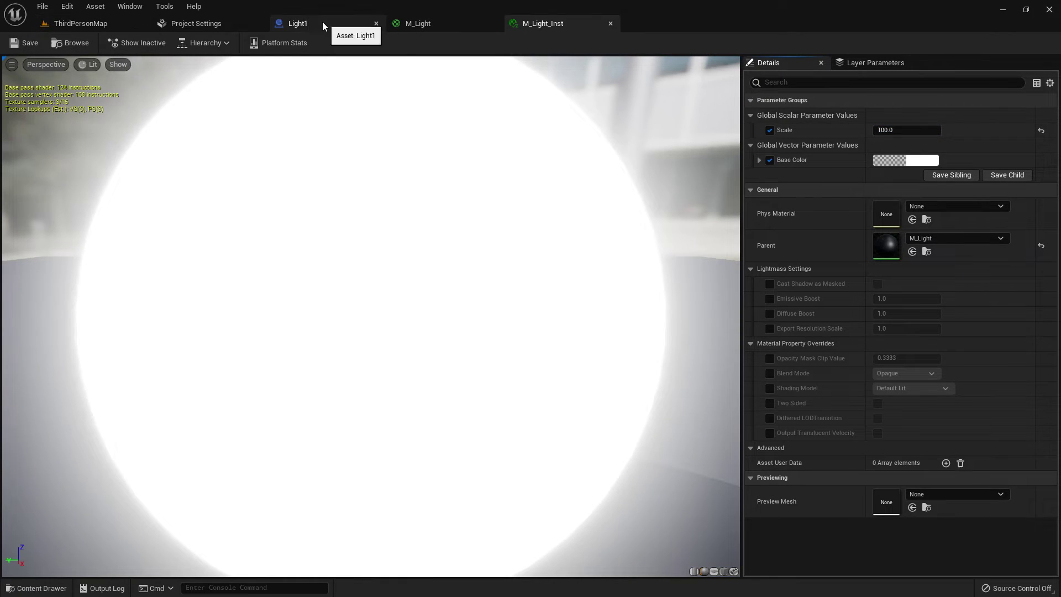
# - Open the Light2 blueprint from the Content folder and delete its PointLight component
pyautogui.click(81, 23)
pyautogui.click(764, 404)
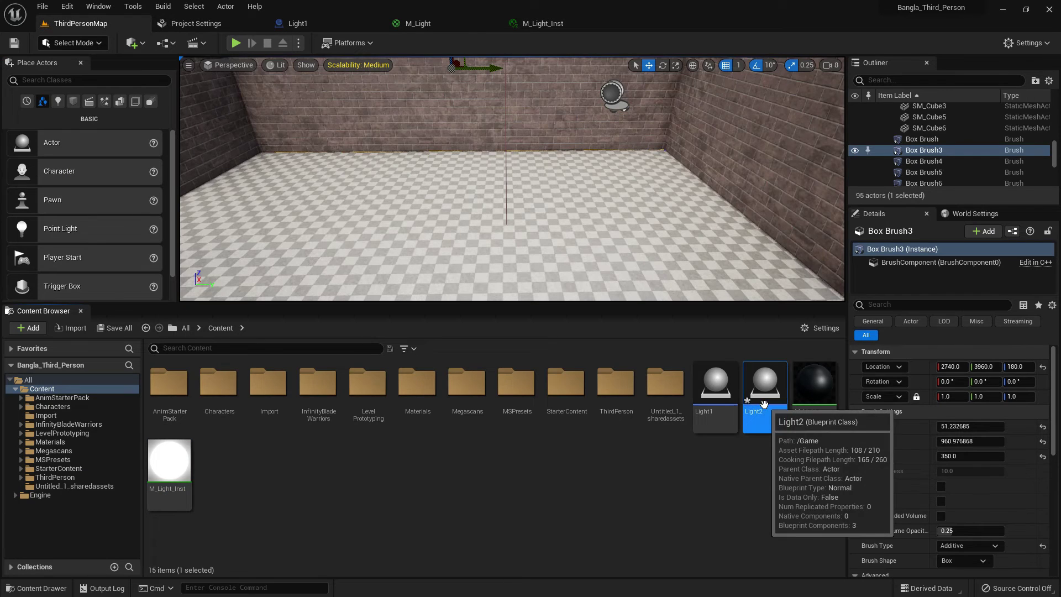
pyautogui.doubleClick(765, 403)
pyautogui.click(193, 63)
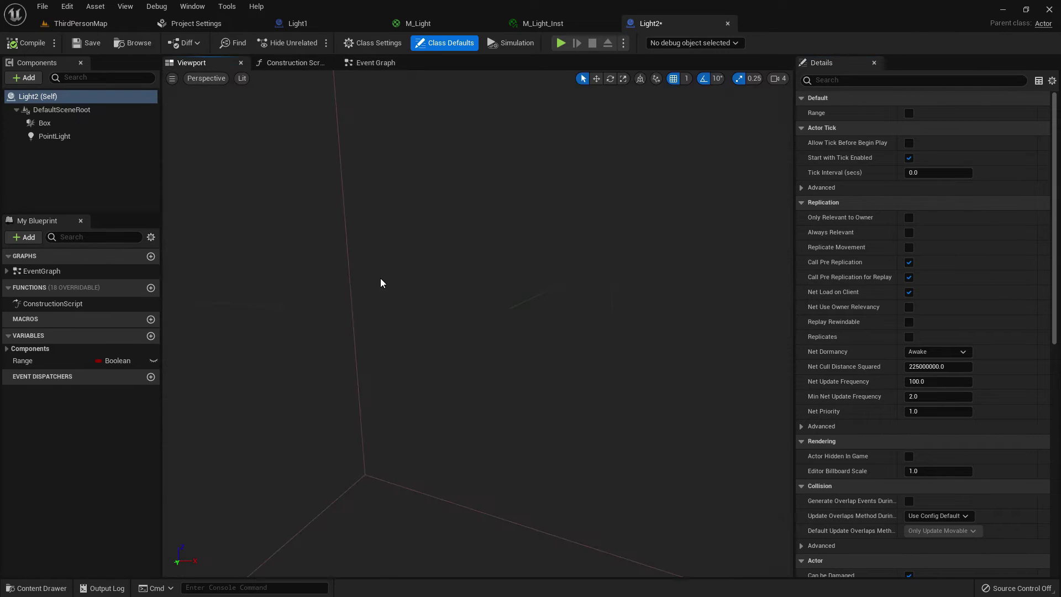
pyautogui.click(57, 138)
pyautogui.click(88, 167)
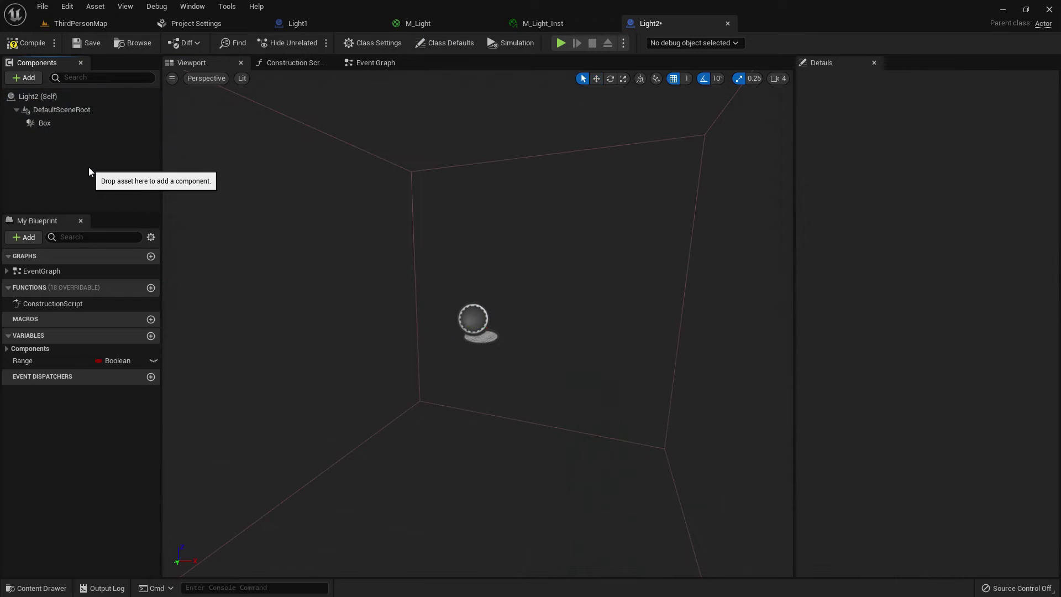
# - Add a Sphere component to Light2, scaled to 0.5 on all axes, and compile the blueprint
pyautogui.click(33, 79)
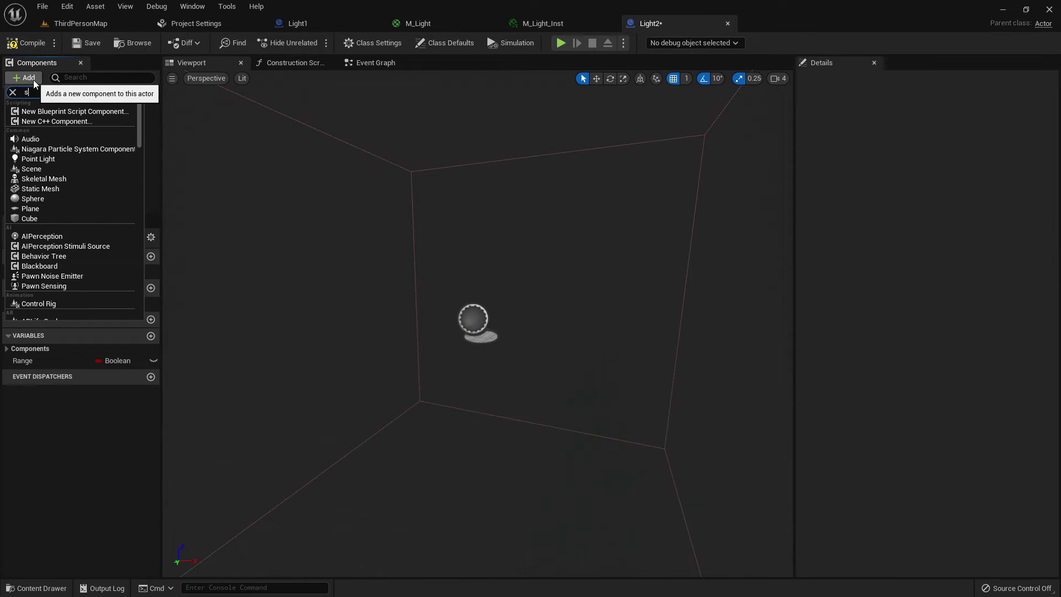
pyautogui.write('sphere')
pyautogui.click(33, 111)
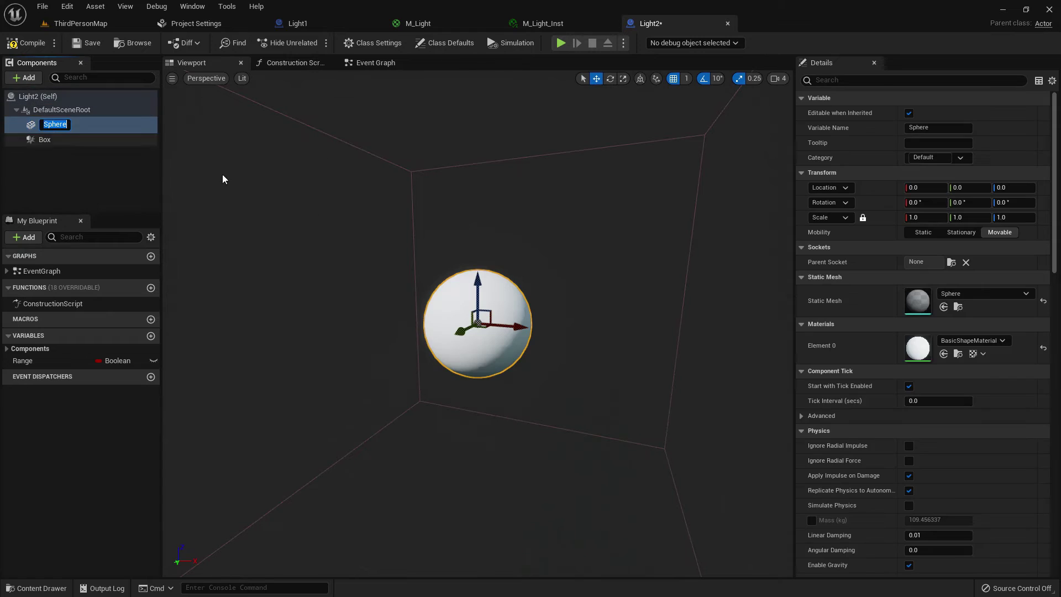
pyautogui.click(931, 217)
pyautogui.write('.3')
pyautogui.press('Return')
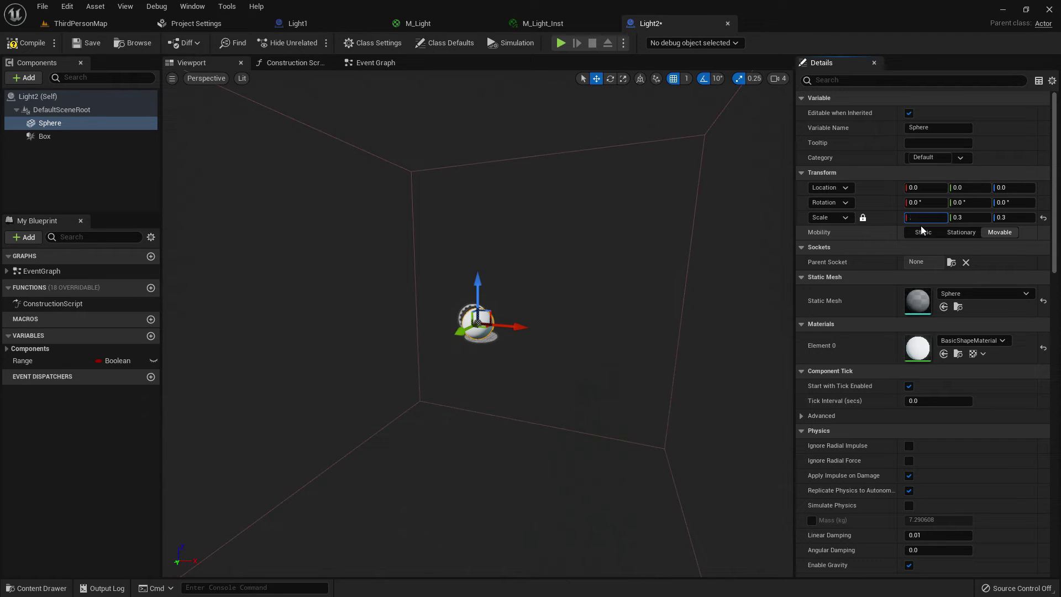
pyautogui.click(25, 44)
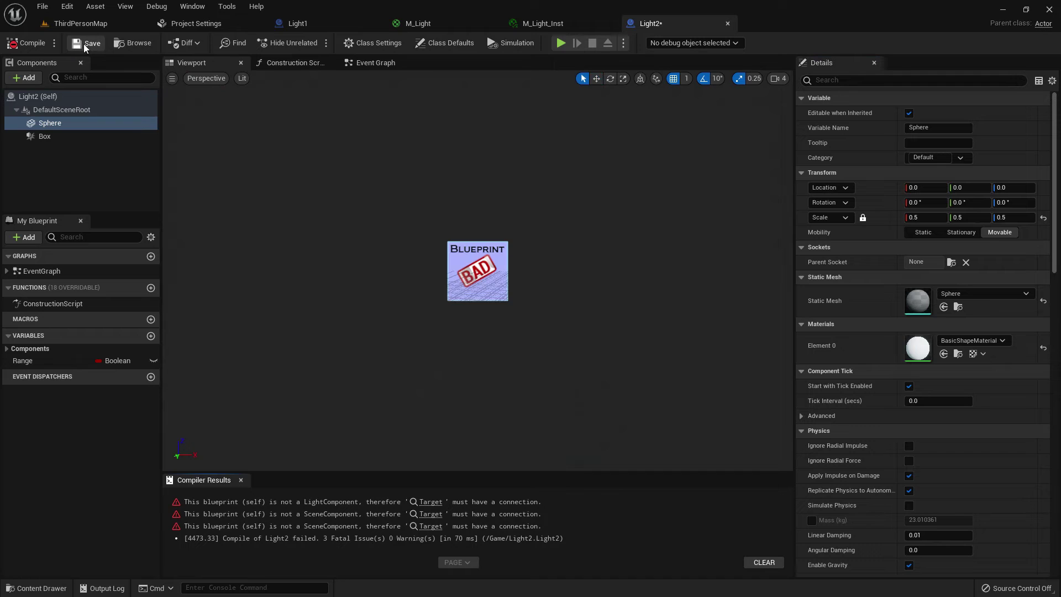
# - Delete the leftover point light nodes that follow the Flip Flop in Light2's Event Graph
pyautogui.click(369, 65)
pyautogui.moveTo(538, 263); pyautogui.dragTo(488, 159, button='right')
pyautogui.moveTo(598, 351); pyautogui.dragTo(547, 251, button='right')
pyautogui.moveTo(702, 396); pyautogui.dragTo(444, 200)
pyautogui.press('Delete')
pyautogui.scroll(3, 458, 214)
pyautogui.moveTo(459, 313); pyautogui.dragTo(477, 187, button='right')
pyautogui.scroll(1, 476, 187)
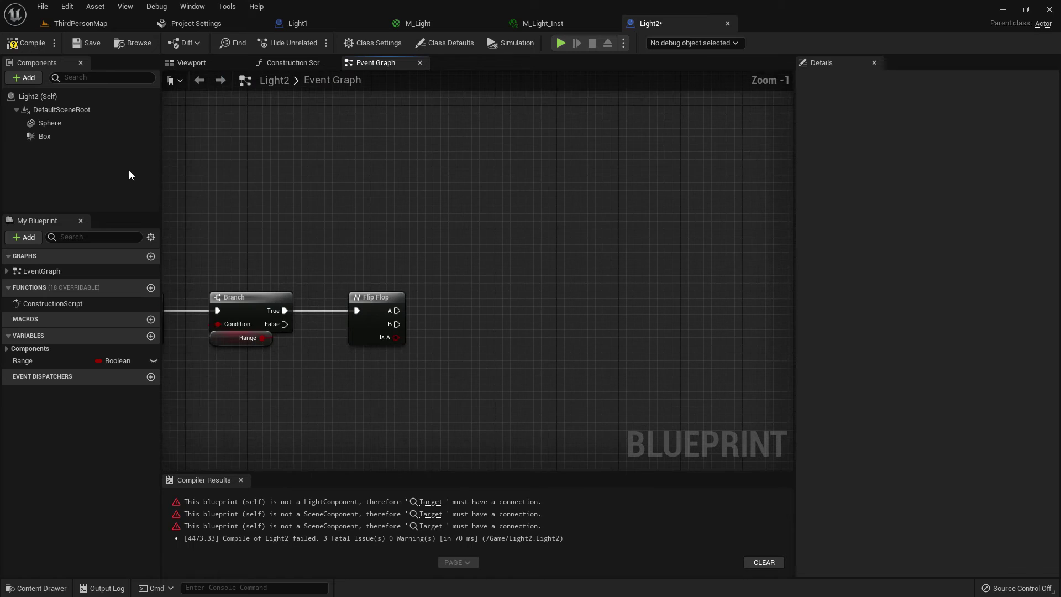
# - Add a Set Material node targeting the Sphere component and run it from Flip Flop's A output
pyautogui.click(57, 123)
pyautogui.scroll(1, 475, 326)
pyautogui.moveTo(467, 322); pyautogui.dragTo(569, 309)
pyautogui.write('set material')
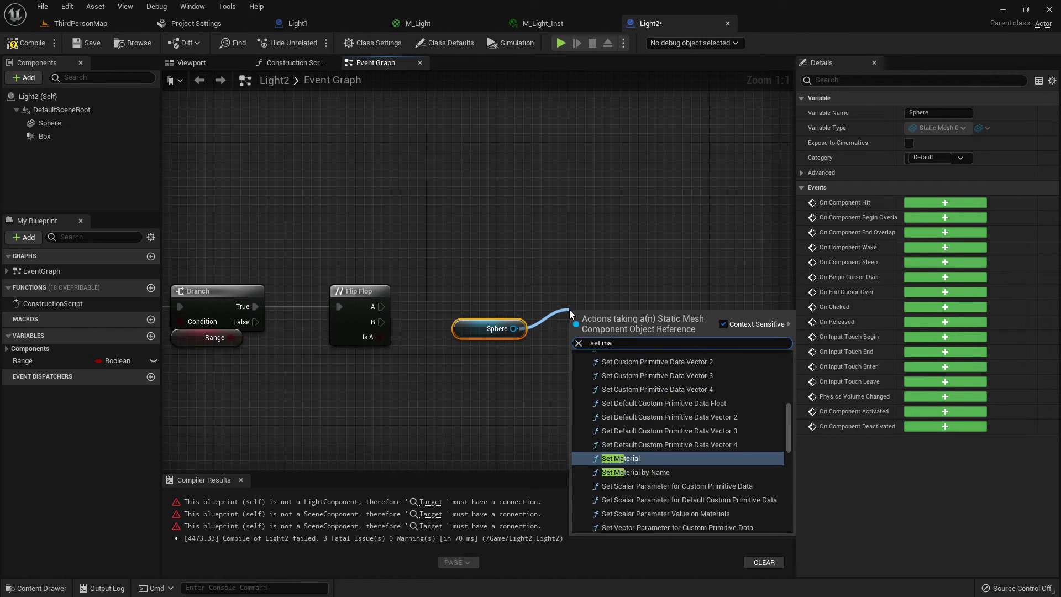
pyautogui.press('Return')
pyautogui.moveTo(379, 311); pyautogui.dragTo(578, 343)
pyautogui.moveTo(622, 344); pyautogui.dragTo(622, 310)
# - Duplicate the Set Material node below the first one and connect the Sphere reference to its Target
pyautogui.moveTo(510, 331); pyautogui.dragTo(586, 422)
pyautogui.moveTo(649, 434); pyautogui.dragTo(577, 340)
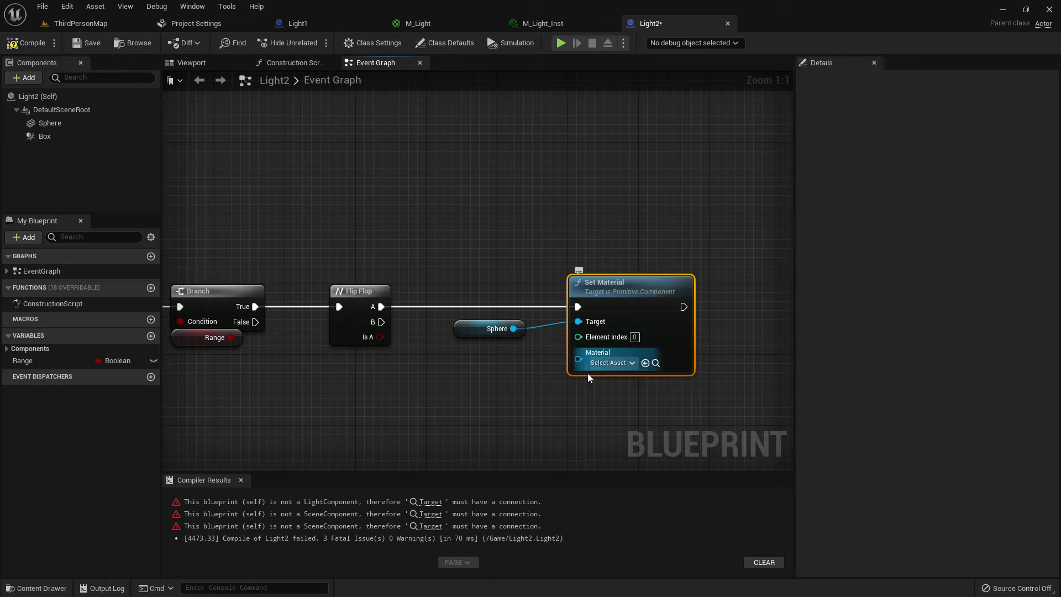
pyautogui.hotkey('ctrl', 'v')
pyautogui.moveTo(611, 422); pyautogui.dragTo(575, 386)
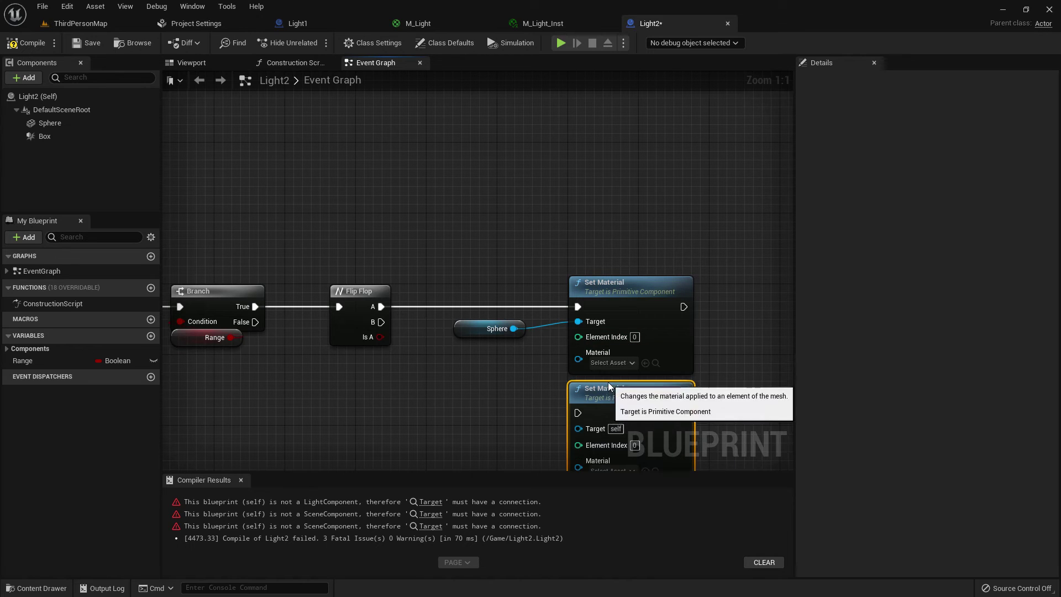
pyautogui.moveTo(530, 358); pyautogui.dragTo(510, 286, button='right')
pyautogui.moveTo(496, 259); pyautogui.dragTo(559, 359)
pyautogui.moveTo(682, 315); pyautogui.dragTo(634, 307, button='right')
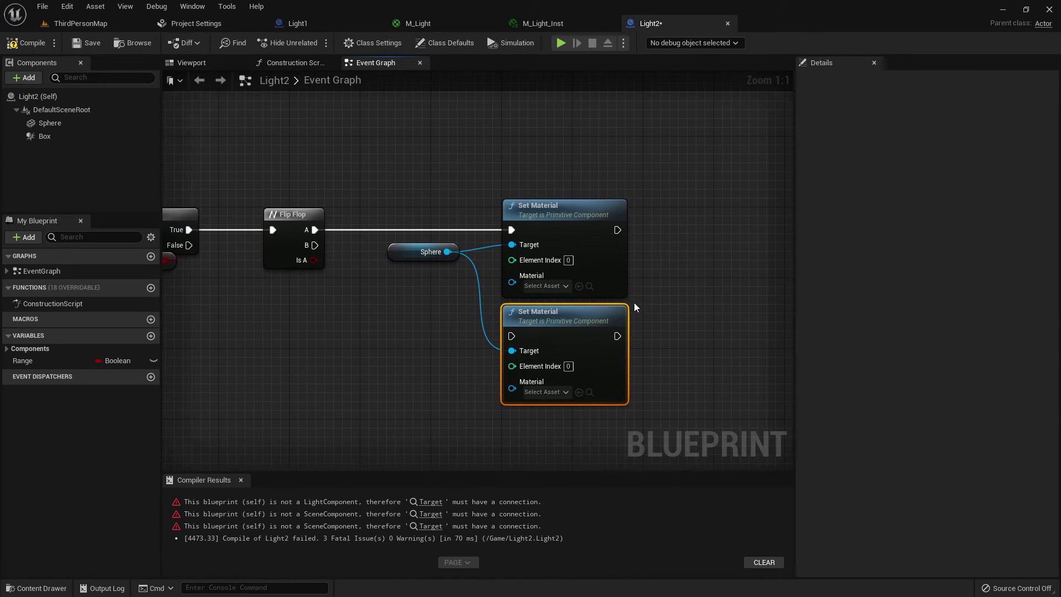
# - Locate the sphere's BasicShapeMaterial asset and assign it as the material of the upper Set Material node
pyautogui.click(67, 126)
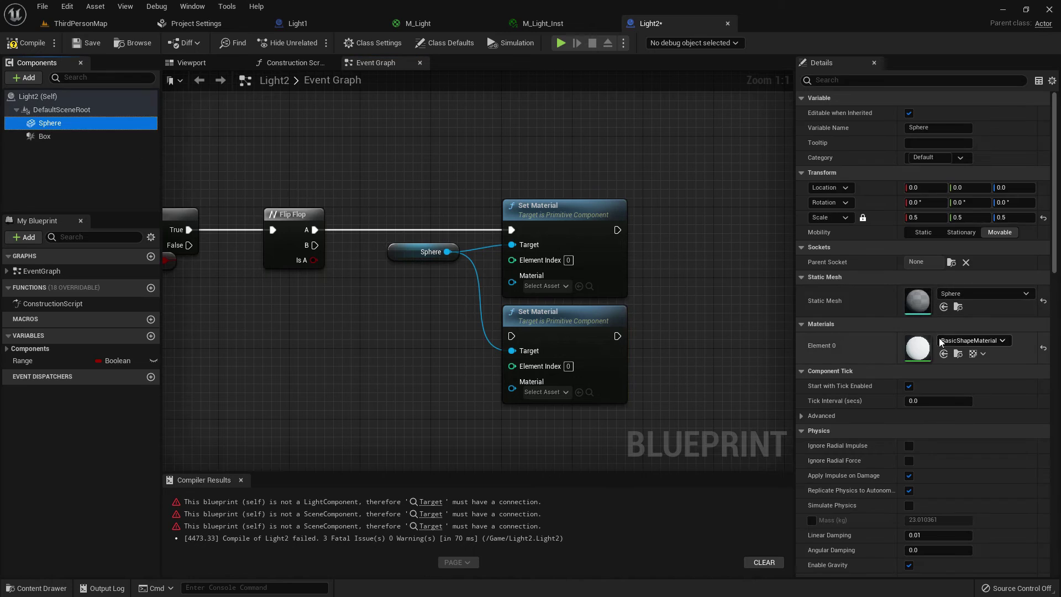
pyautogui.rightClick(923, 346)
pyautogui.click(608, 381)
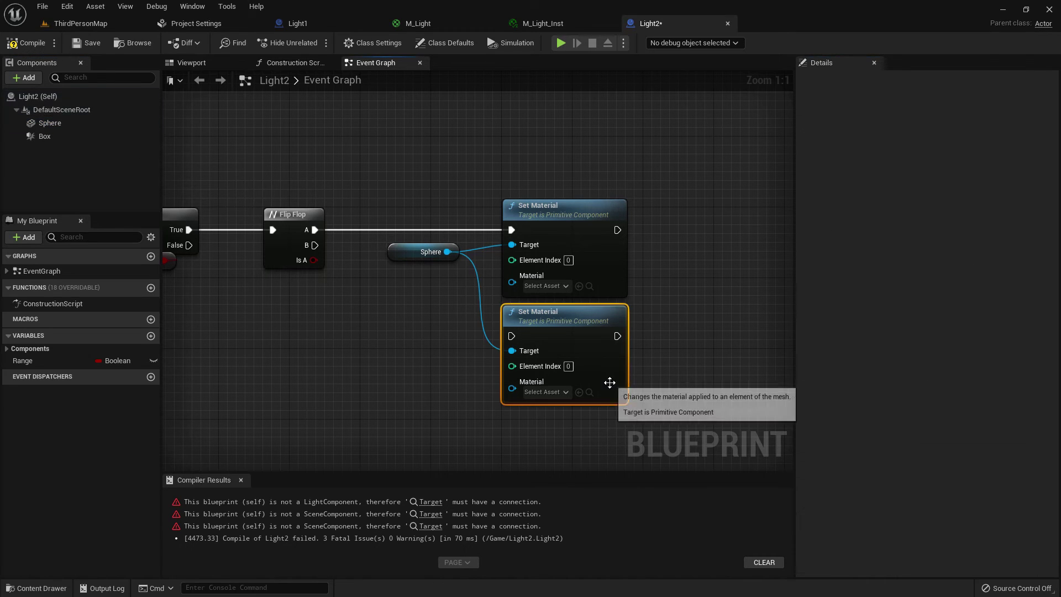
pyautogui.click(65, 125)
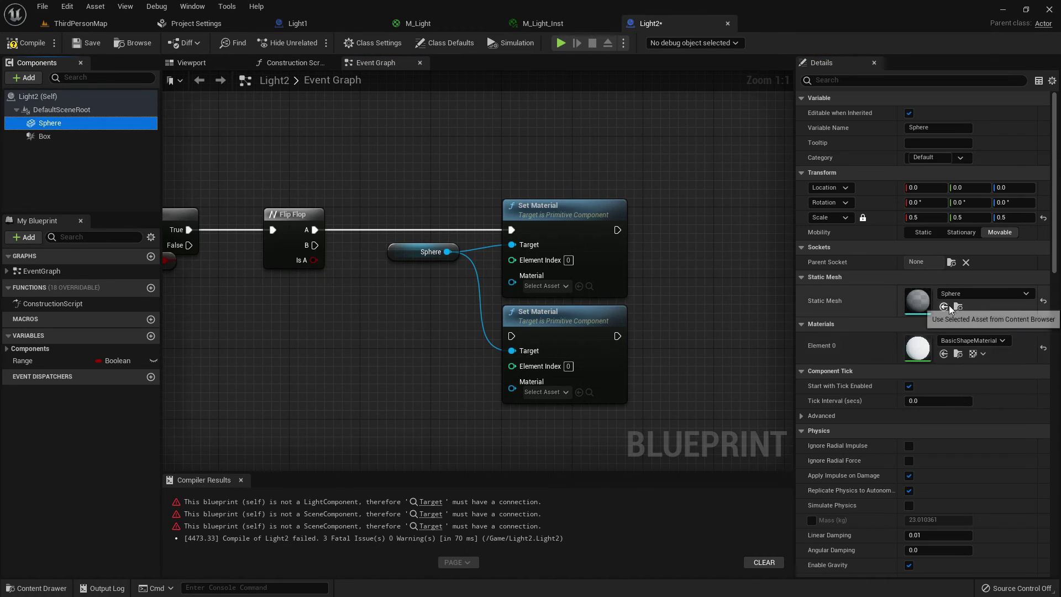
pyautogui.click(958, 353)
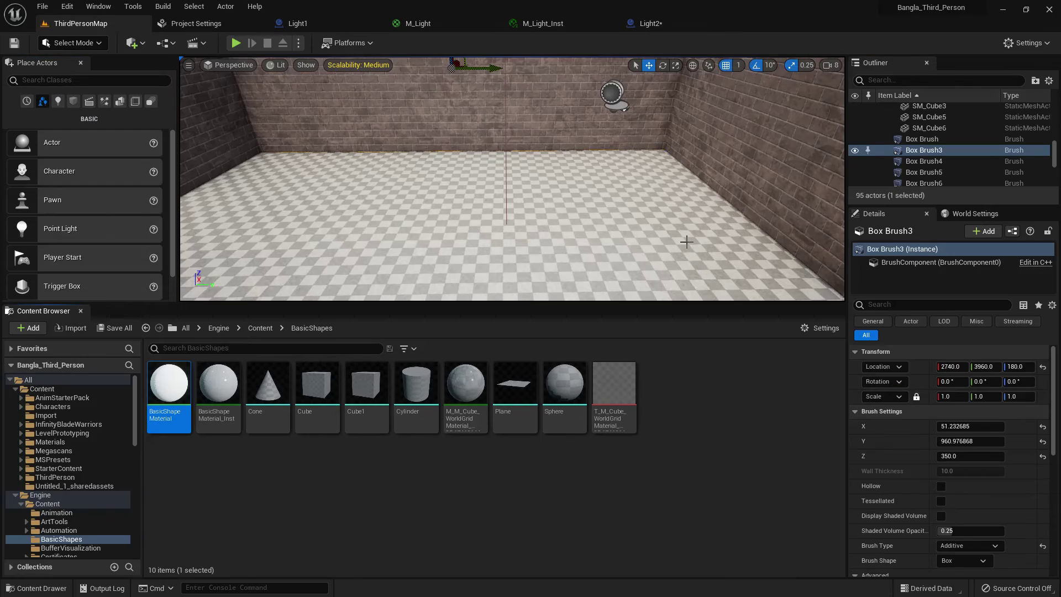
pyautogui.click(647, 24)
pyautogui.click(579, 286)
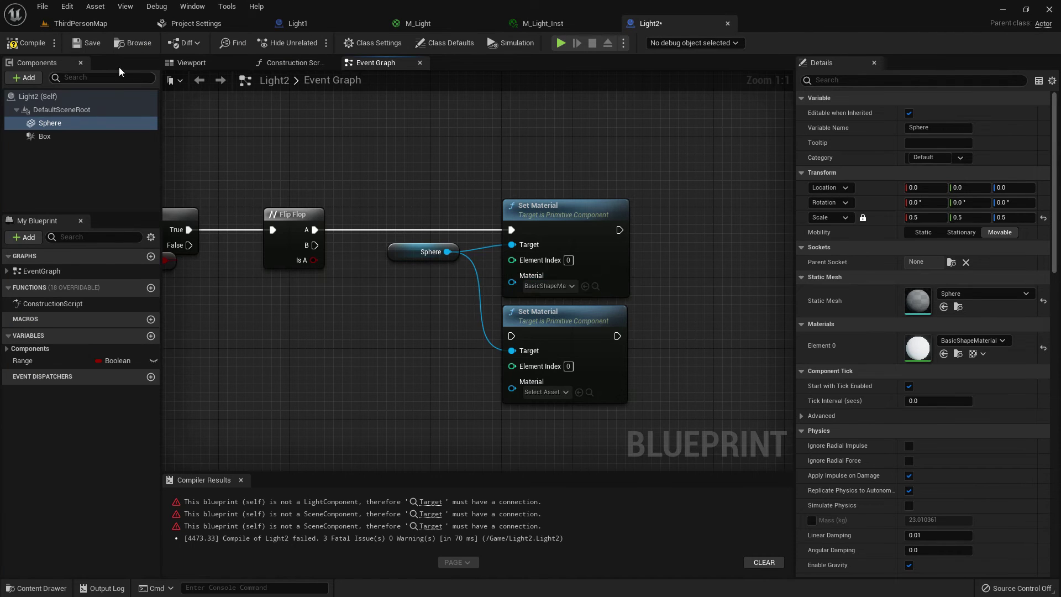
# - Select M_Light_Inst in the Content folder and assign it as the material of the lower Set Material node
pyautogui.click(79, 25)
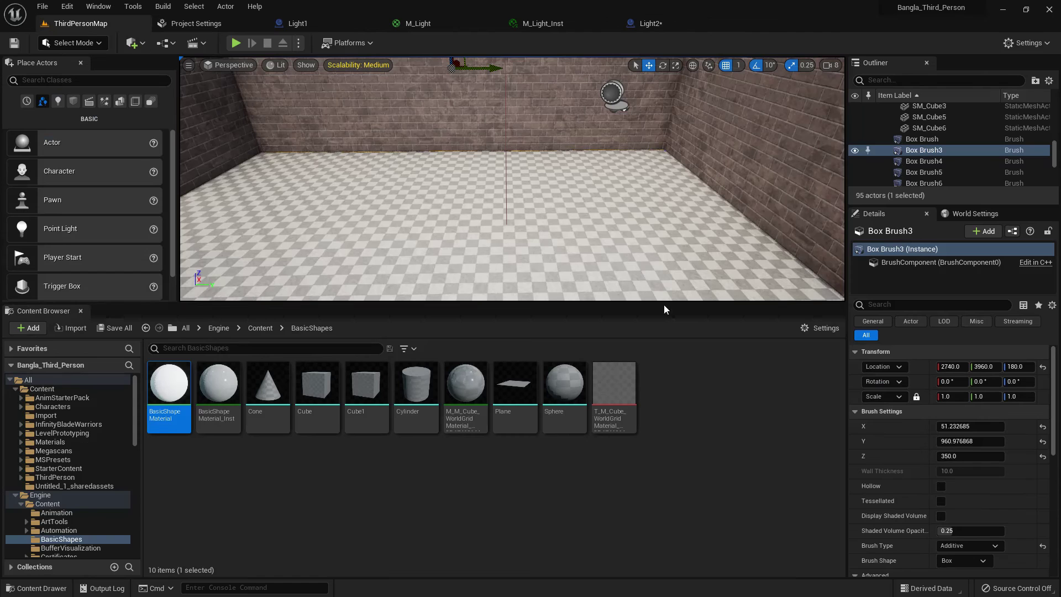
pyautogui.click(55, 384)
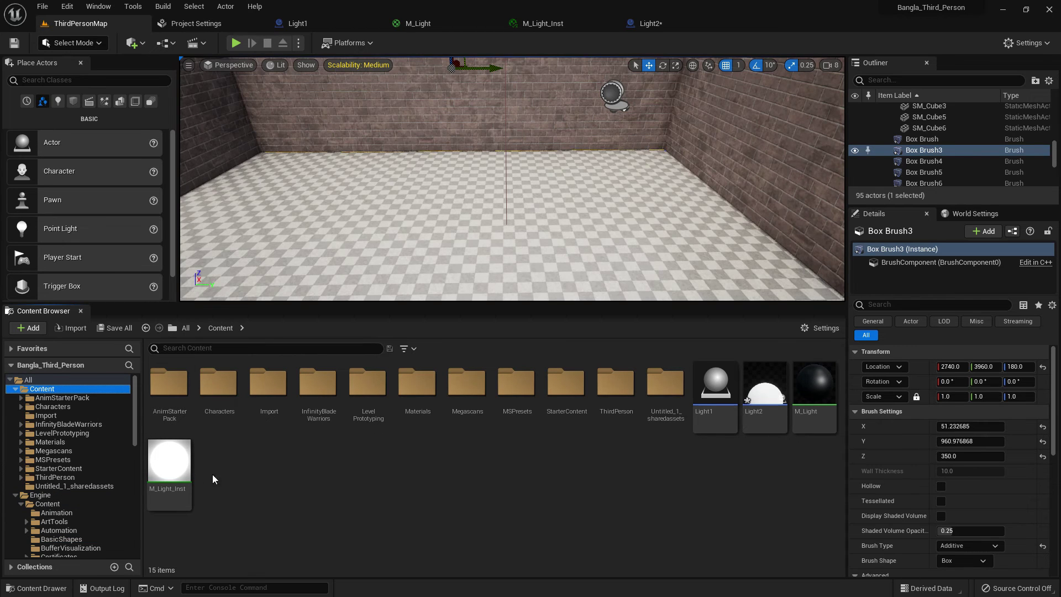
pyautogui.click(169, 467)
pyautogui.click(667, 25)
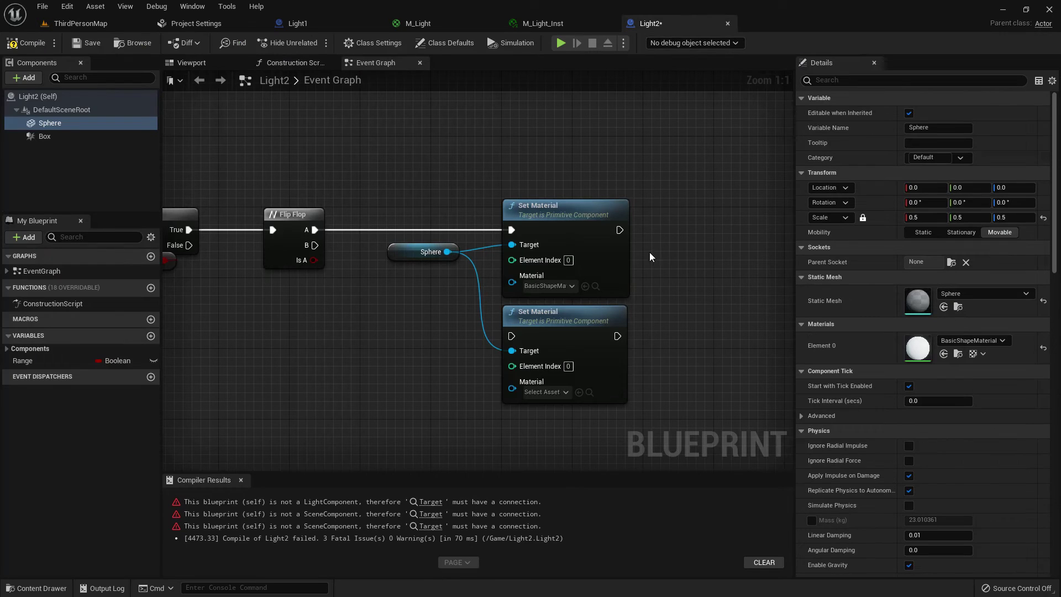
pyautogui.click(578, 392)
# - Connect Flip Flop's B output to the lower Set Material node, and compile and save Light2
pyautogui.moveTo(309, 224); pyautogui.dragTo(281, 216, button='right')
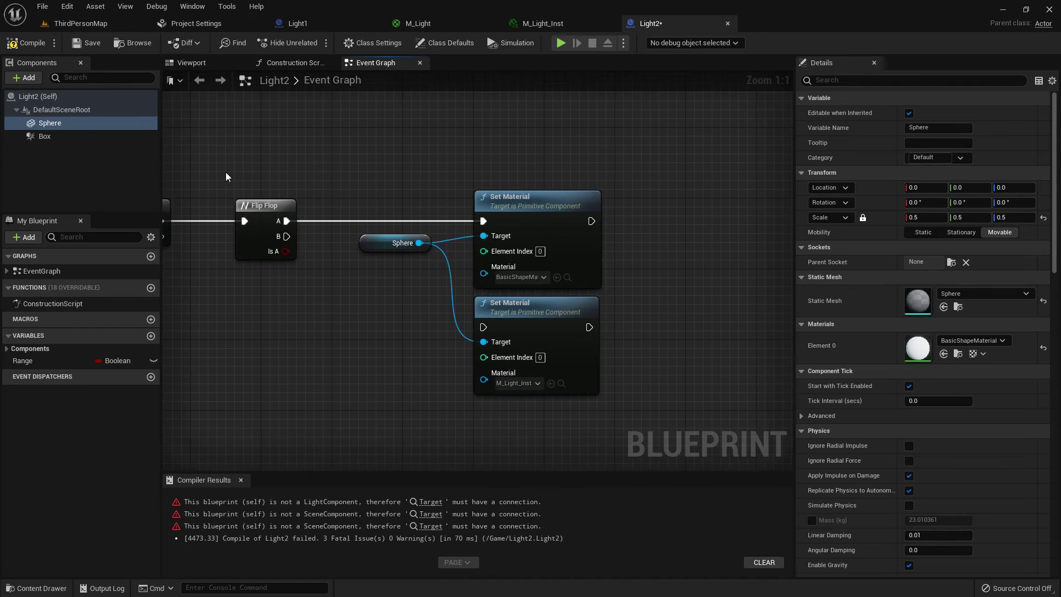
pyautogui.moveTo(283, 237); pyautogui.dragTo(483, 327)
pyautogui.click(24, 43)
pyautogui.click(78, 46)
pyautogui.moveTo(409, 211); pyautogui.dragTo(498, 270, button='right')
# - Place a Light2 actor inside the brick room of ThirdPersonMap, raise it above the floor, and focus the view on it
pyautogui.click(93, 29)
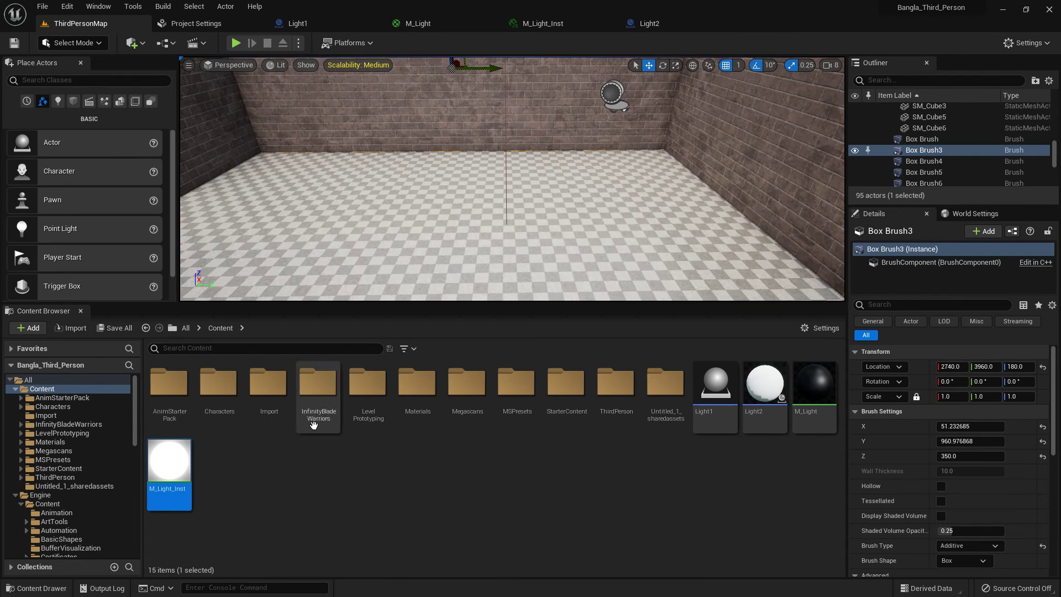
pyautogui.moveTo(765, 387); pyautogui.dragTo(358, 161)
pyautogui.moveTo(352, 123); pyautogui.dragTo(350, 57)
pyautogui.scroll(-2, 380, 118)
pyautogui.scroll(1, 387, 119)
pyautogui.press('f')
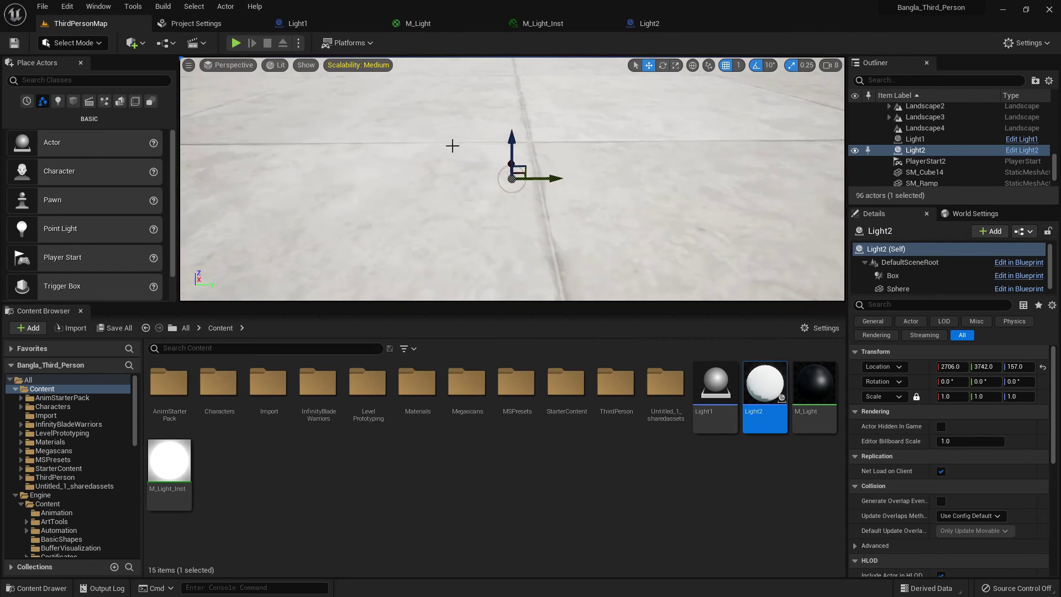
pyautogui.keyDown('alt'); pyautogui.moveTo(616, 176); pyautogui.dragTo(586, 176); pyautogui.keyUp('alt')
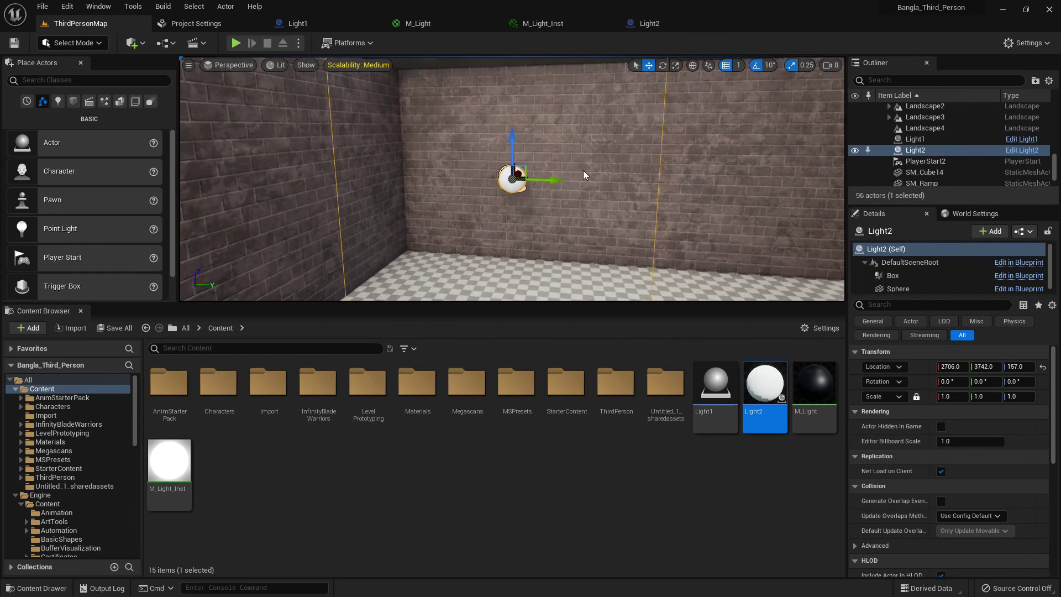
# - Play the level and run the character into the brick building up to the Light2 sphere
pyautogui.click(489, 239)
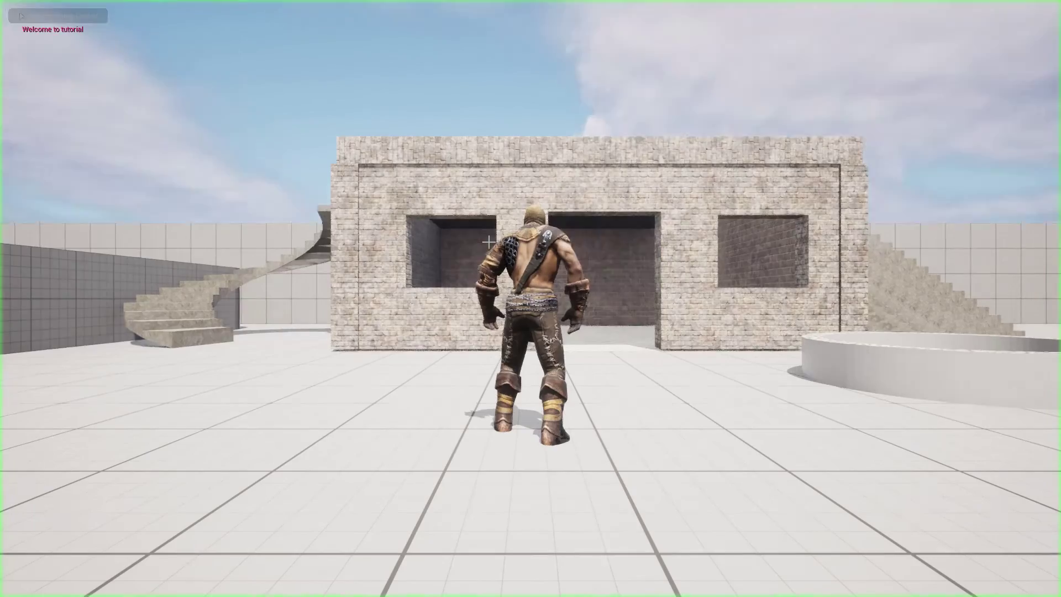
pyautogui.press('w')
pyautogui.press('w')
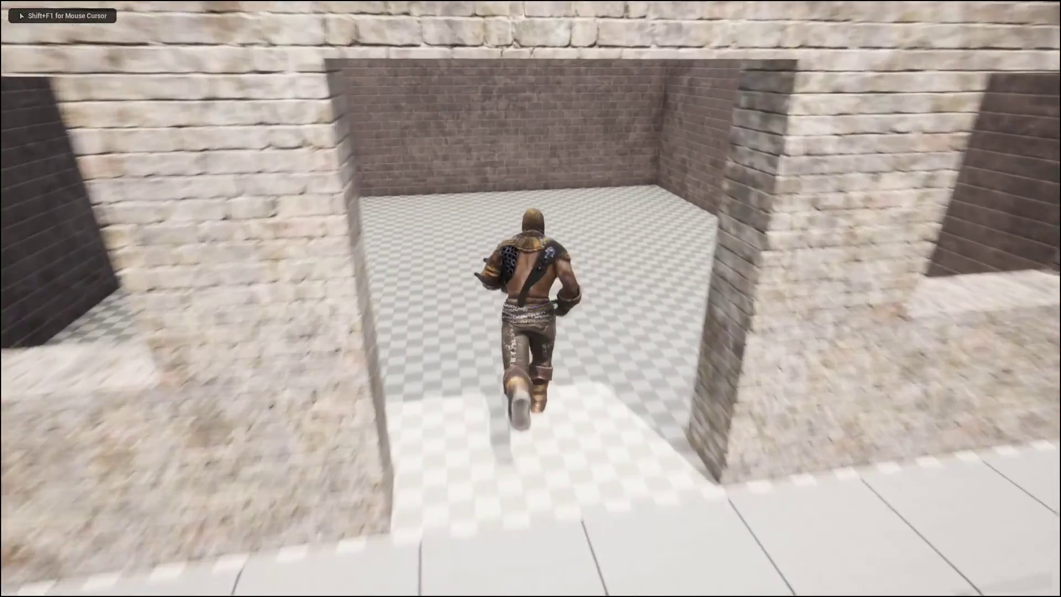
pyautogui.press('w')
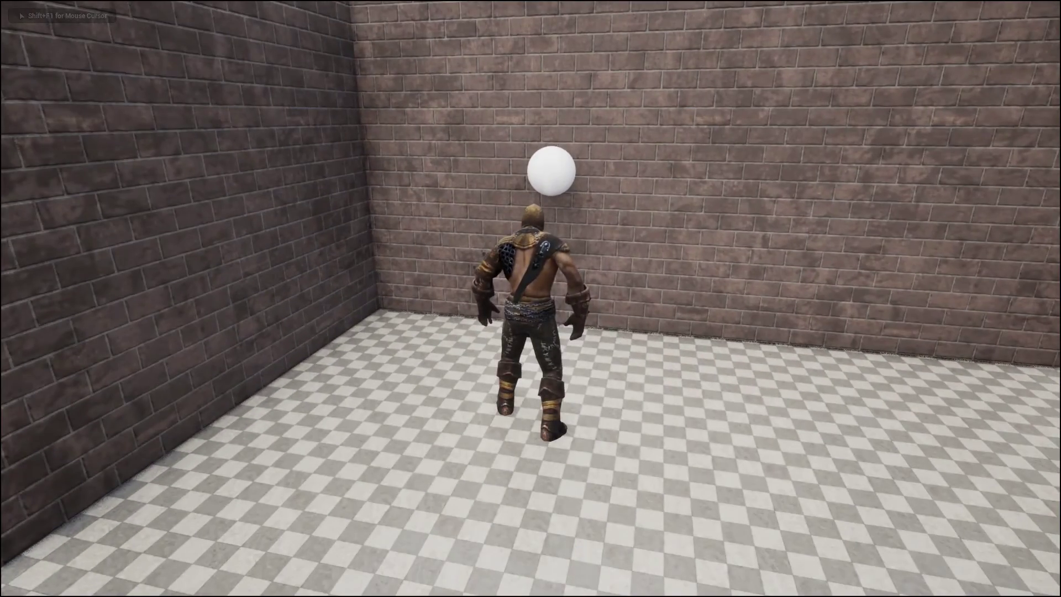
# - Test toggling the sphere's glow repeatedly near it, and walk the character away from the sphere and back
pyautogui.press('e')
pyautogui.press('e')
pyautogui.press('e')
pyautogui.press('e')
pyautogui.press('e')
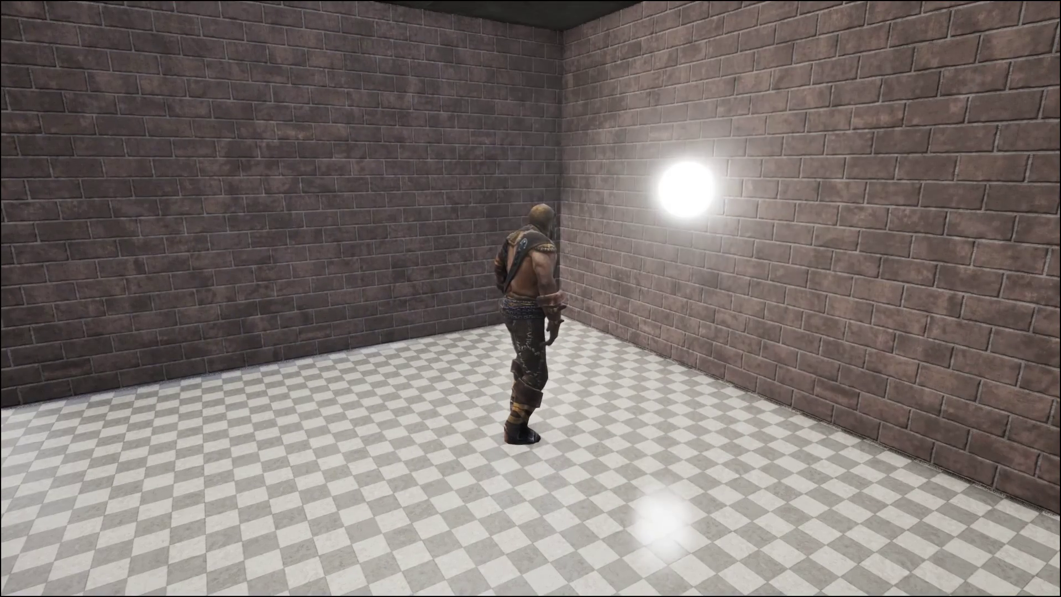
pyautogui.press('e')
pyautogui.press('d')
pyautogui.press('w')
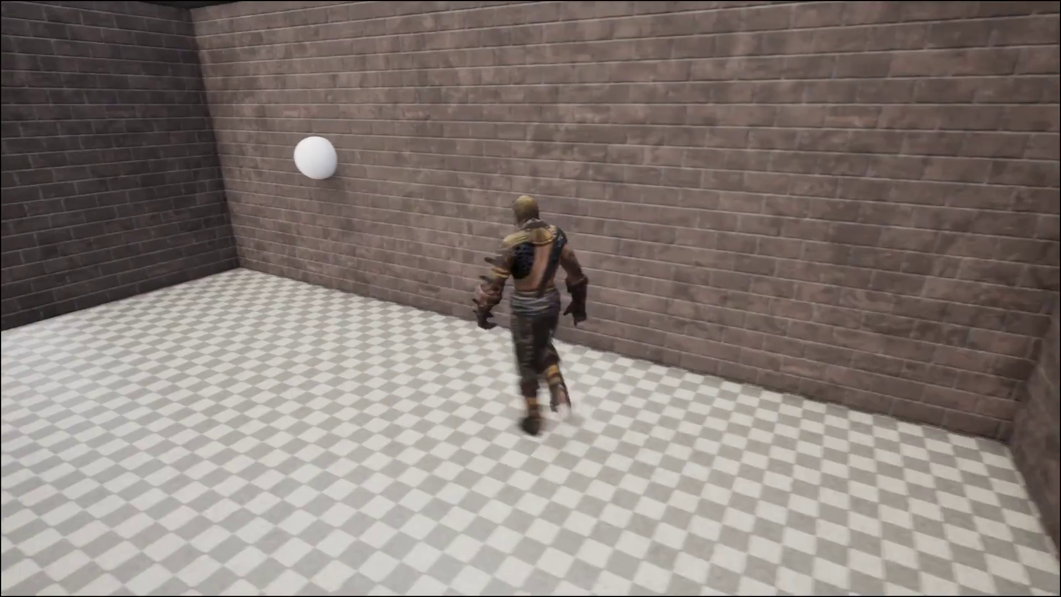
pyautogui.press('a')
pyautogui.press('d')
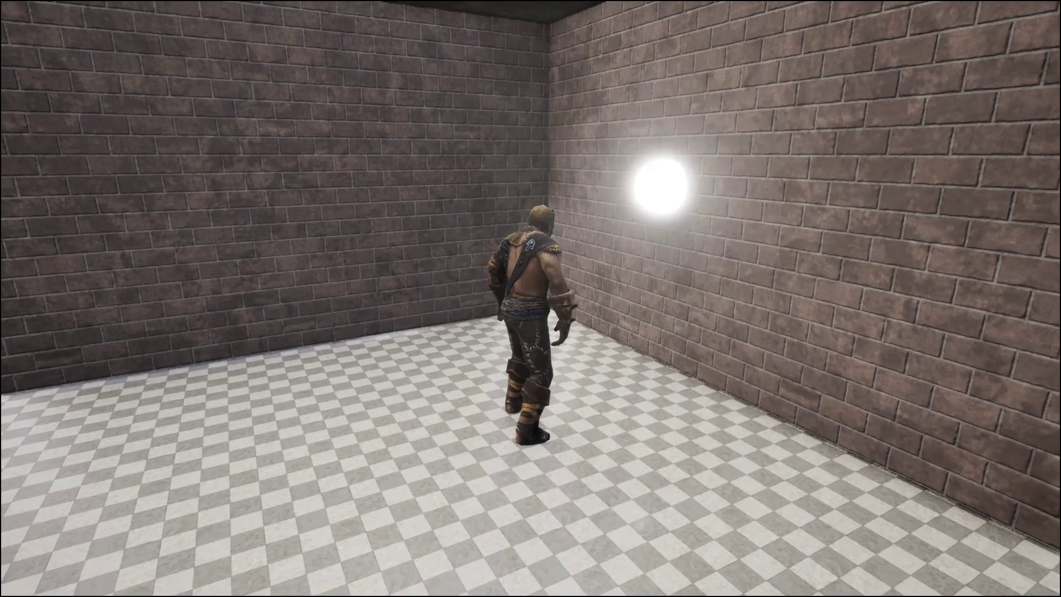